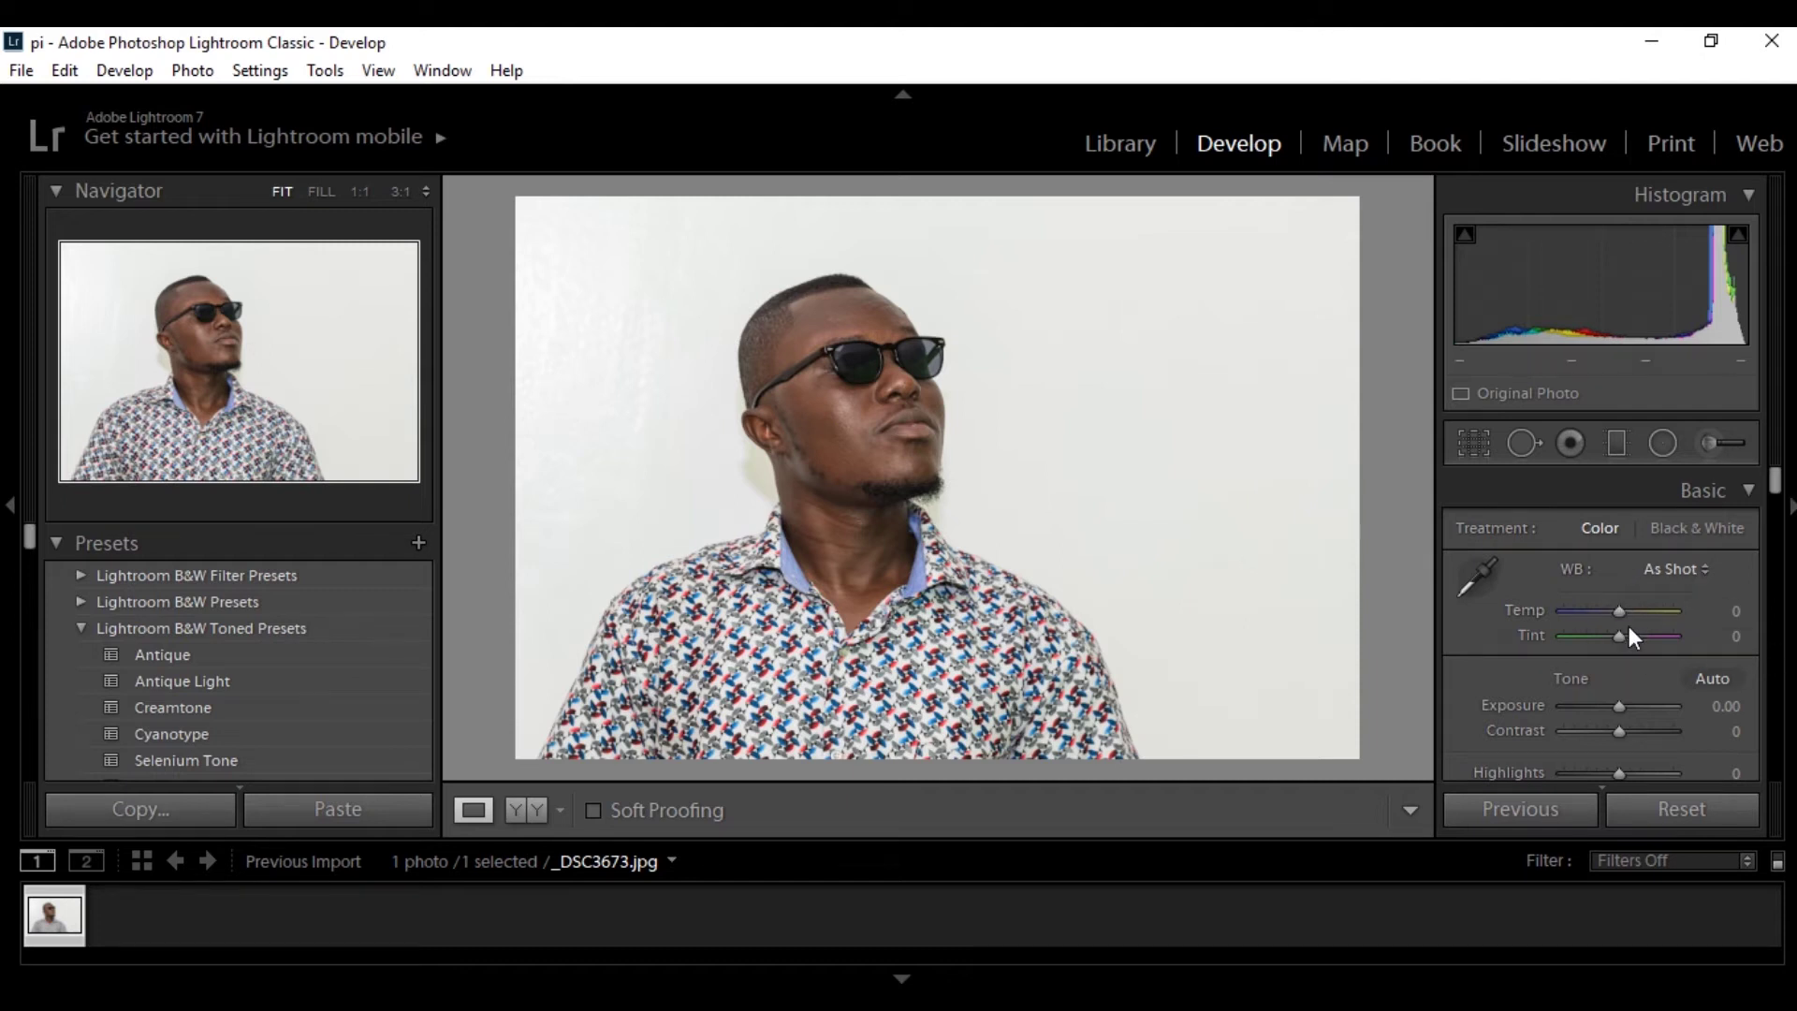
# Adjust the portrait's white balance to Temp +5 and Tint +19
pyautogui.moveTo(1619, 608); pyautogui.dragTo(1621, 616)
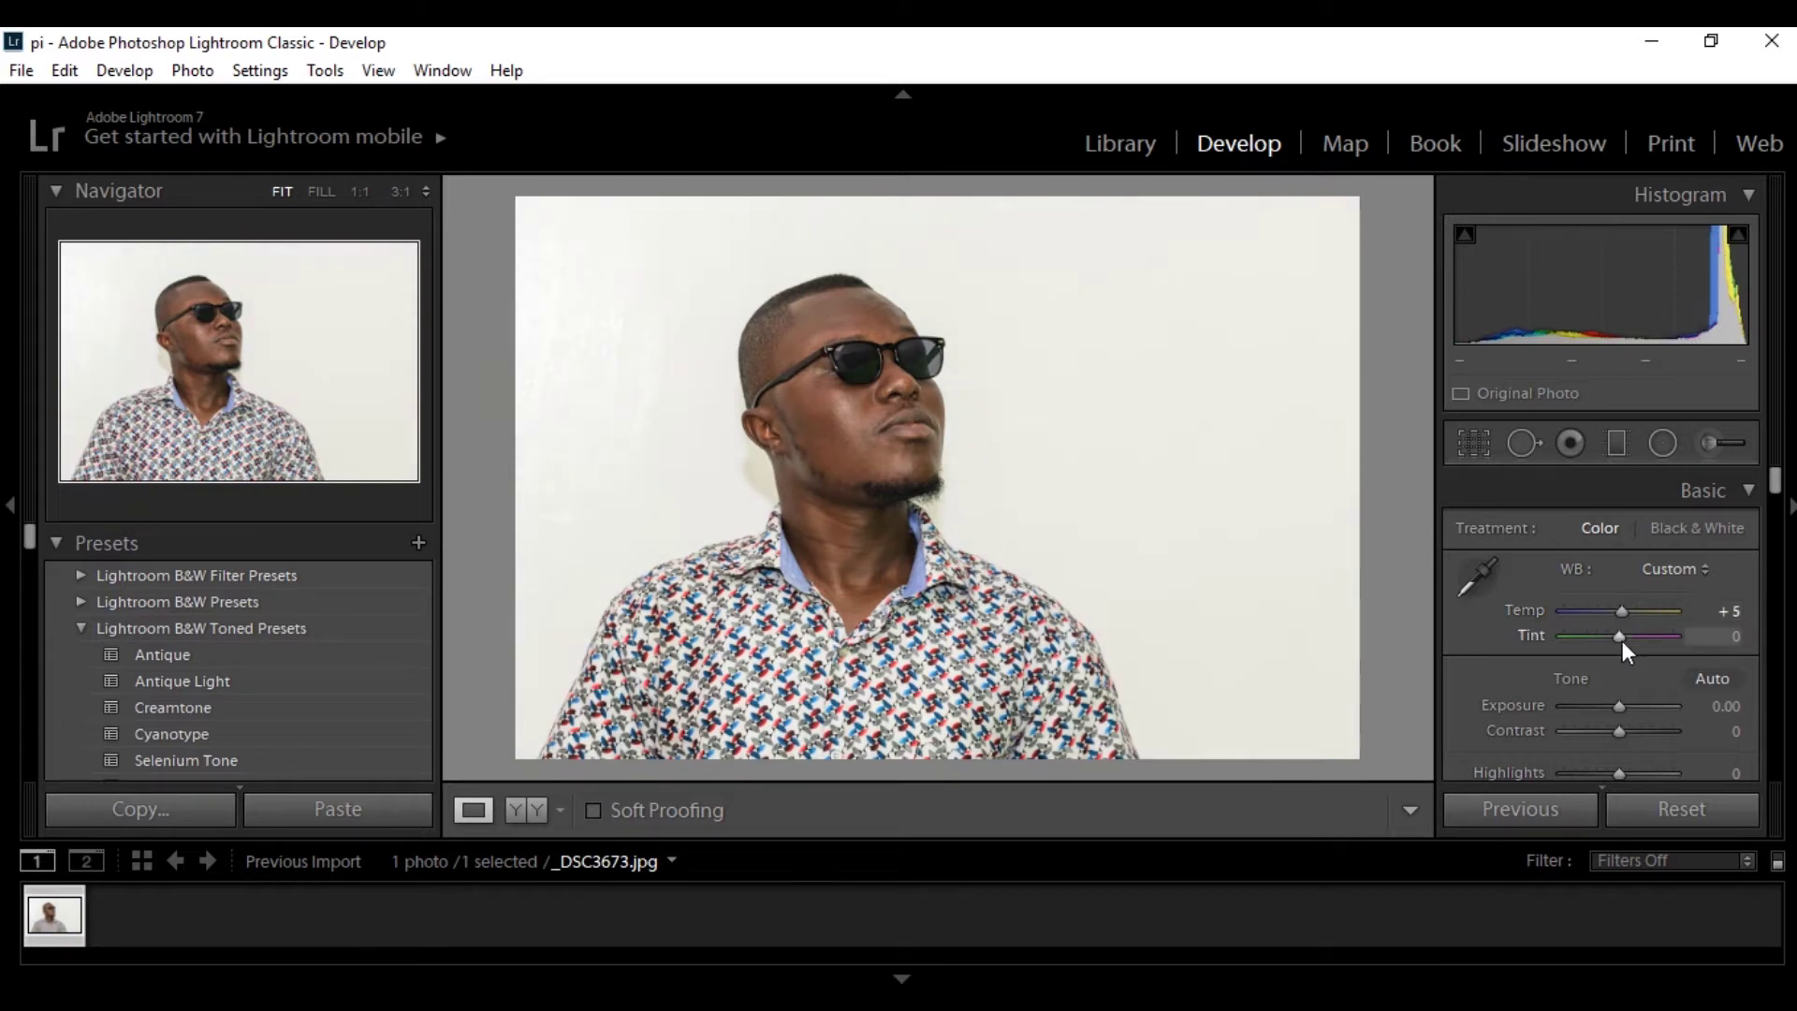
pyautogui.moveTo(1623, 632); pyautogui.dragTo(1632, 630)
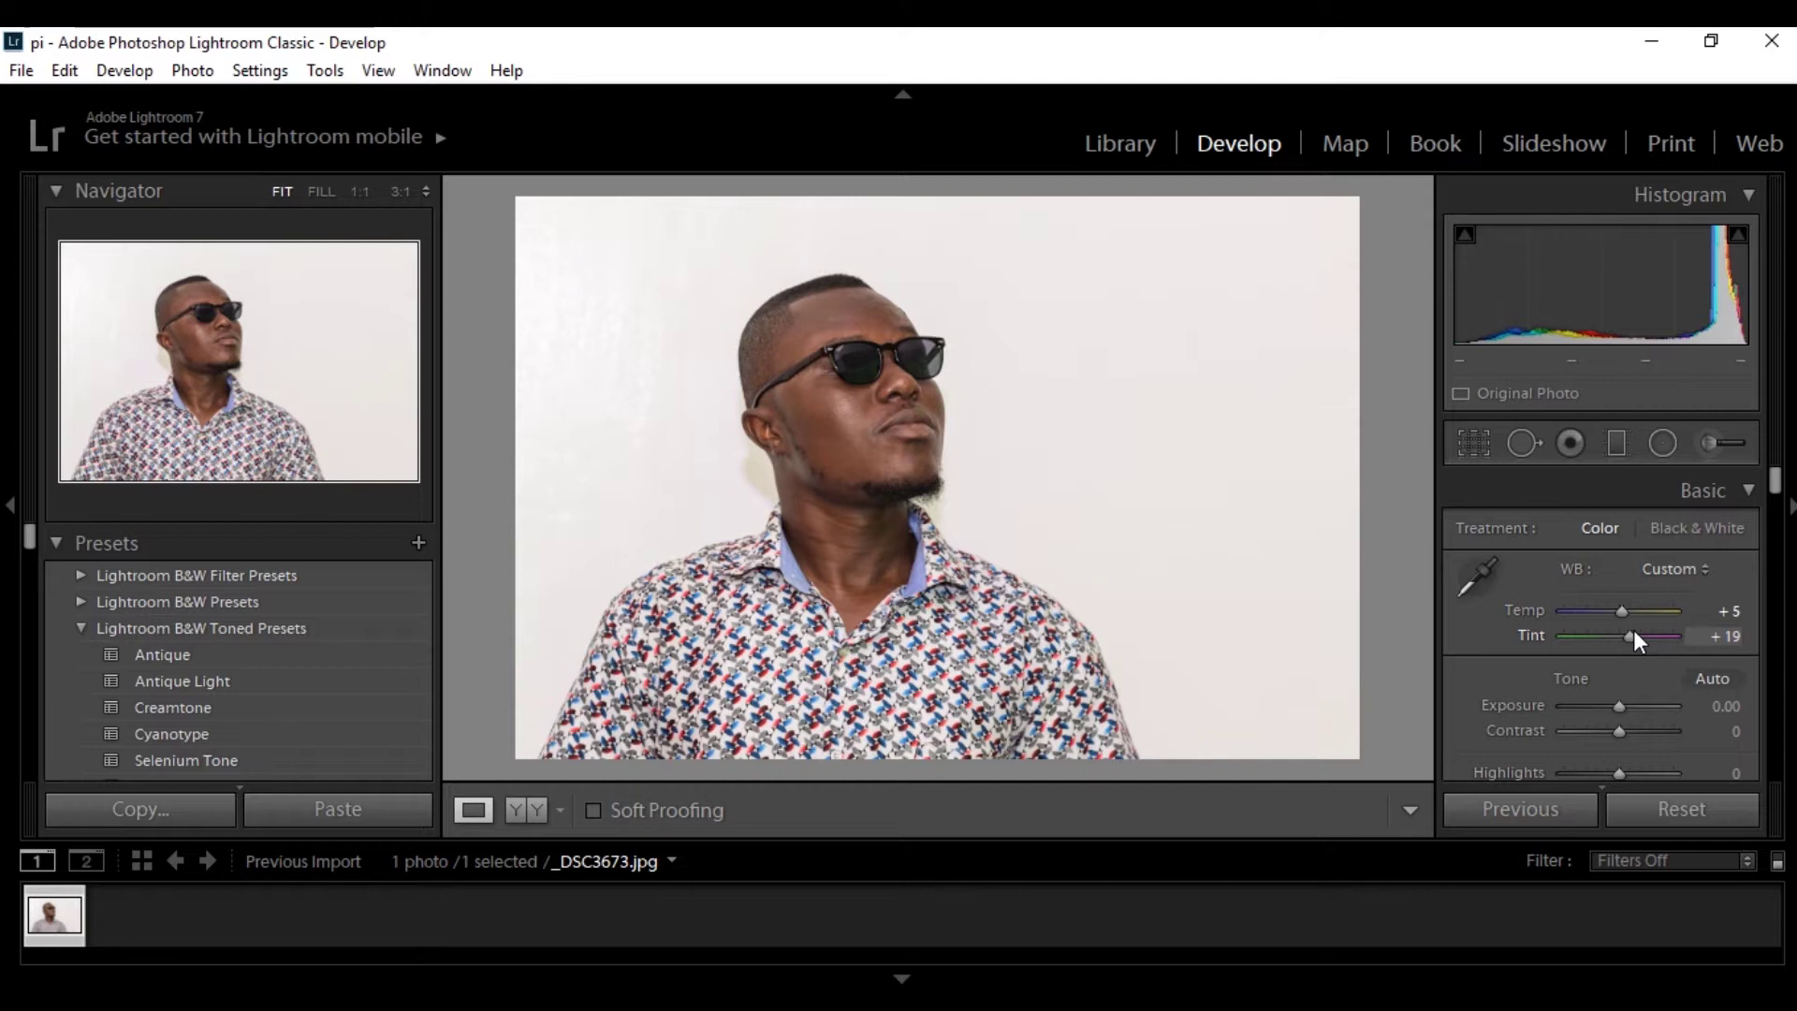
# Set the Blue color adjustment to Hue -36, Saturation +100 and Luminance -47
pyautogui.moveTo(1768, 481); pyautogui.dragTo(1779, 577)
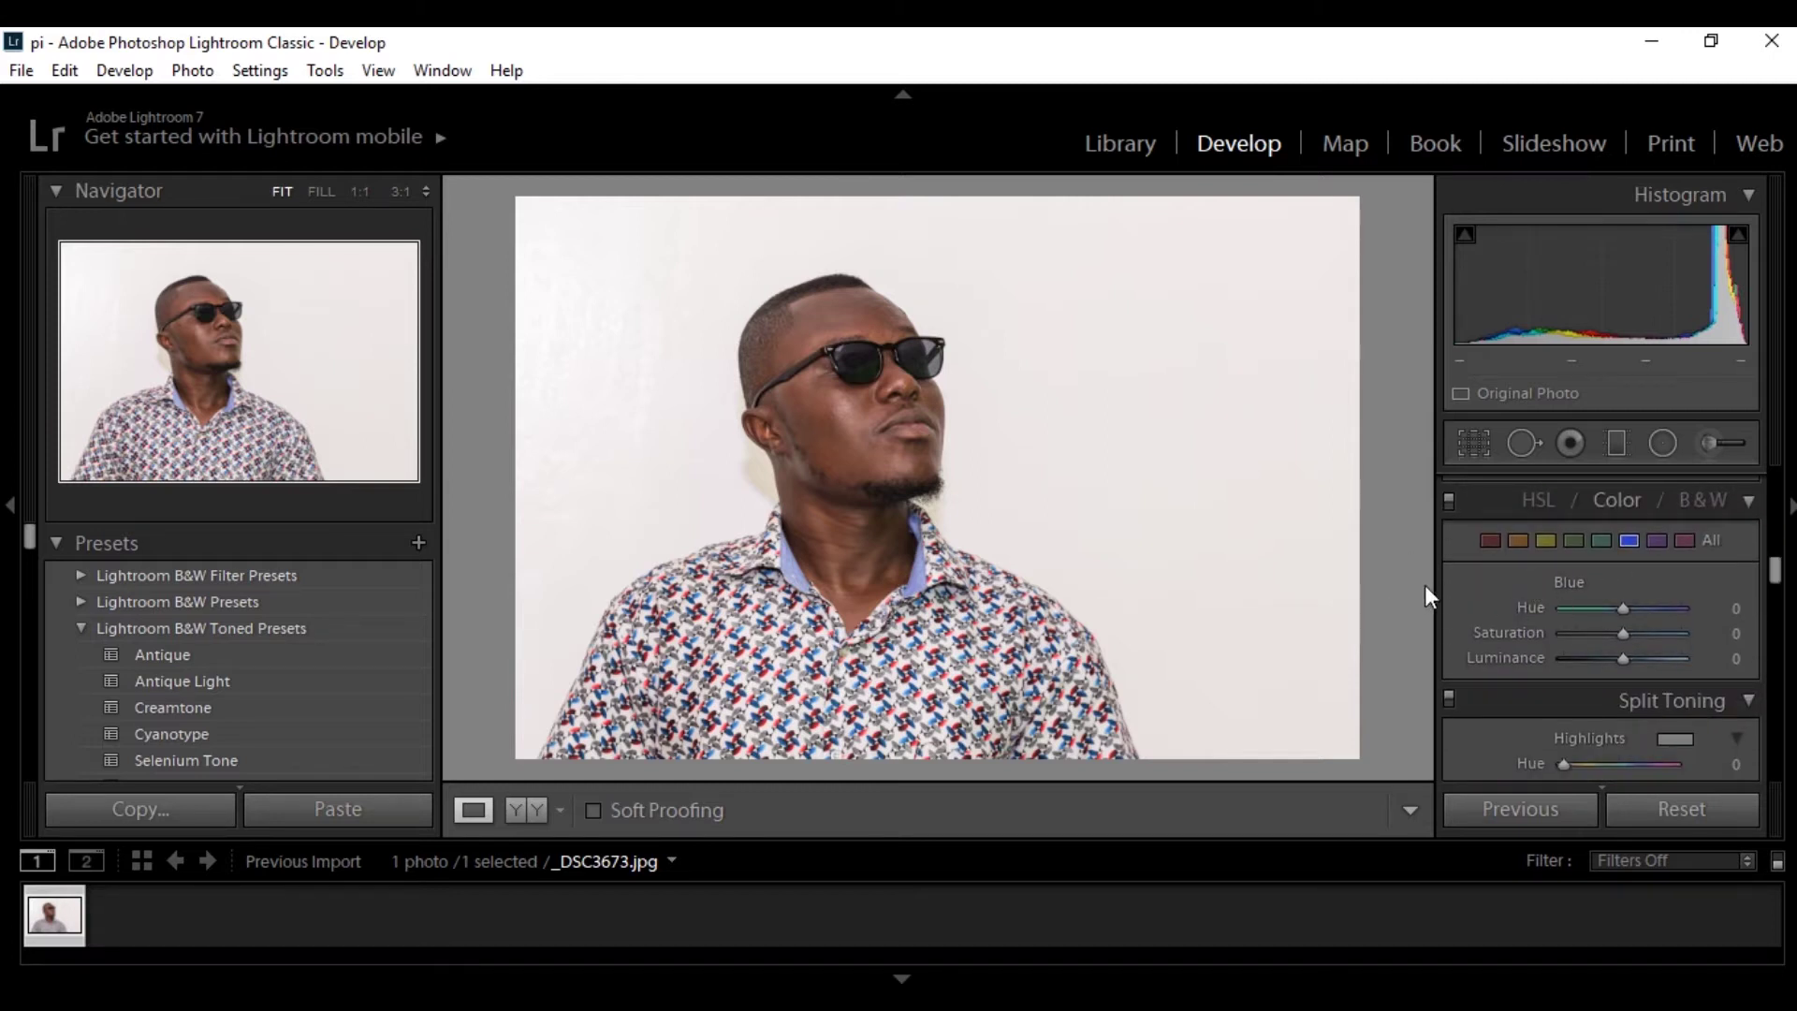
pyautogui.click(1629, 542)
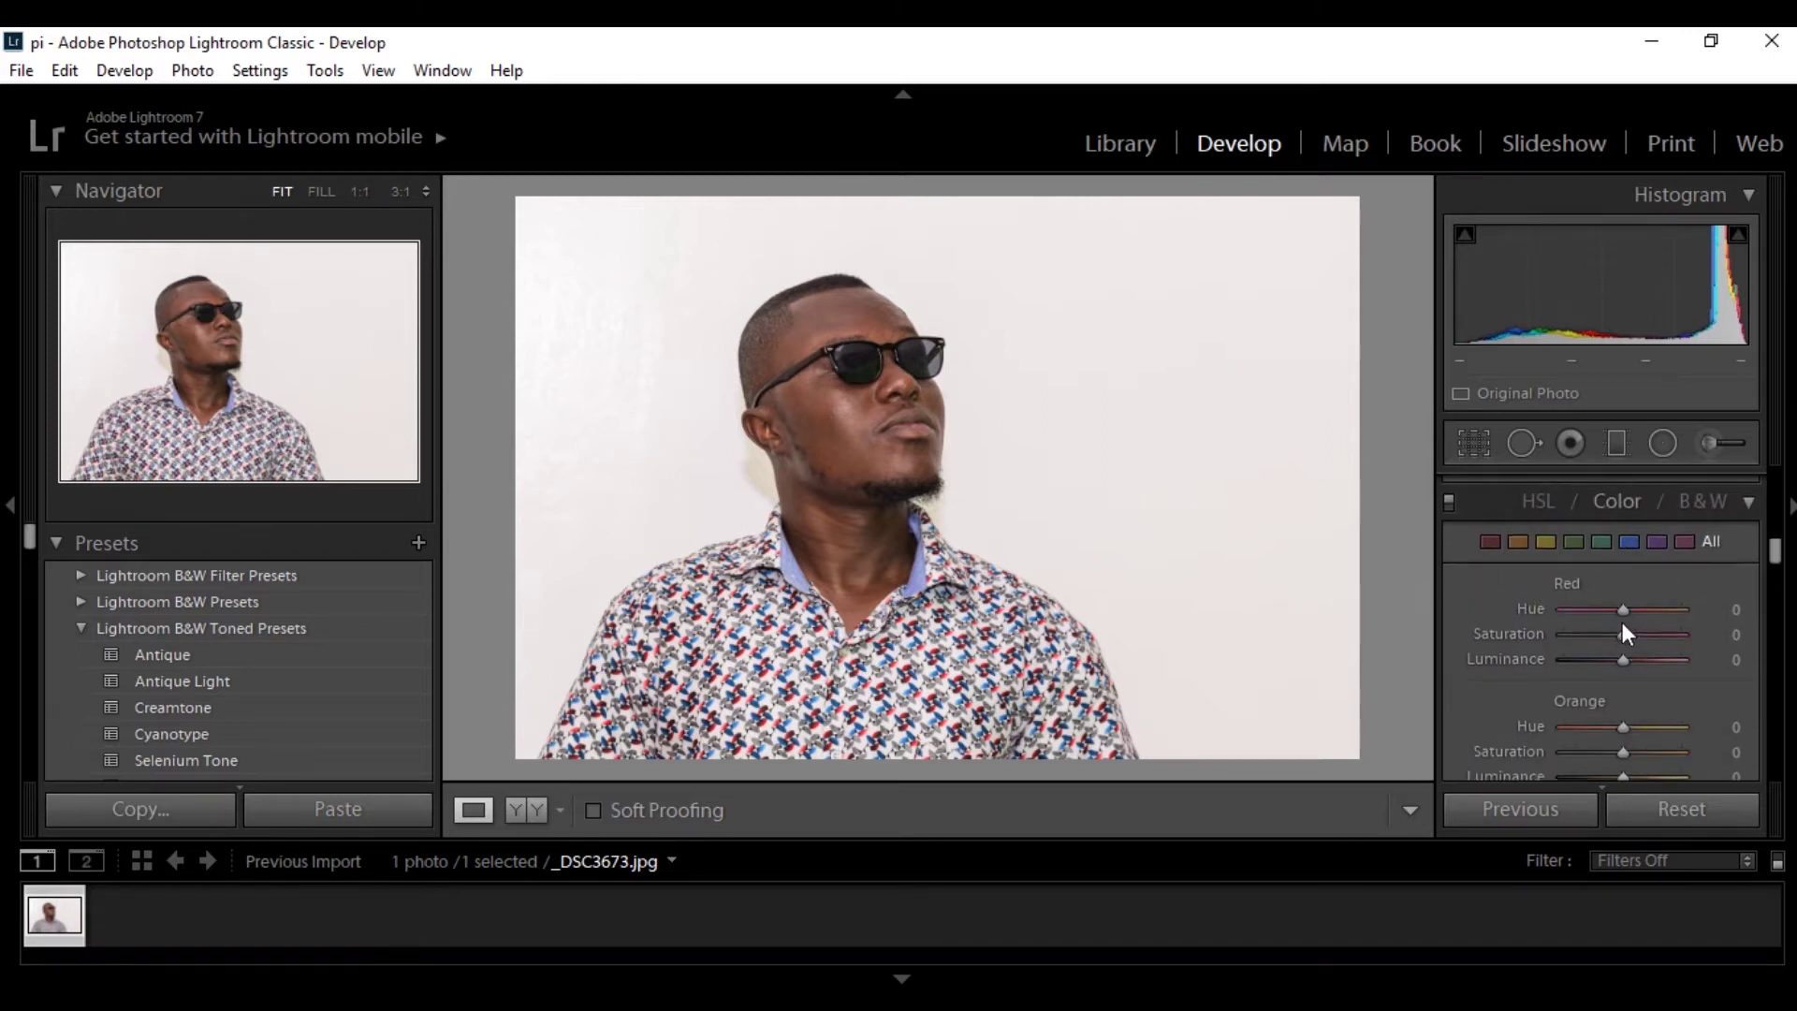
pyautogui.click(1628, 537)
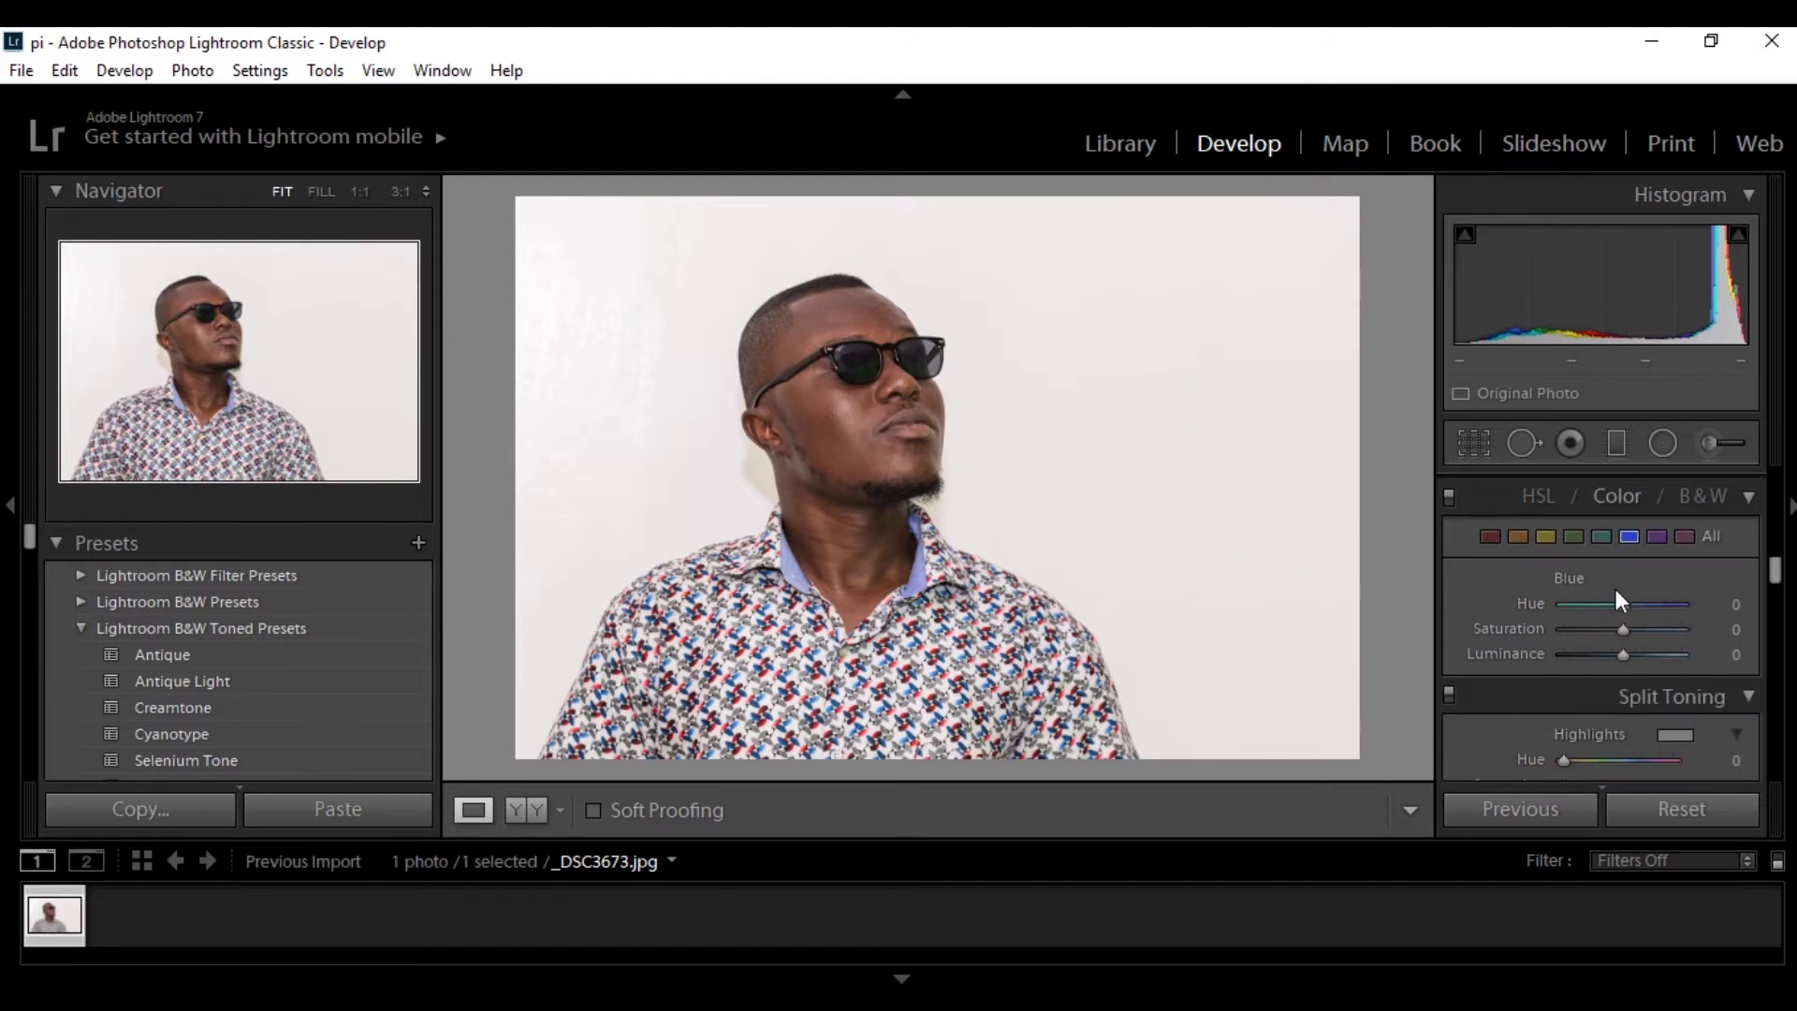
pyautogui.moveTo(1622, 605); pyautogui.dragTo(1720, 627)
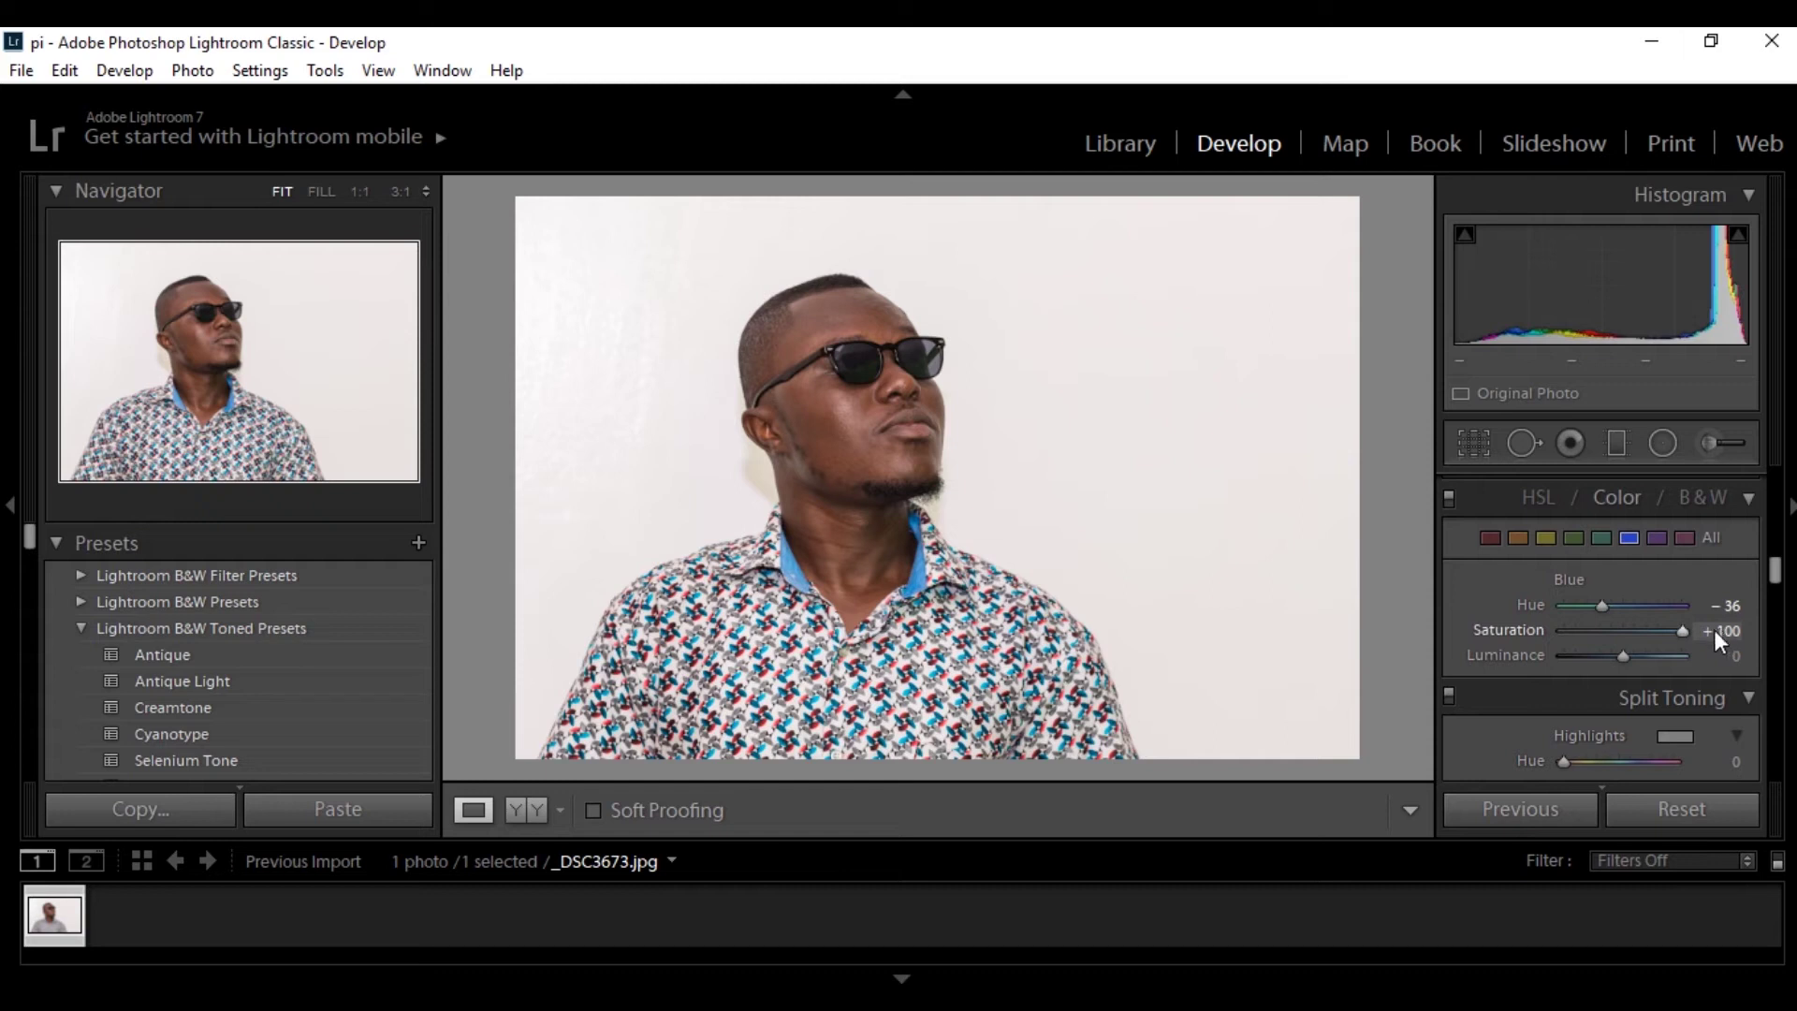
pyautogui.scroll(1, 1621, 708)
pyautogui.moveTo(1620, 709); pyautogui.dragTo(1591, 708)
pyautogui.scroll(-1, 1608, 599)
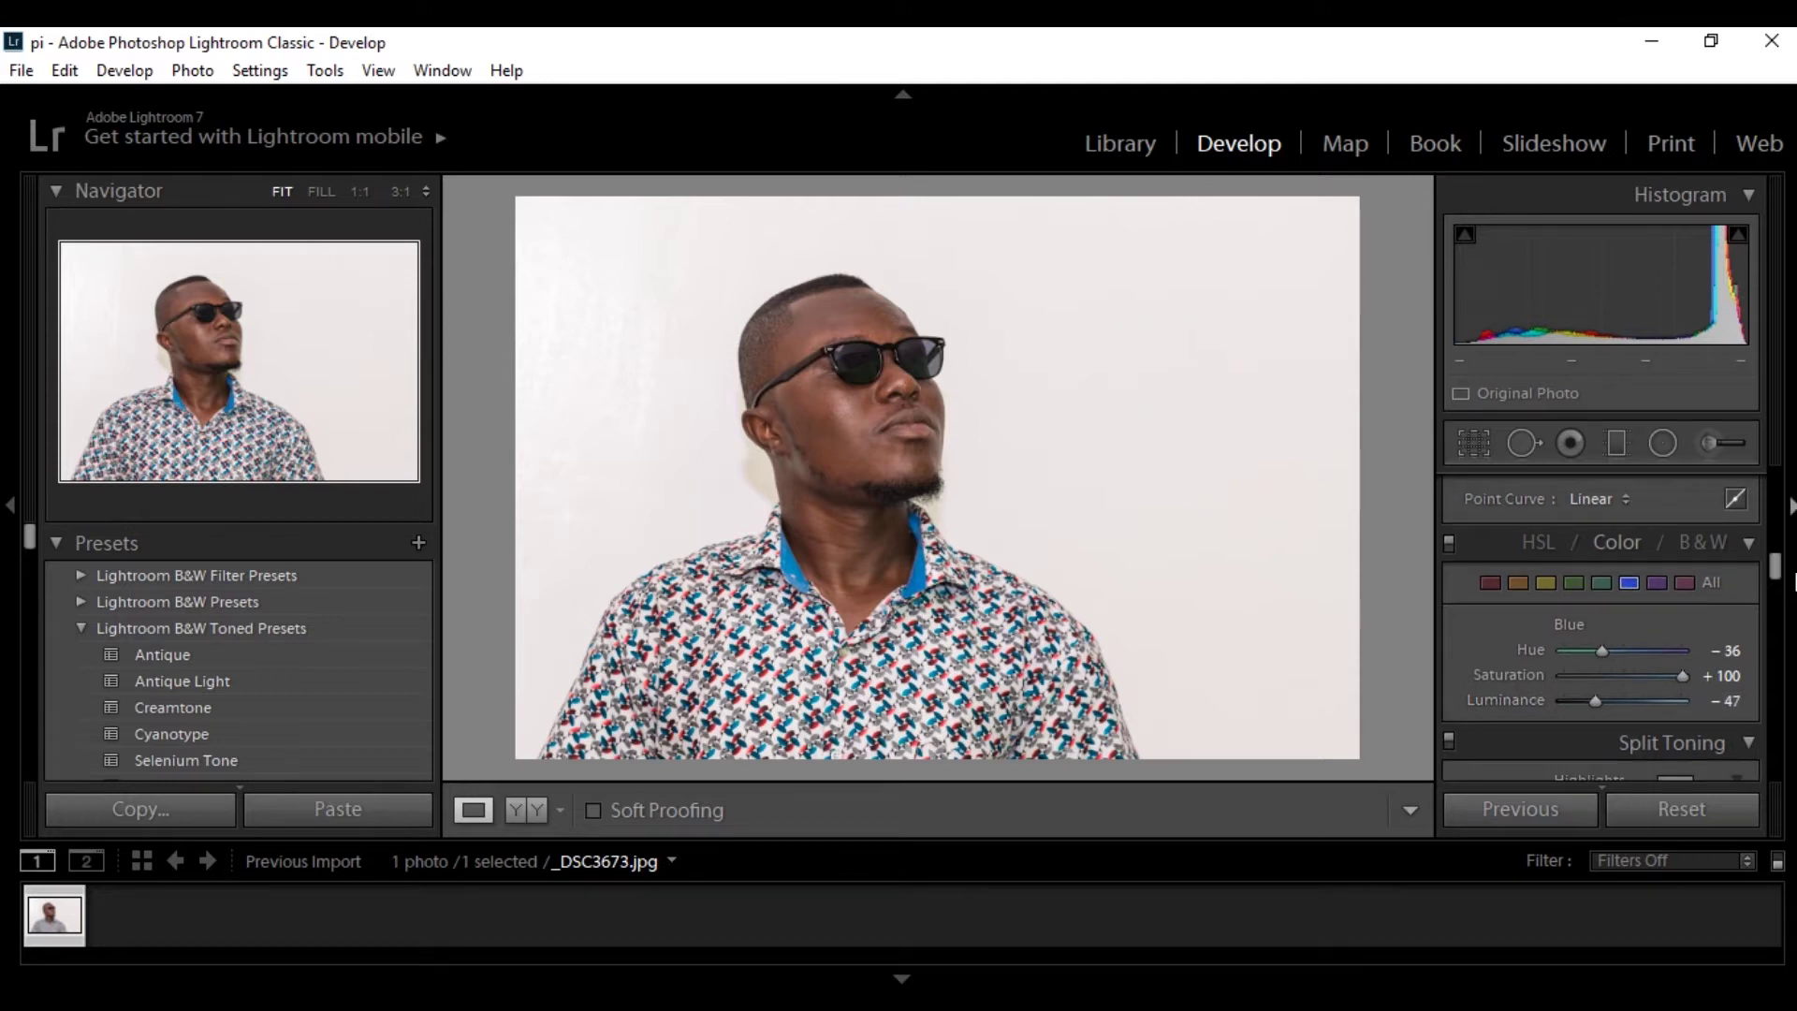
# Set the basic tone to Highlights -69, Shadows +29, Whites +29 and Blacks -19, with Clarity +7
pyautogui.moveTo(1776, 565); pyautogui.dragTo(1781, 499)
pyautogui.moveTo(1620, 625); pyautogui.dragTo(1611, 675)
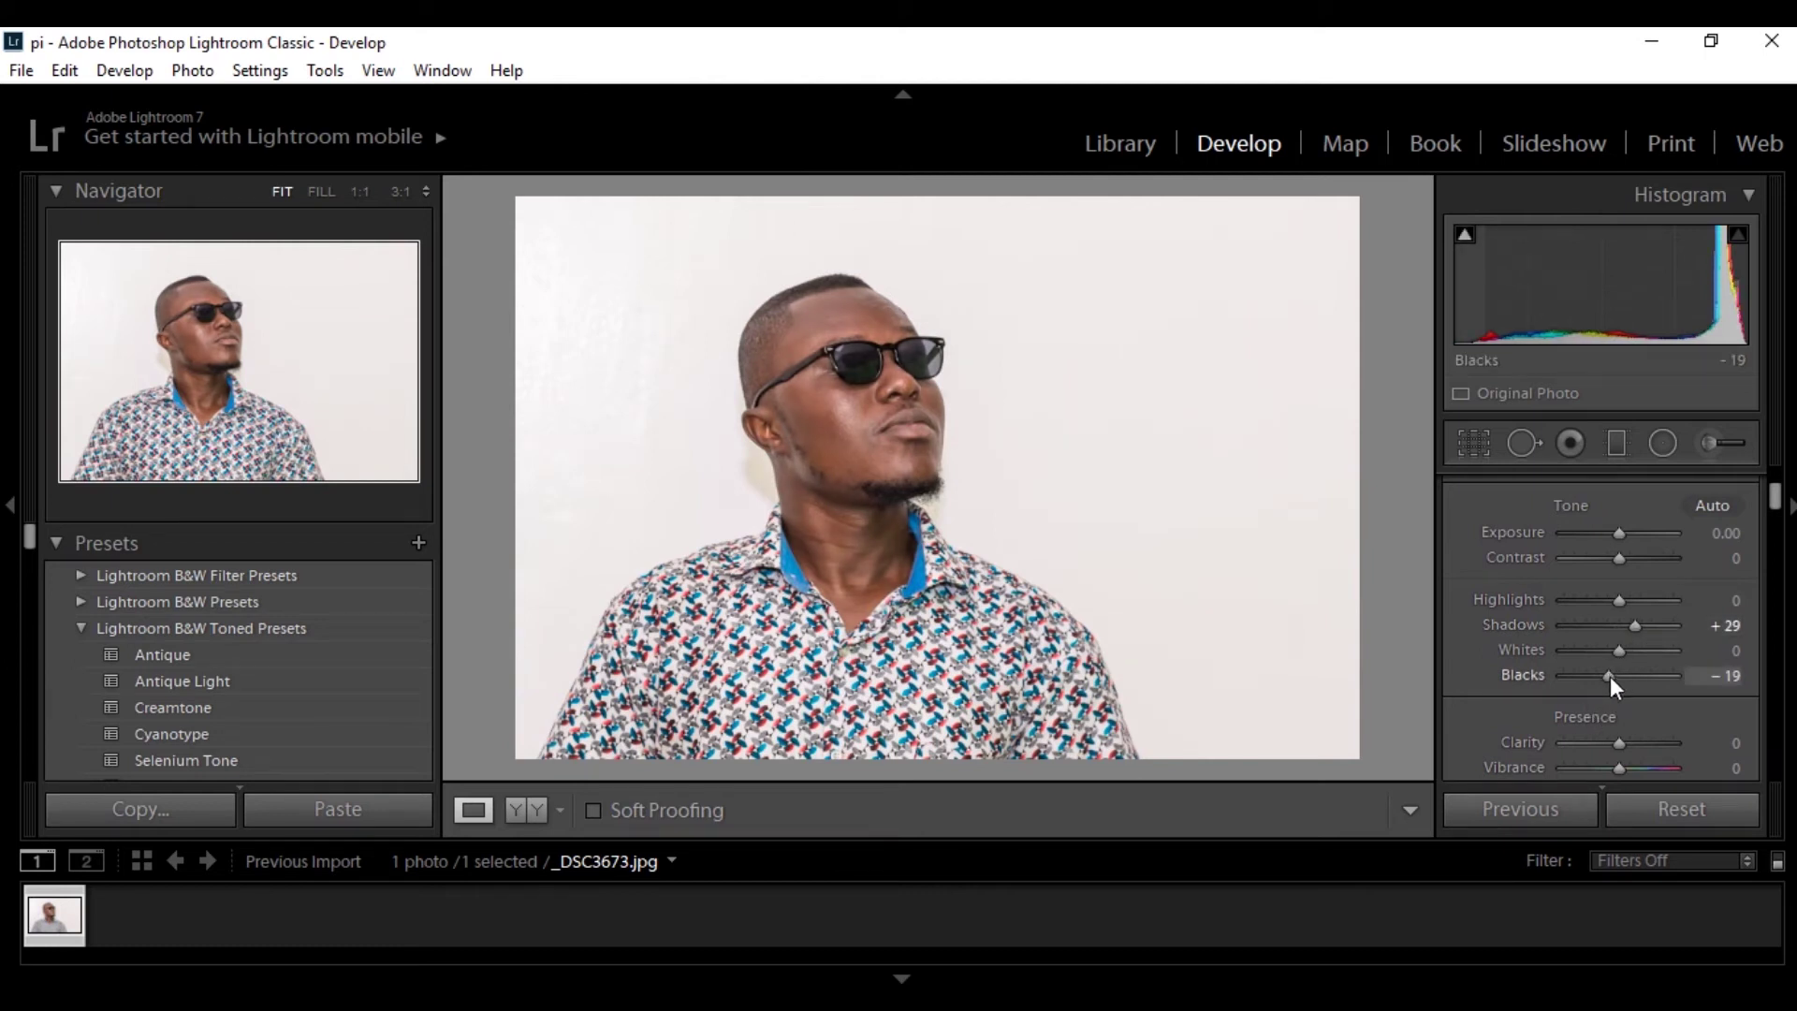
pyautogui.moveTo(1616, 647); pyautogui.dragTo(1575, 603)
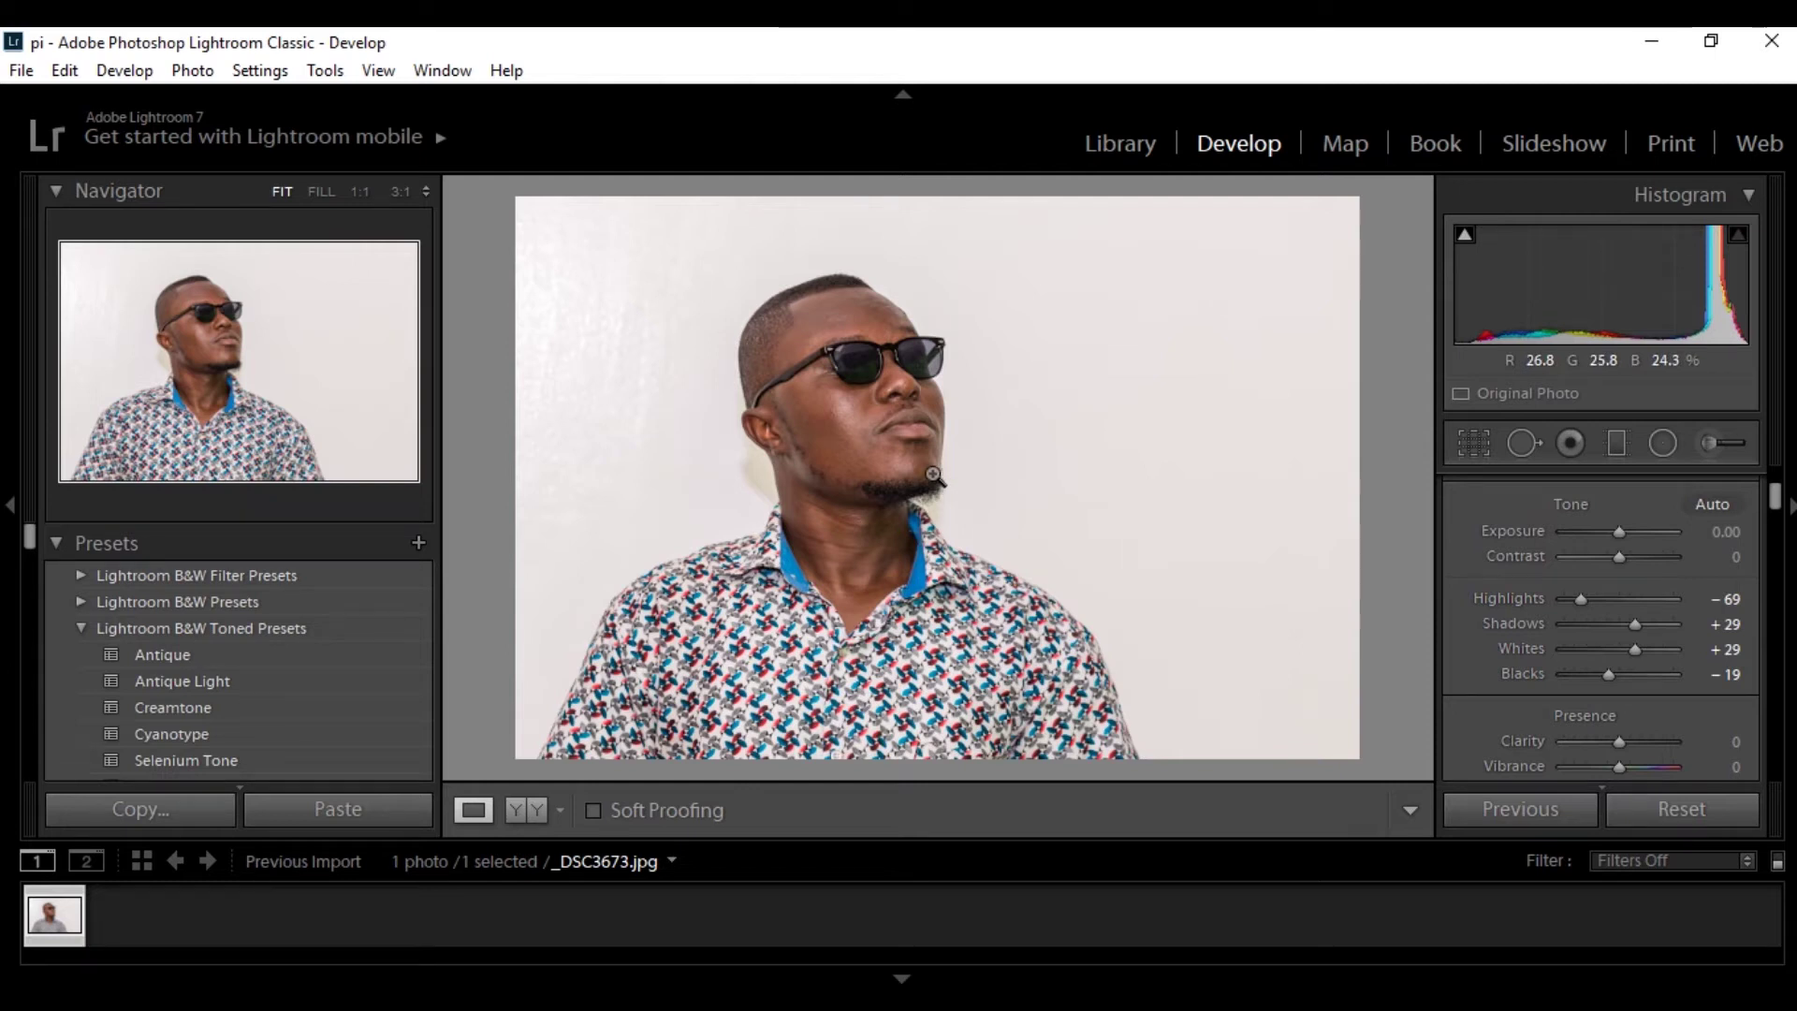
pyautogui.moveTo(1619, 741); pyautogui.dragTo(1622, 741)
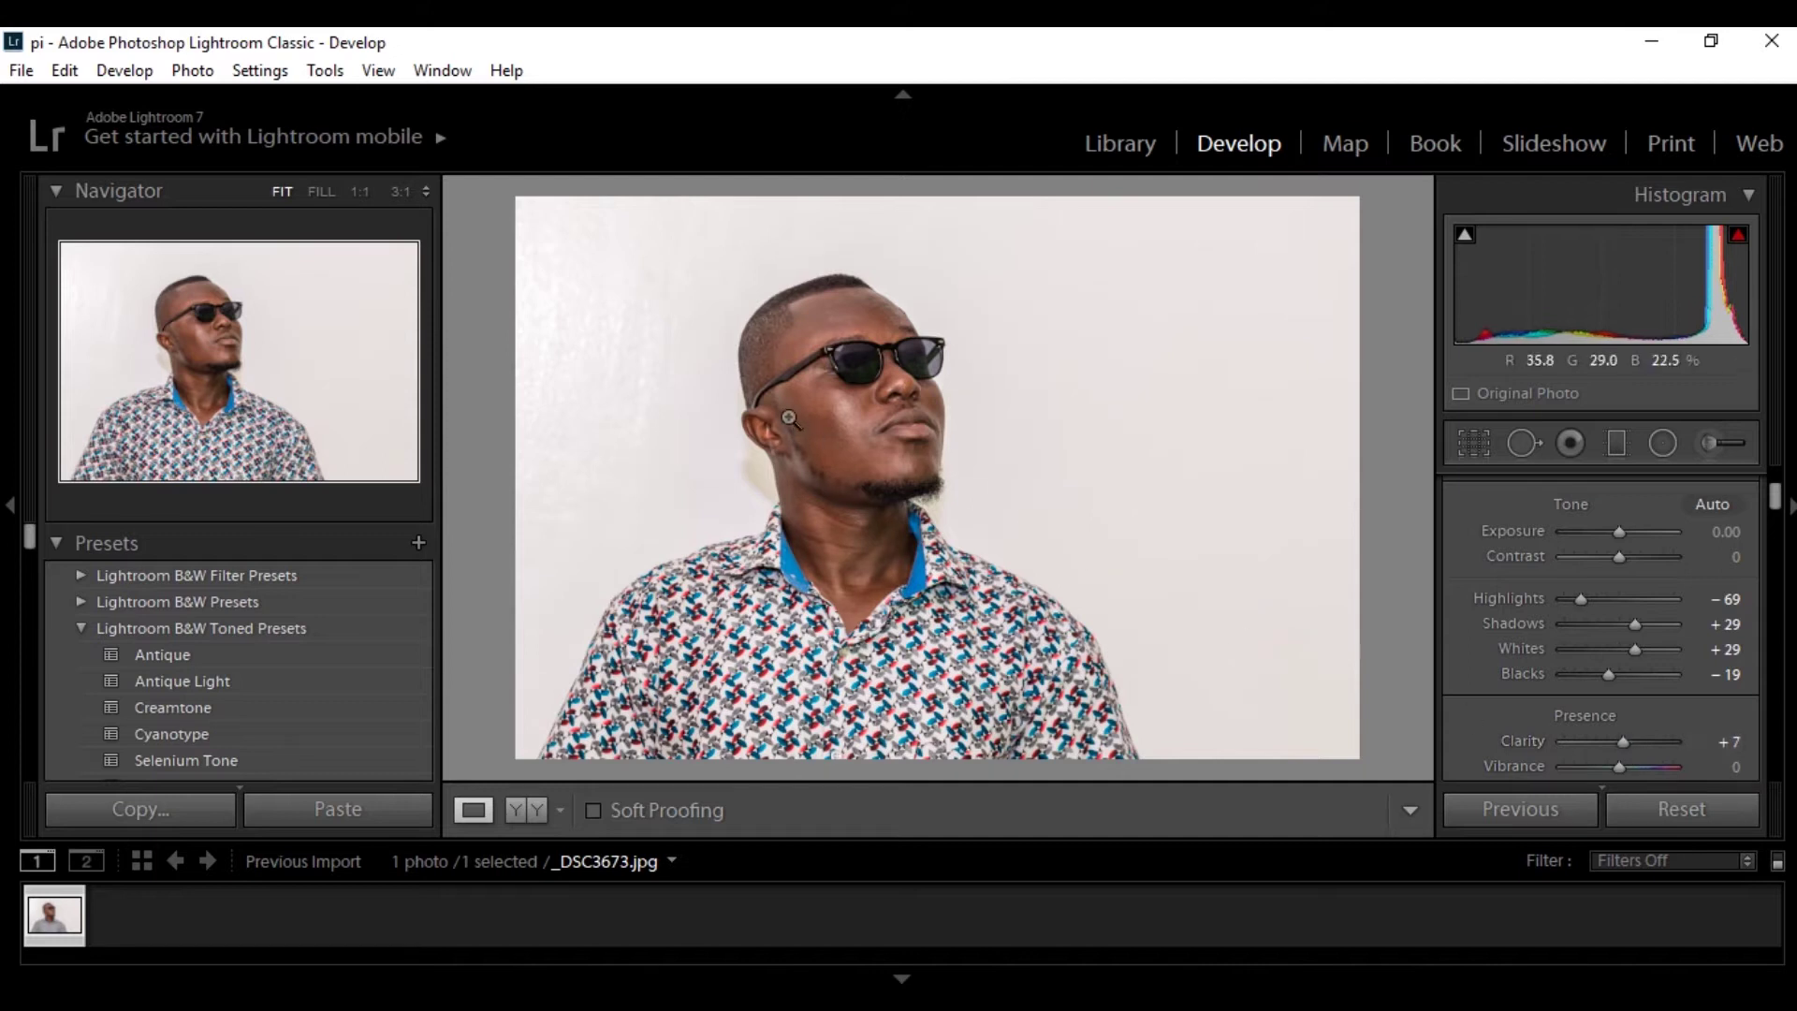
# View the face at 1:1 and set up an Adjustment Brush with the Soften Skin effect
pyautogui.click(800, 380)
pyautogui.click(958, 469)
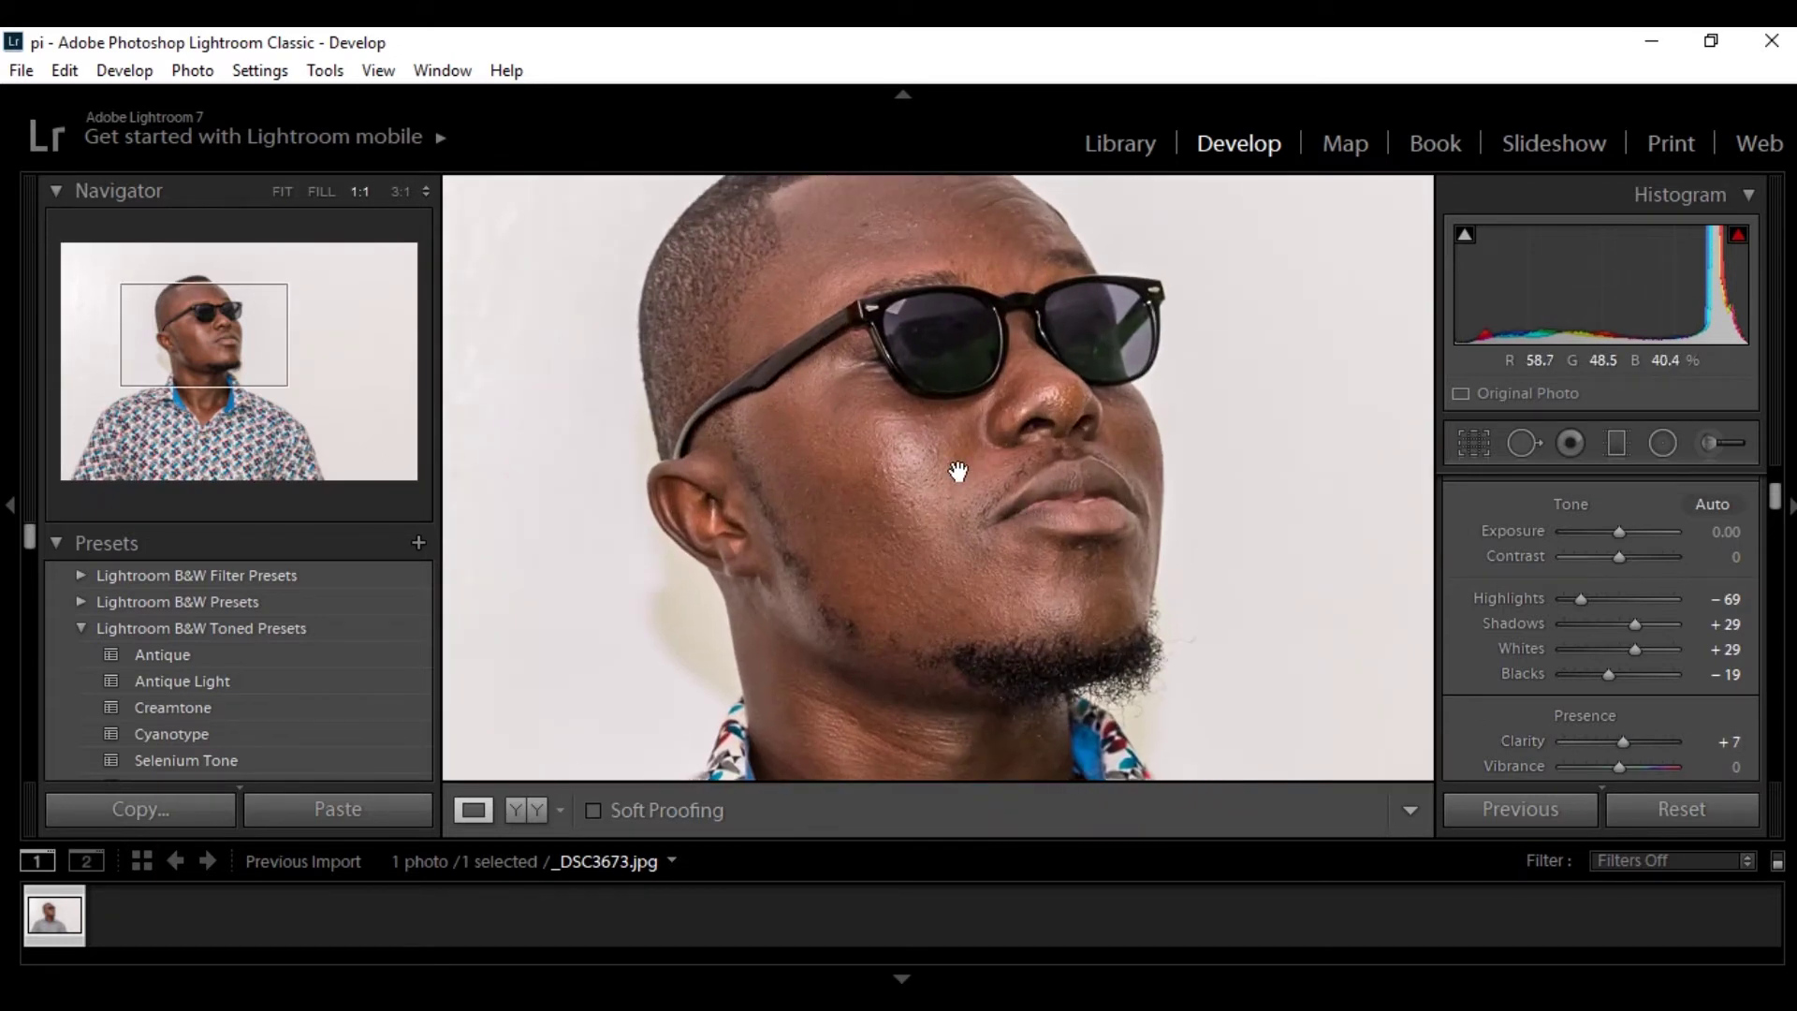
pyautogui.click(987, 388)
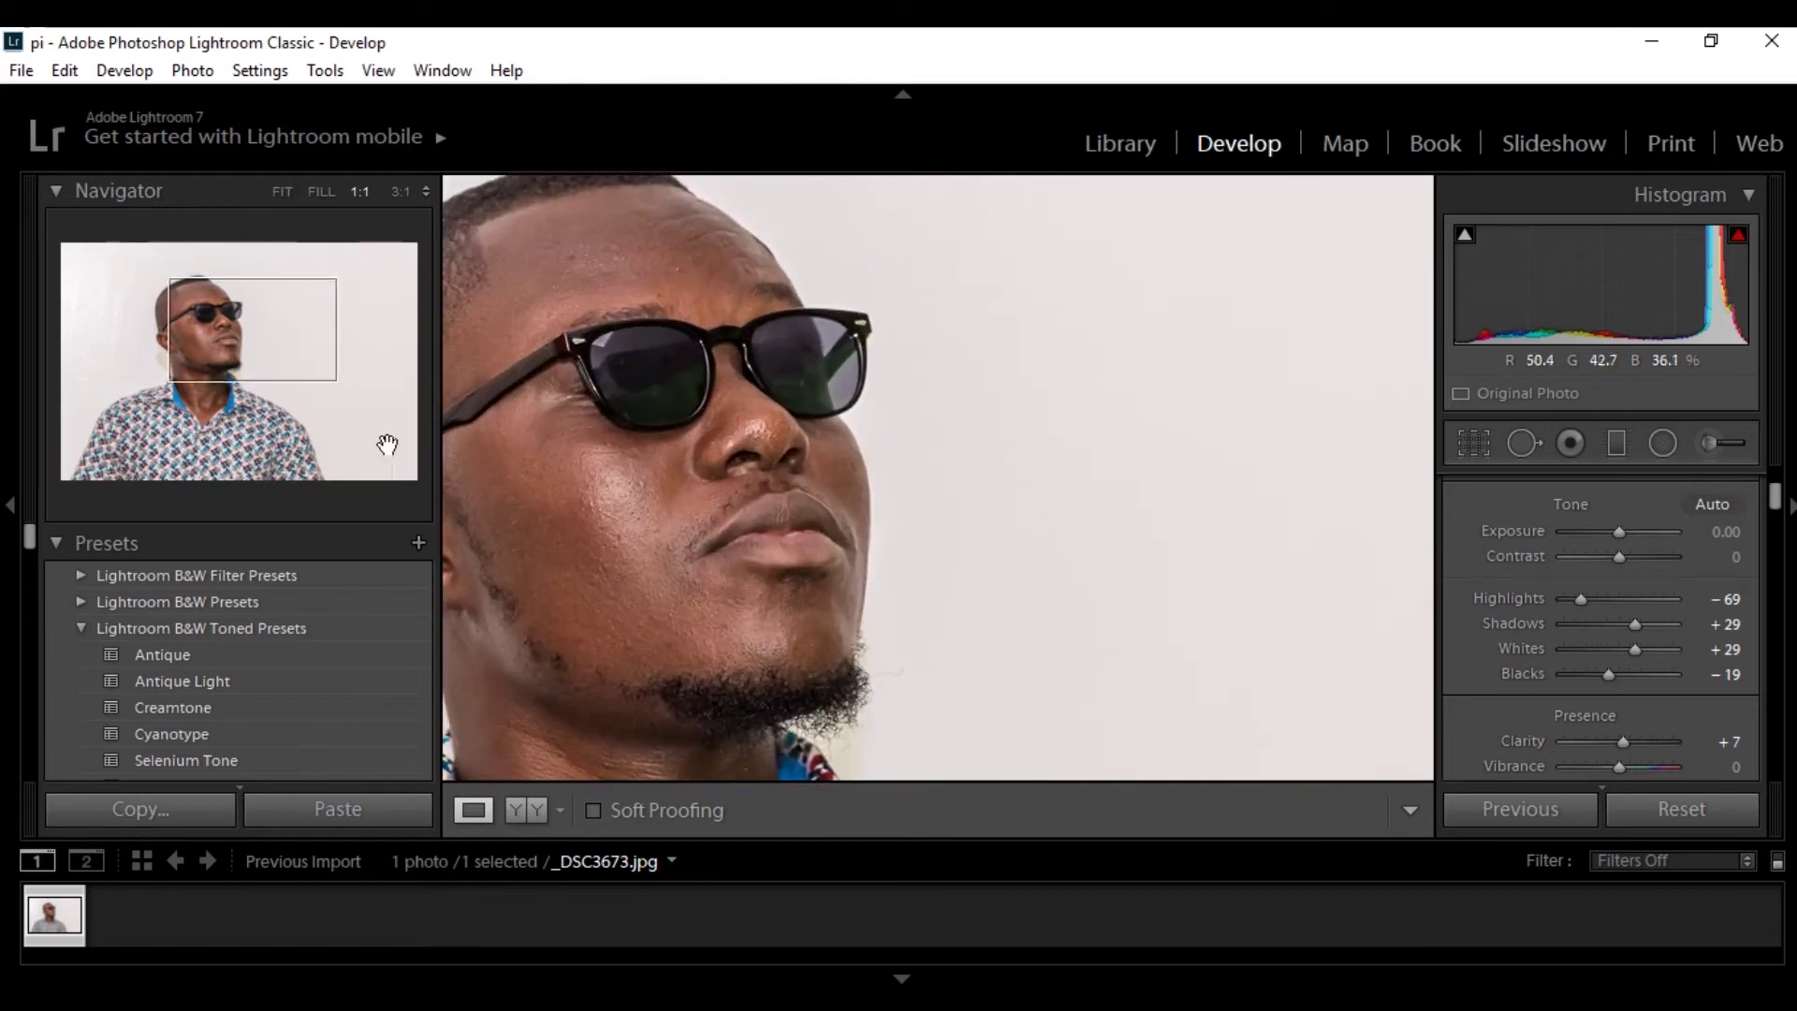
pyautogui.moveTo(677, 384); pyautogui.dragTo(980, 420)
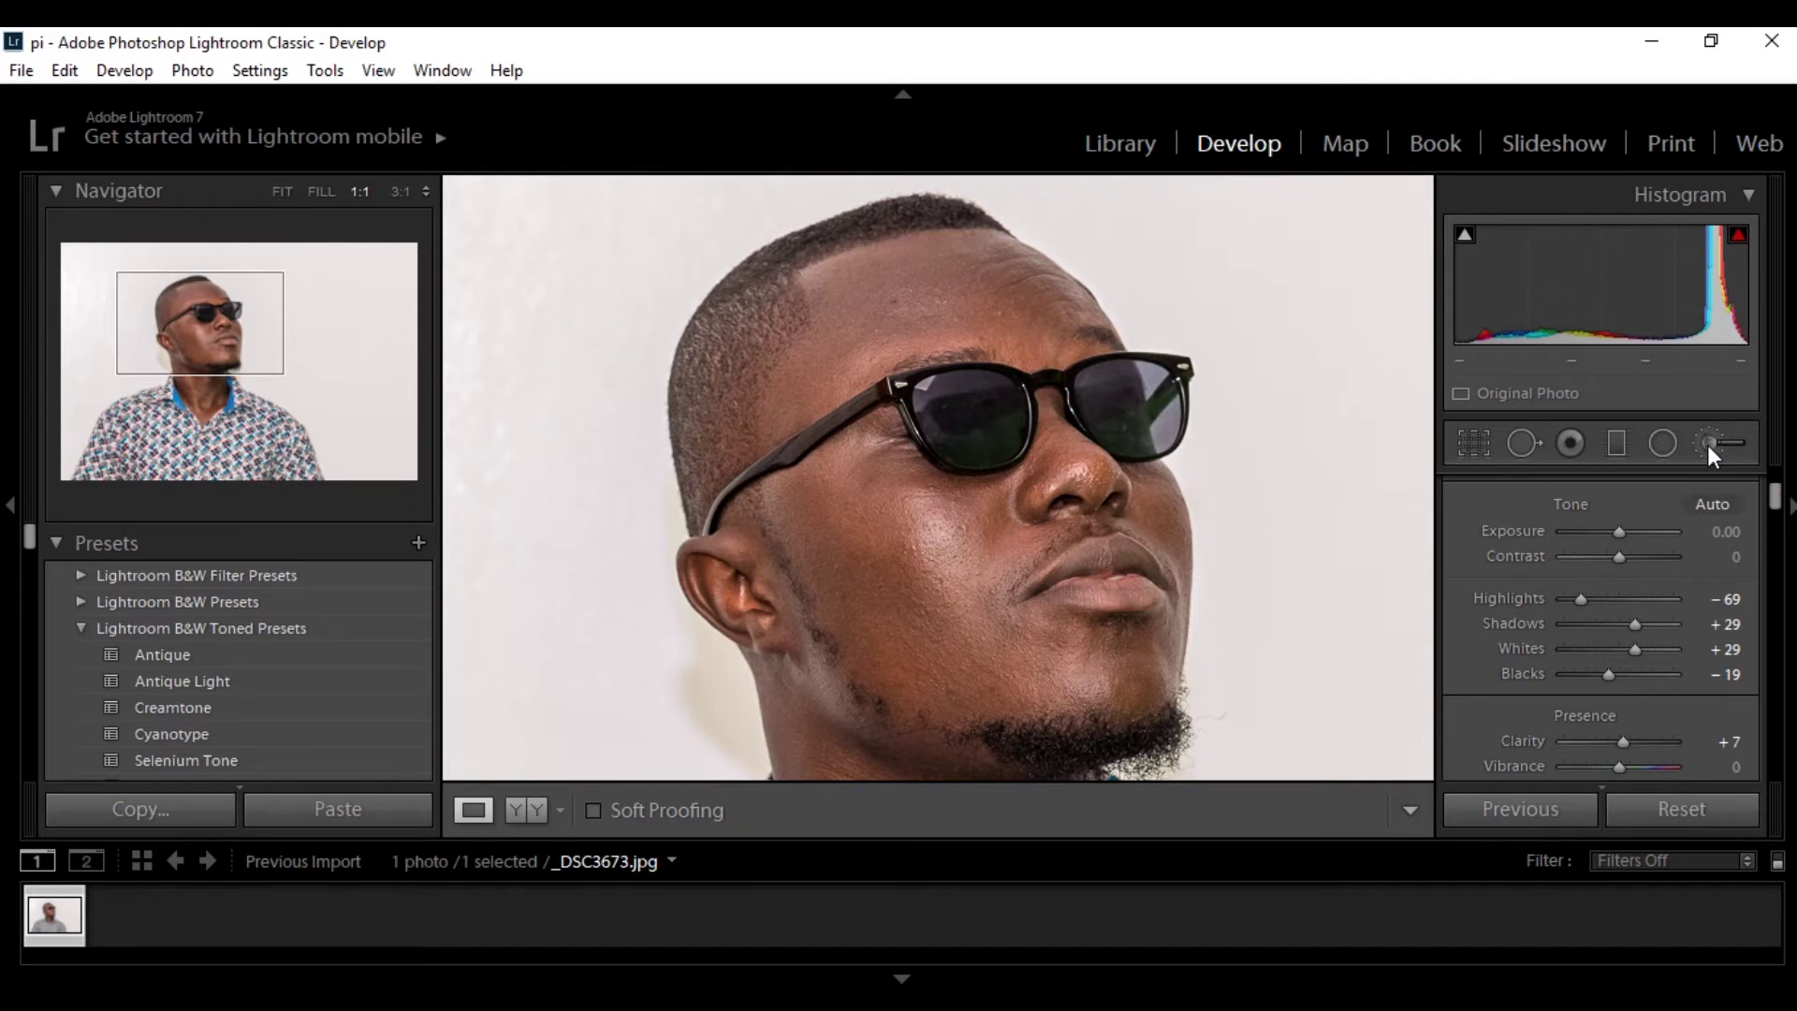
pyautogui.click(1705, 447)
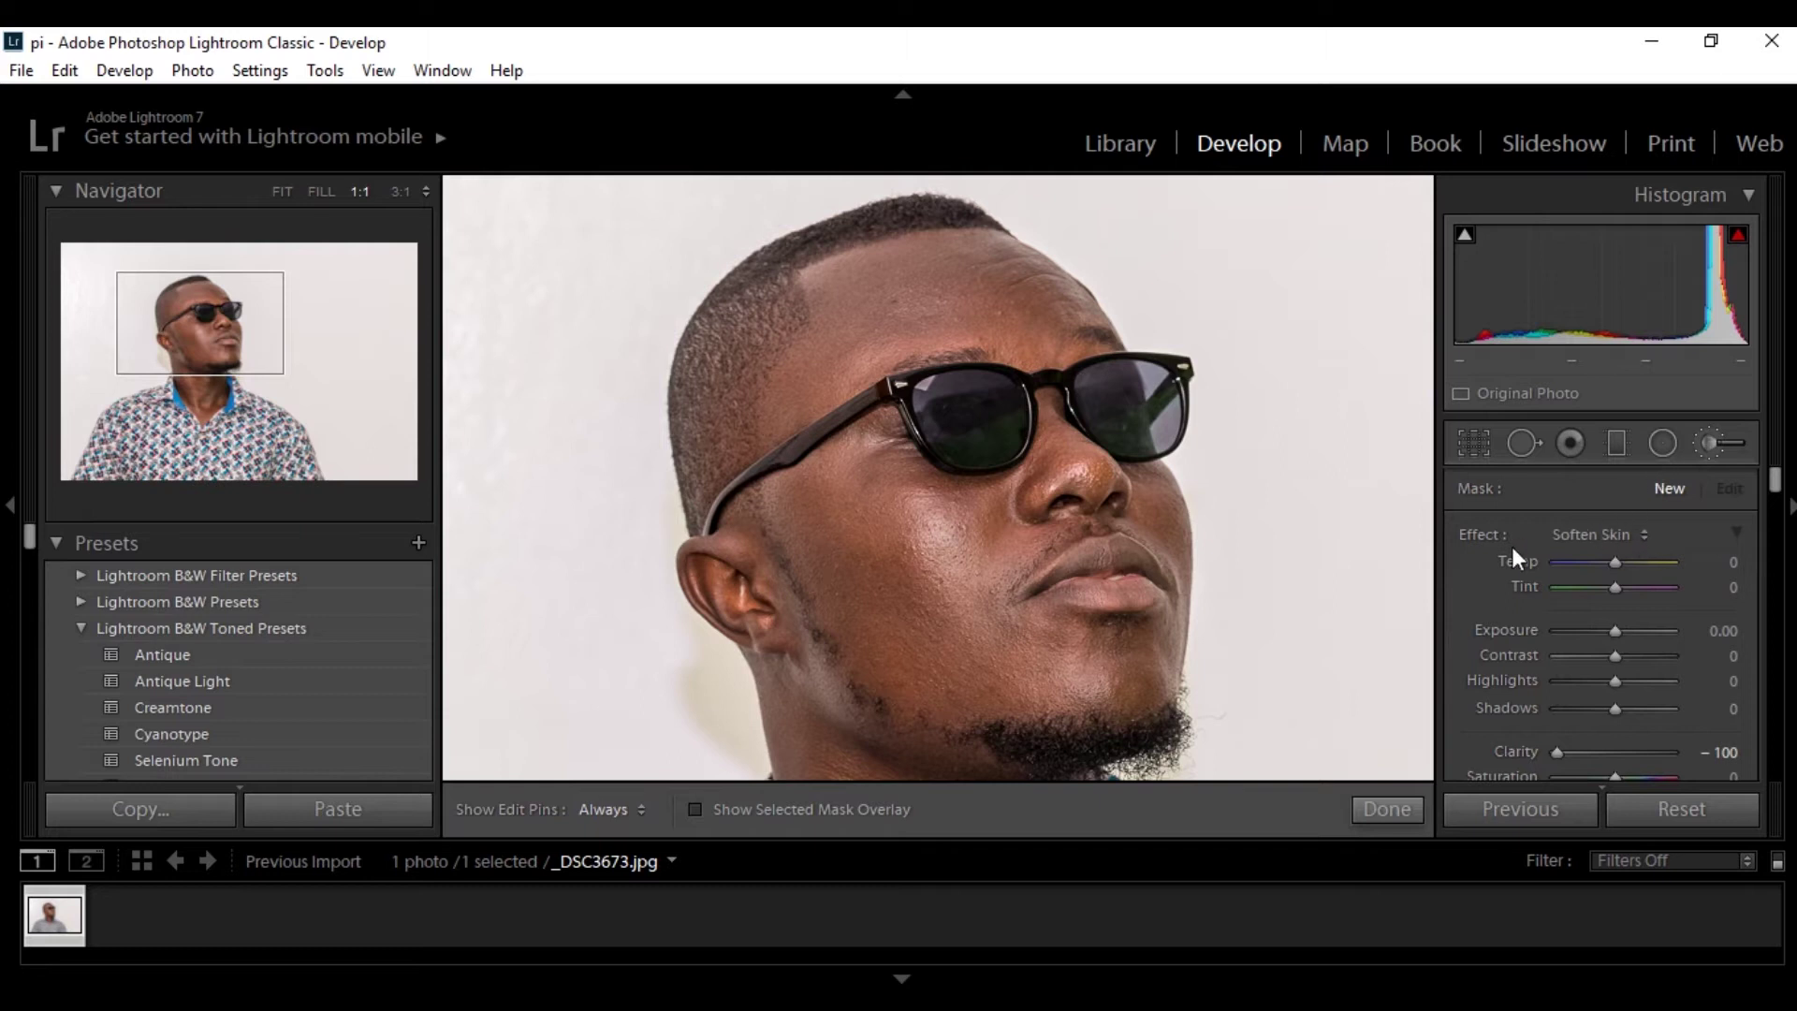
pyautogui.click(1643, 533)
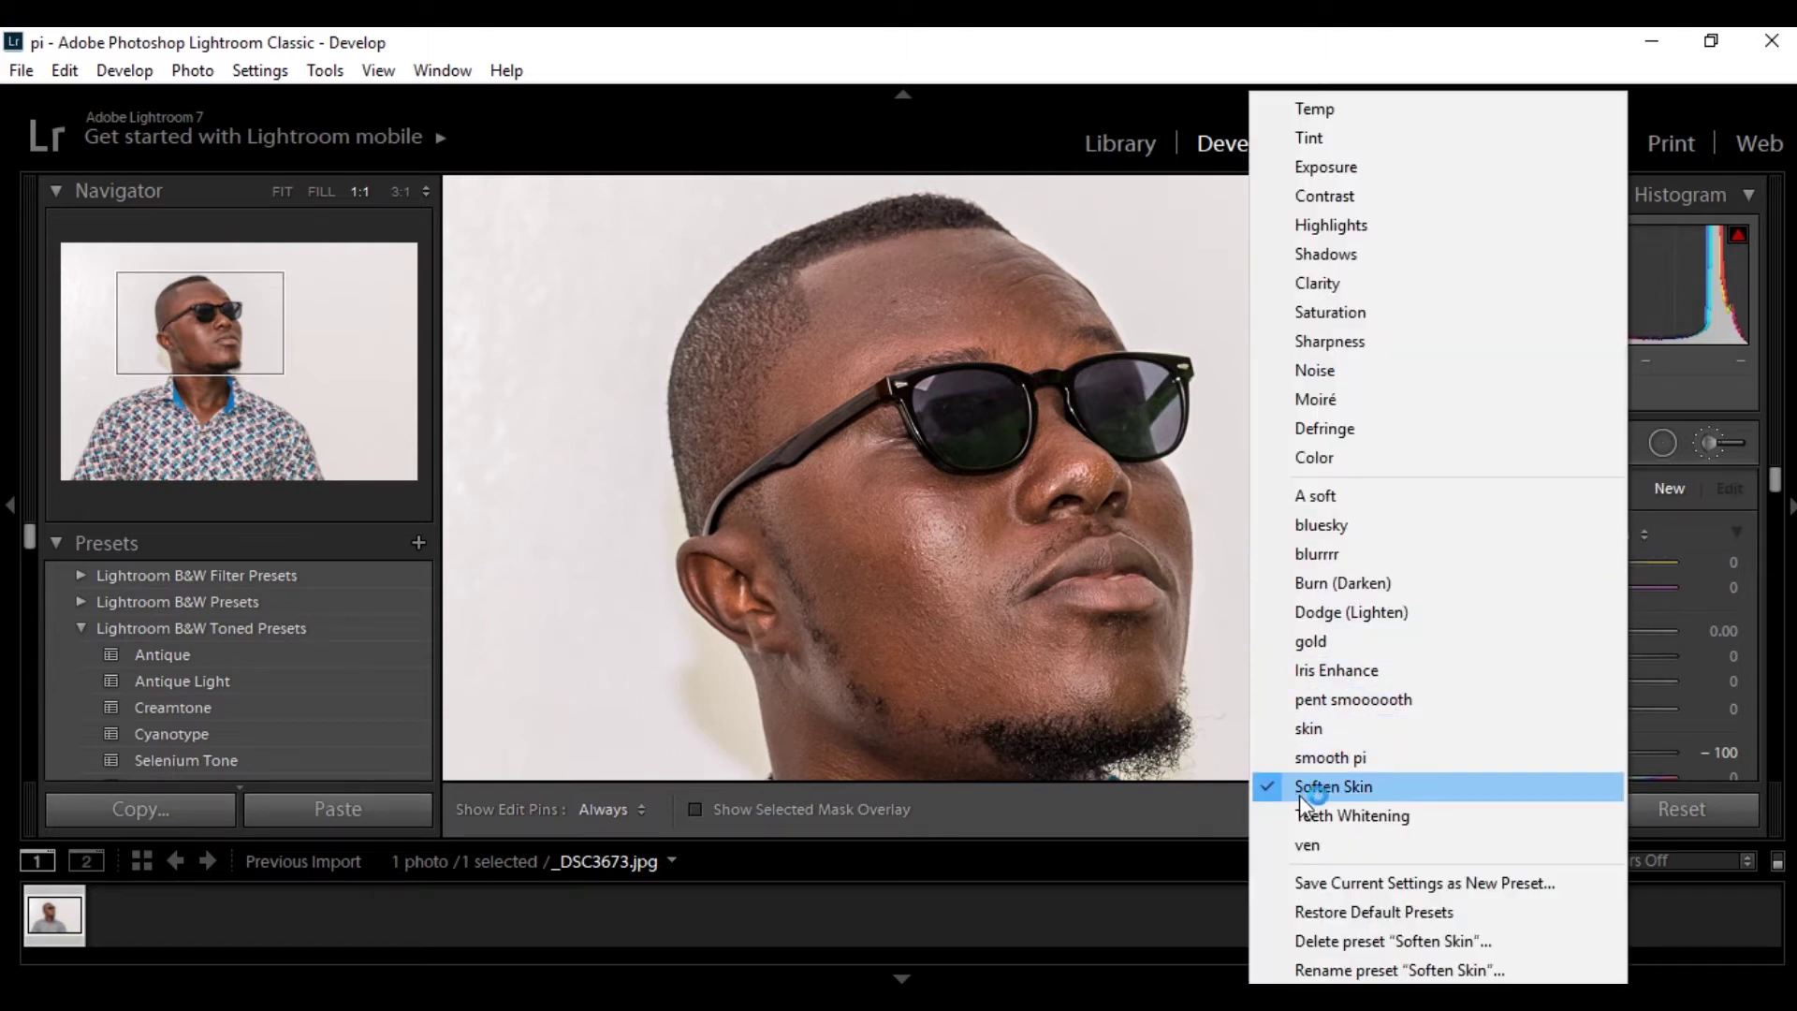
pyautogui.click(1398, 786)
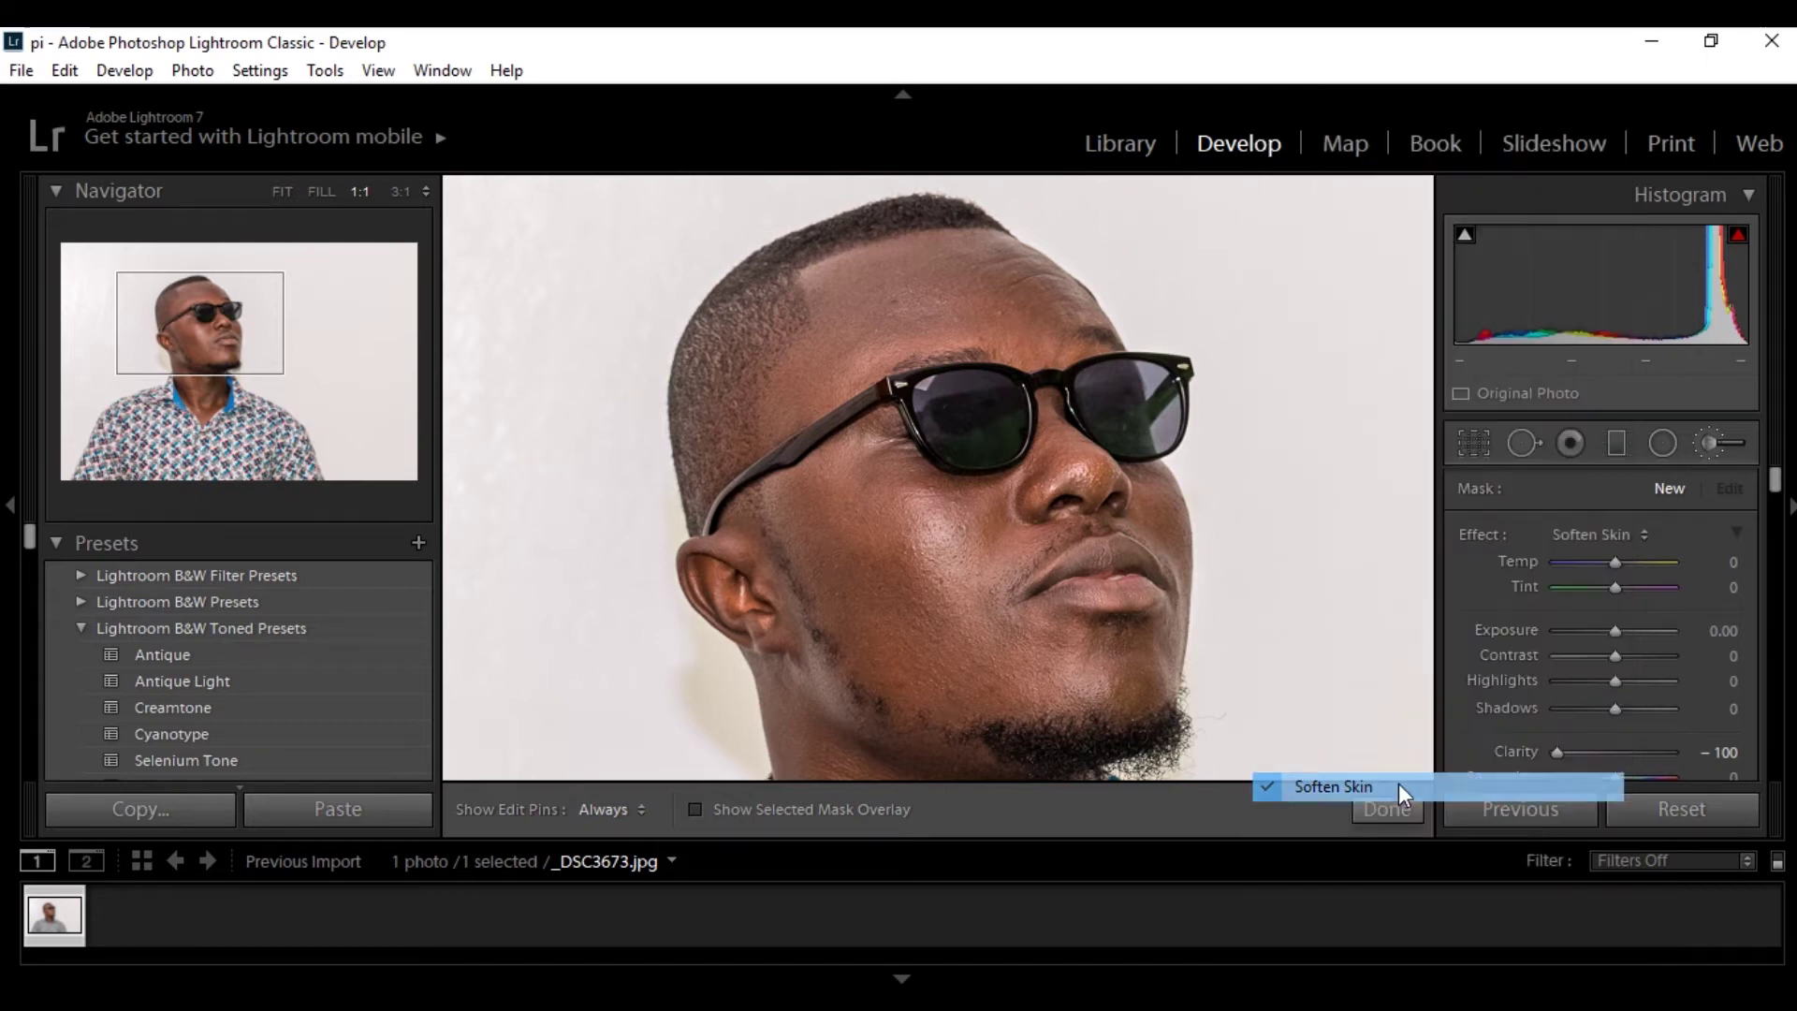
pyautogui.moveTo(1778, 493); pyautogui.dragTo(1779, 504)
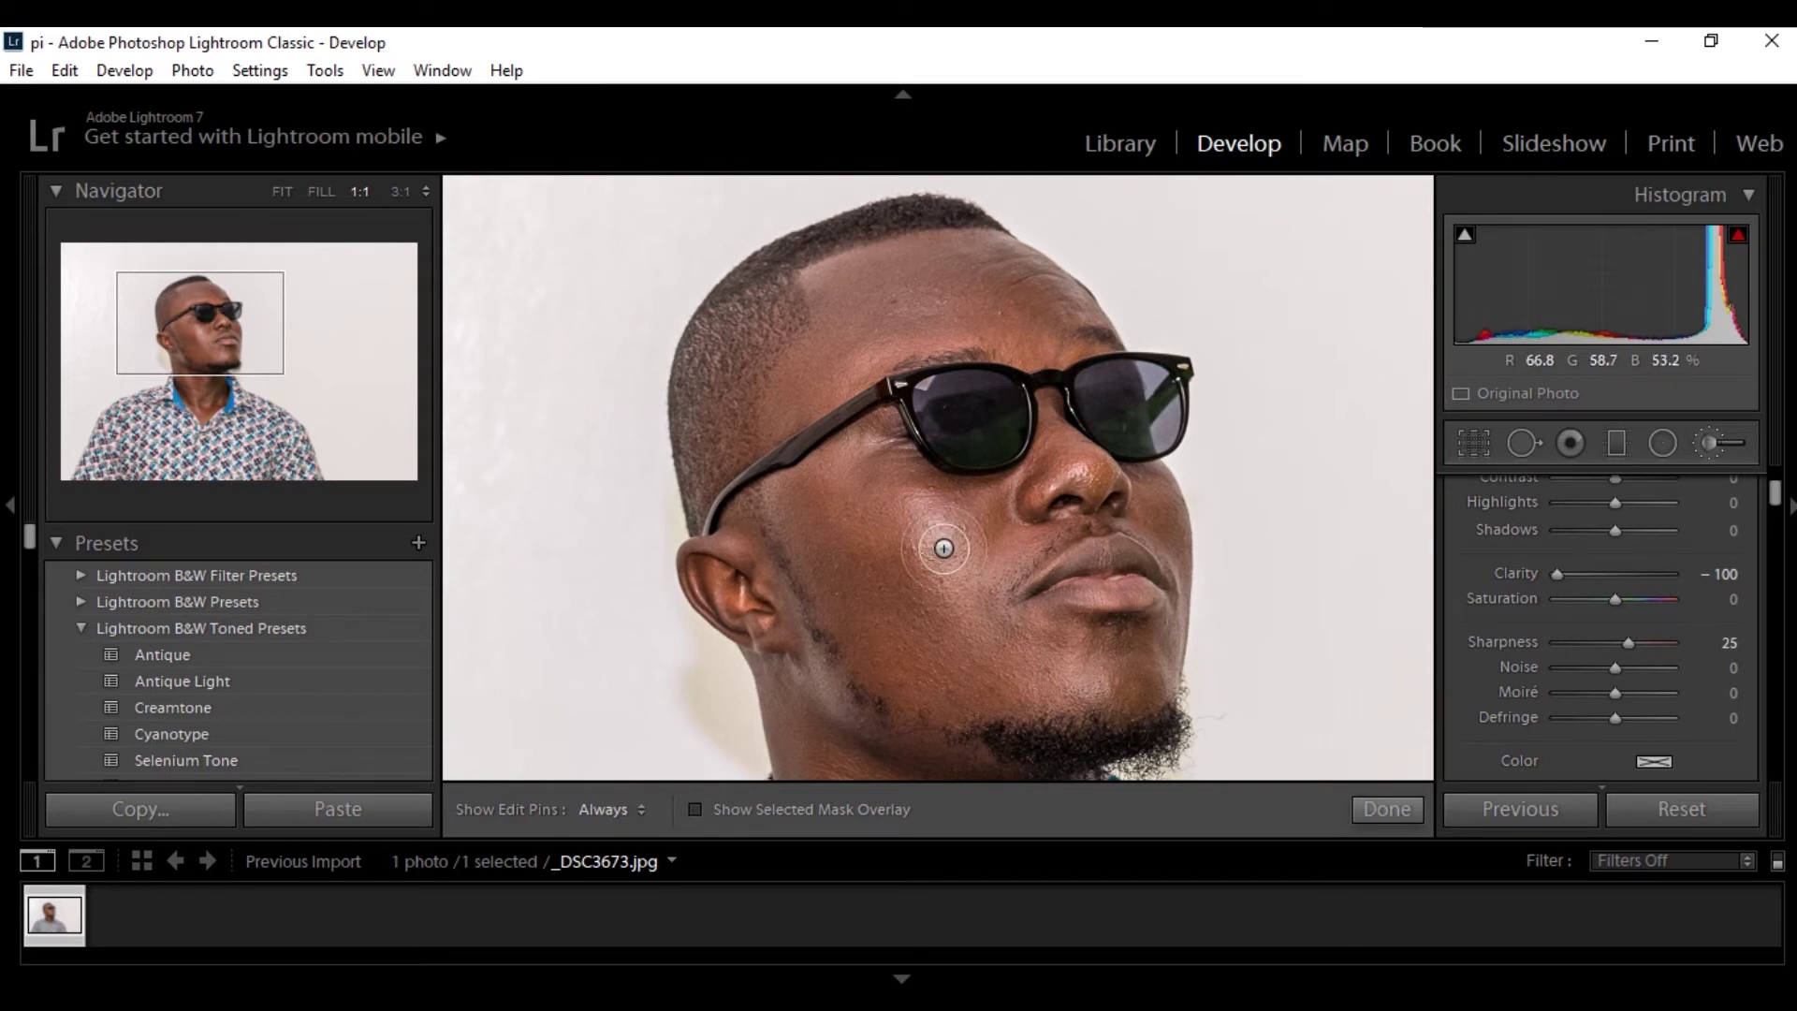
# Paint the Soften Skin mask over the cheek, forehead, nose and chin, avoiding the sunglasses and lips
pyautogui.press('h')
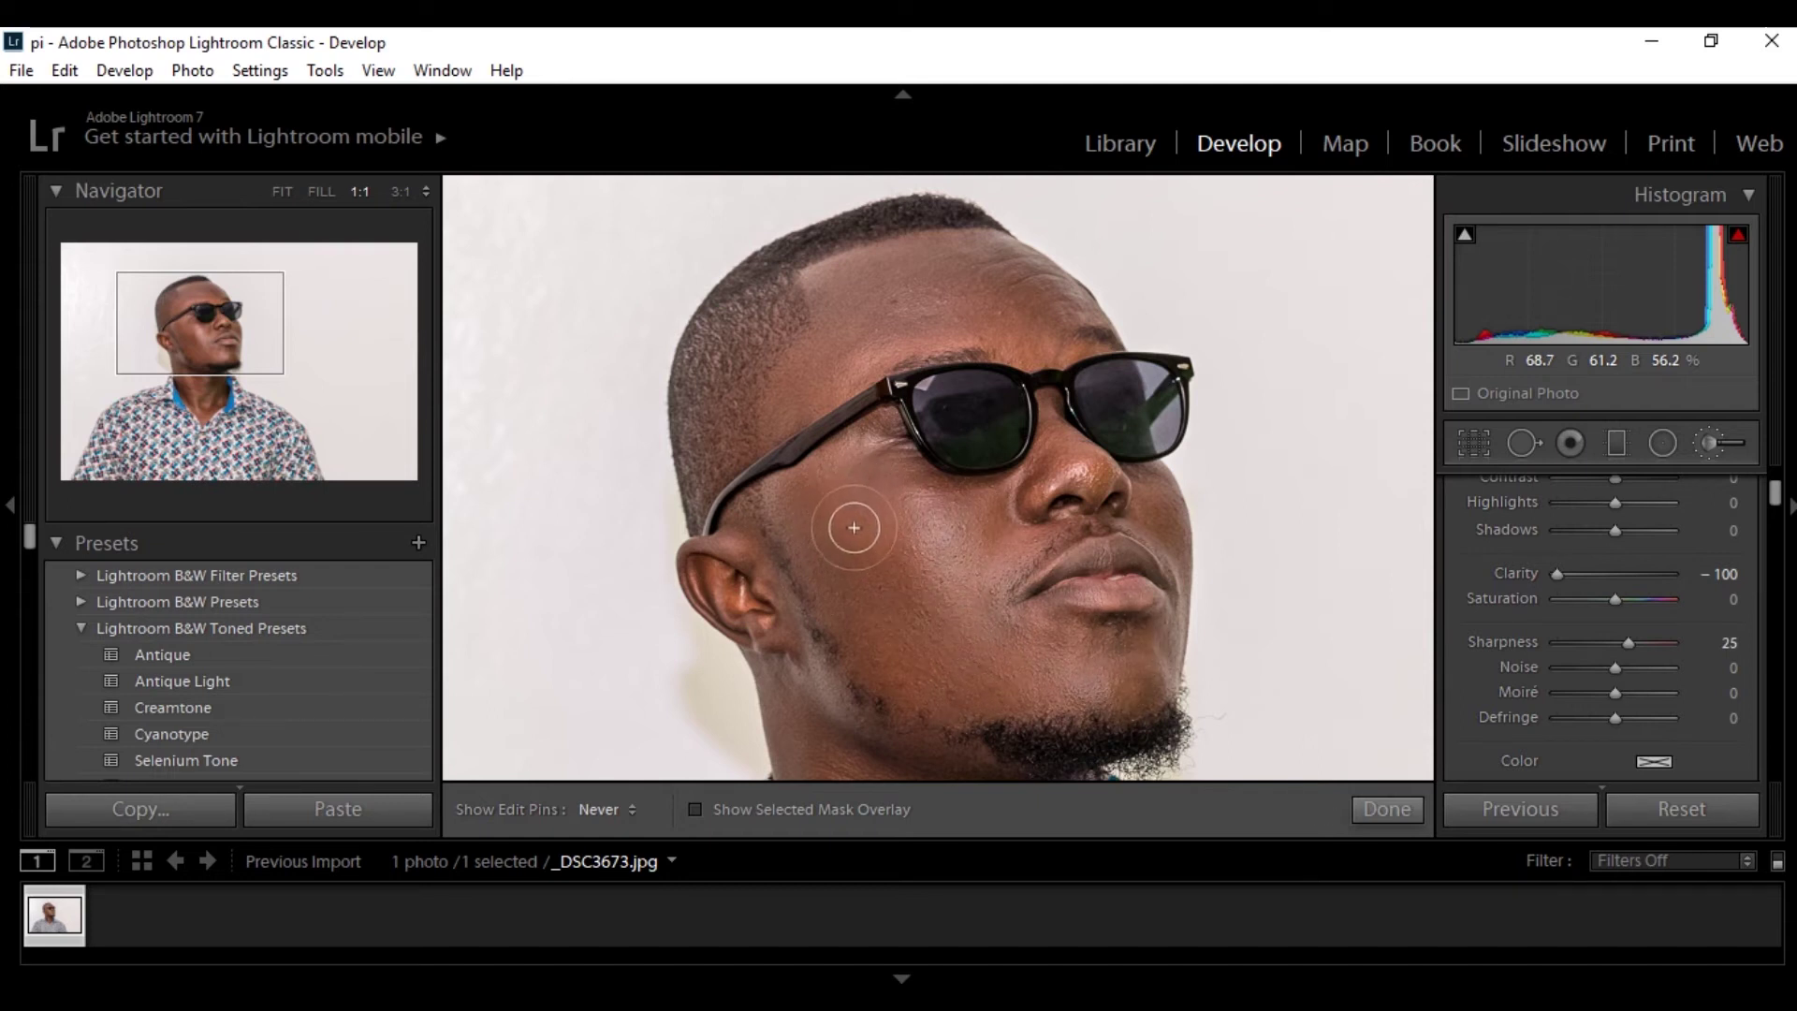
pyautogui.press('h')
pyautogui.press('h')
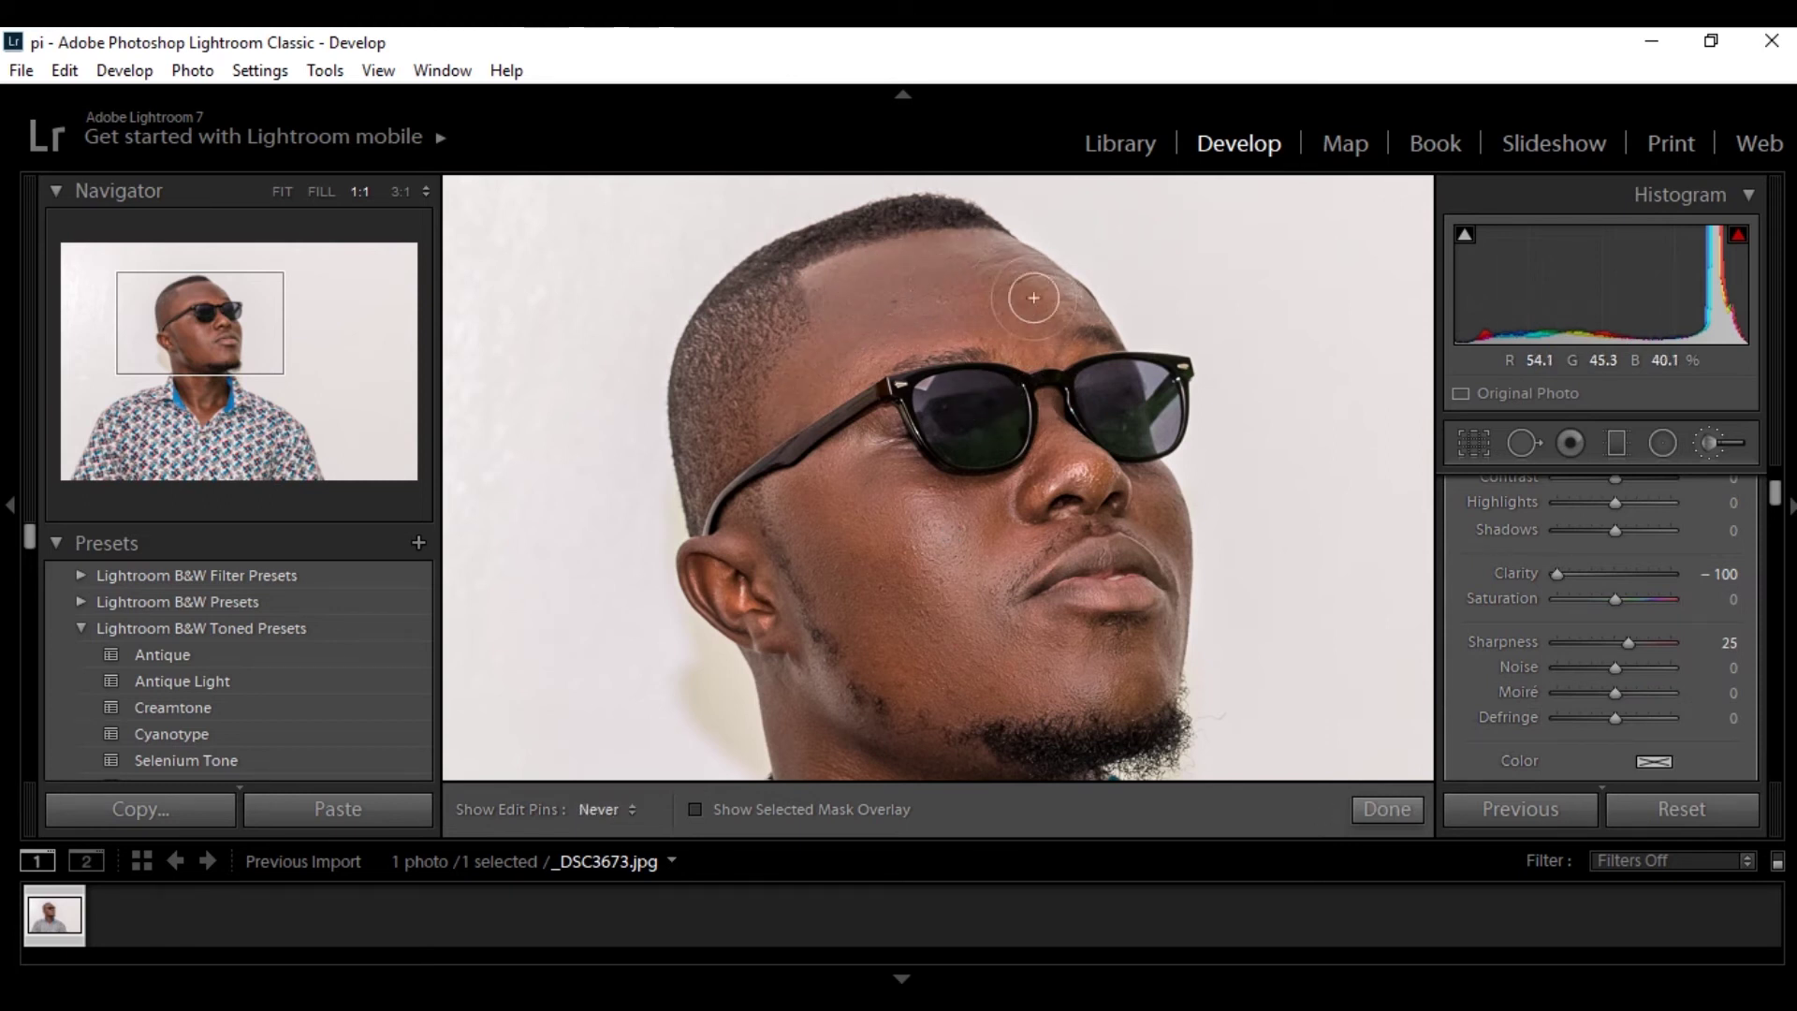
pyautogui.press('h')
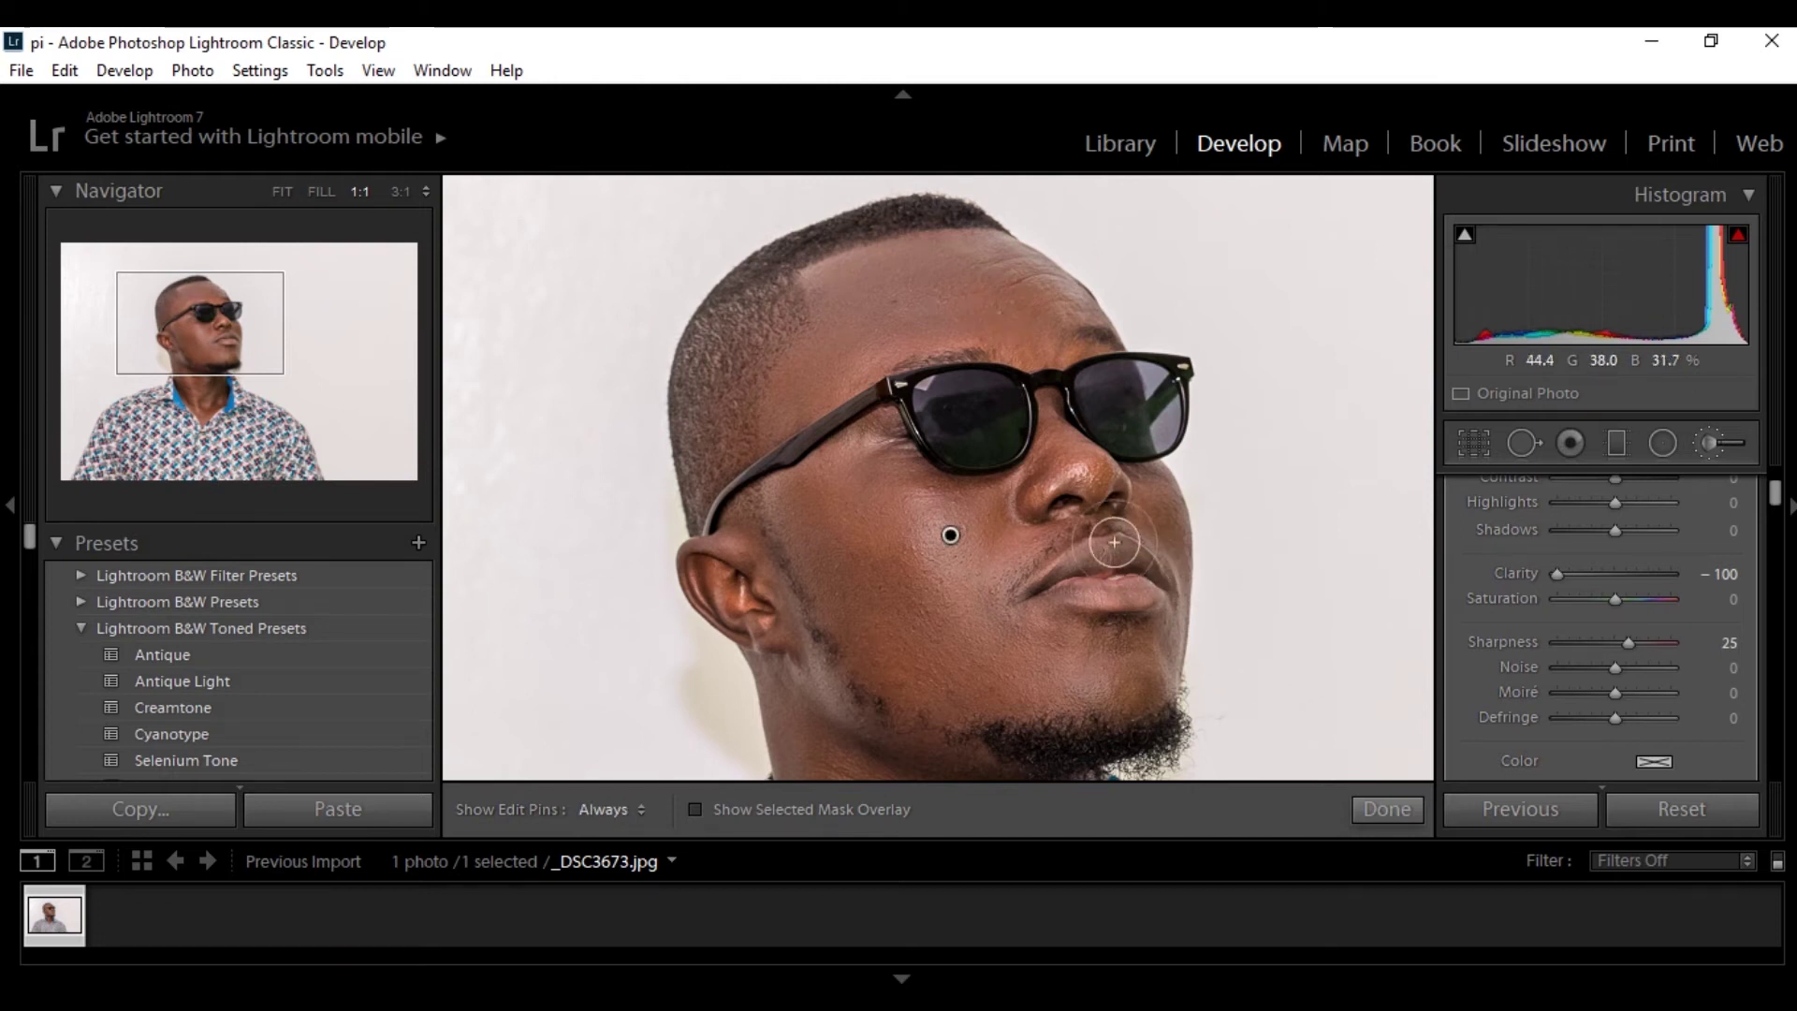
pyautogui.press('h')
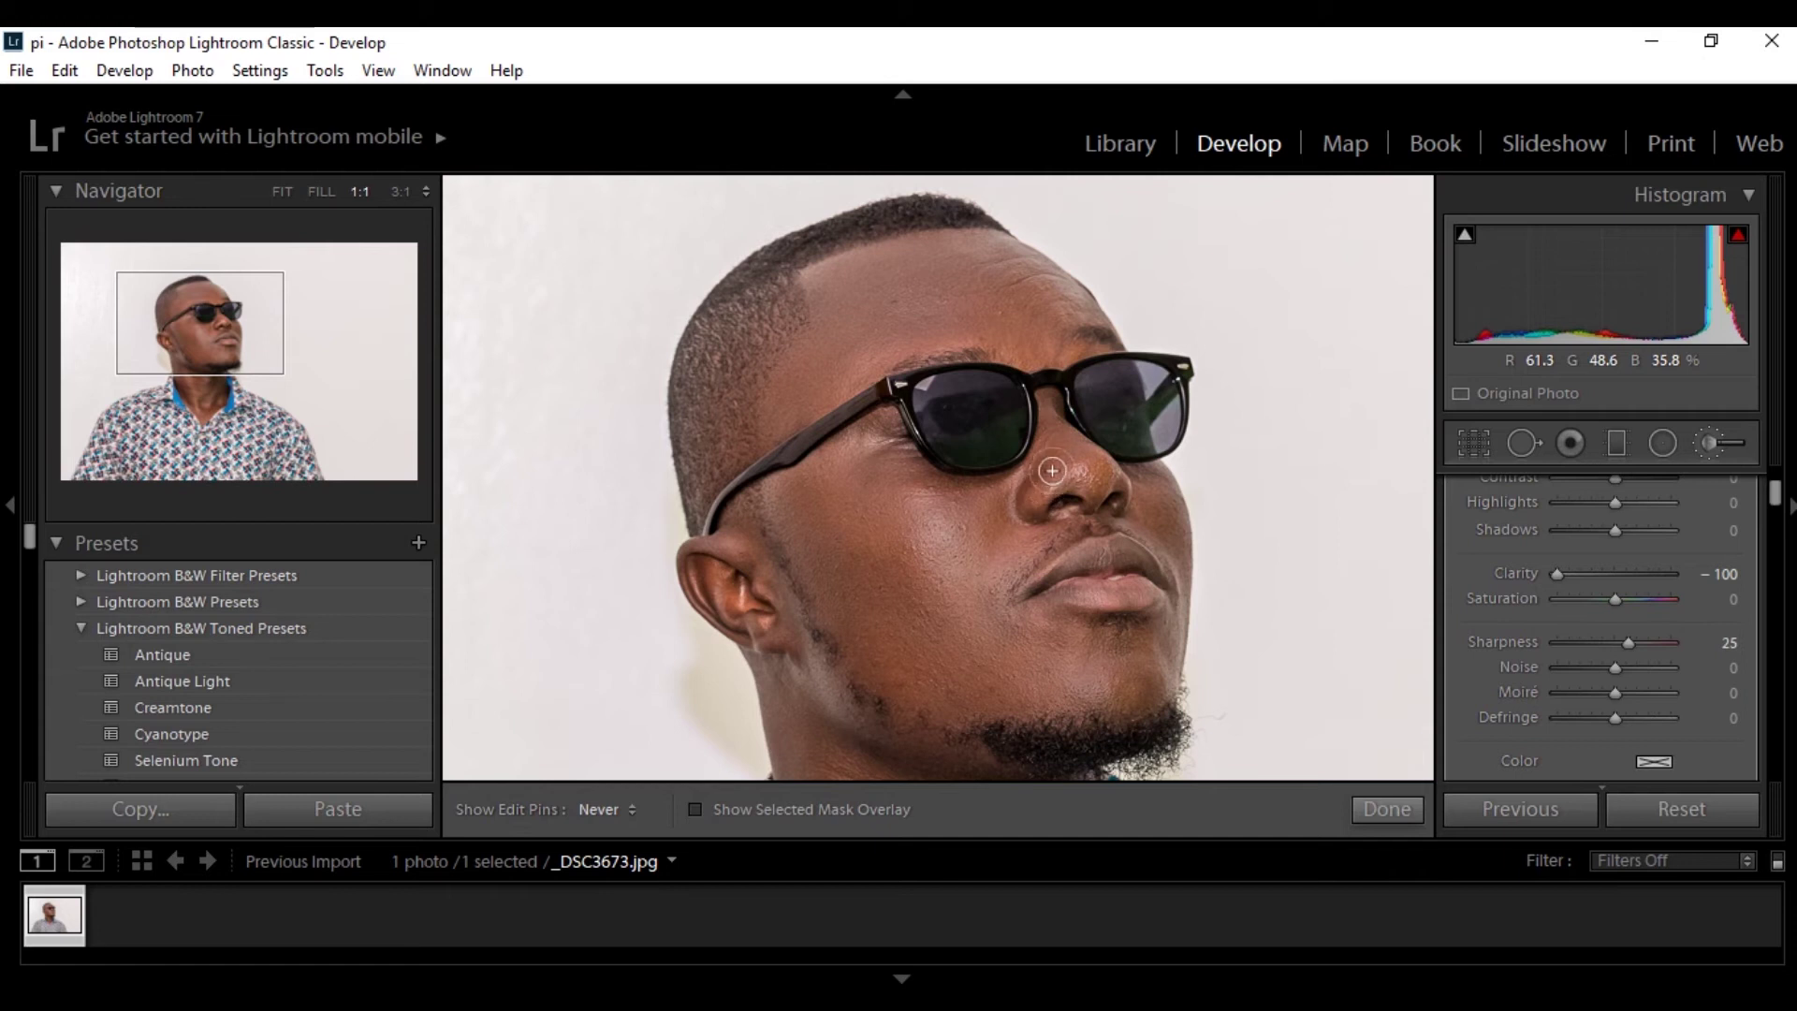
pyautogui.press('h')
pyautogui.press('h')
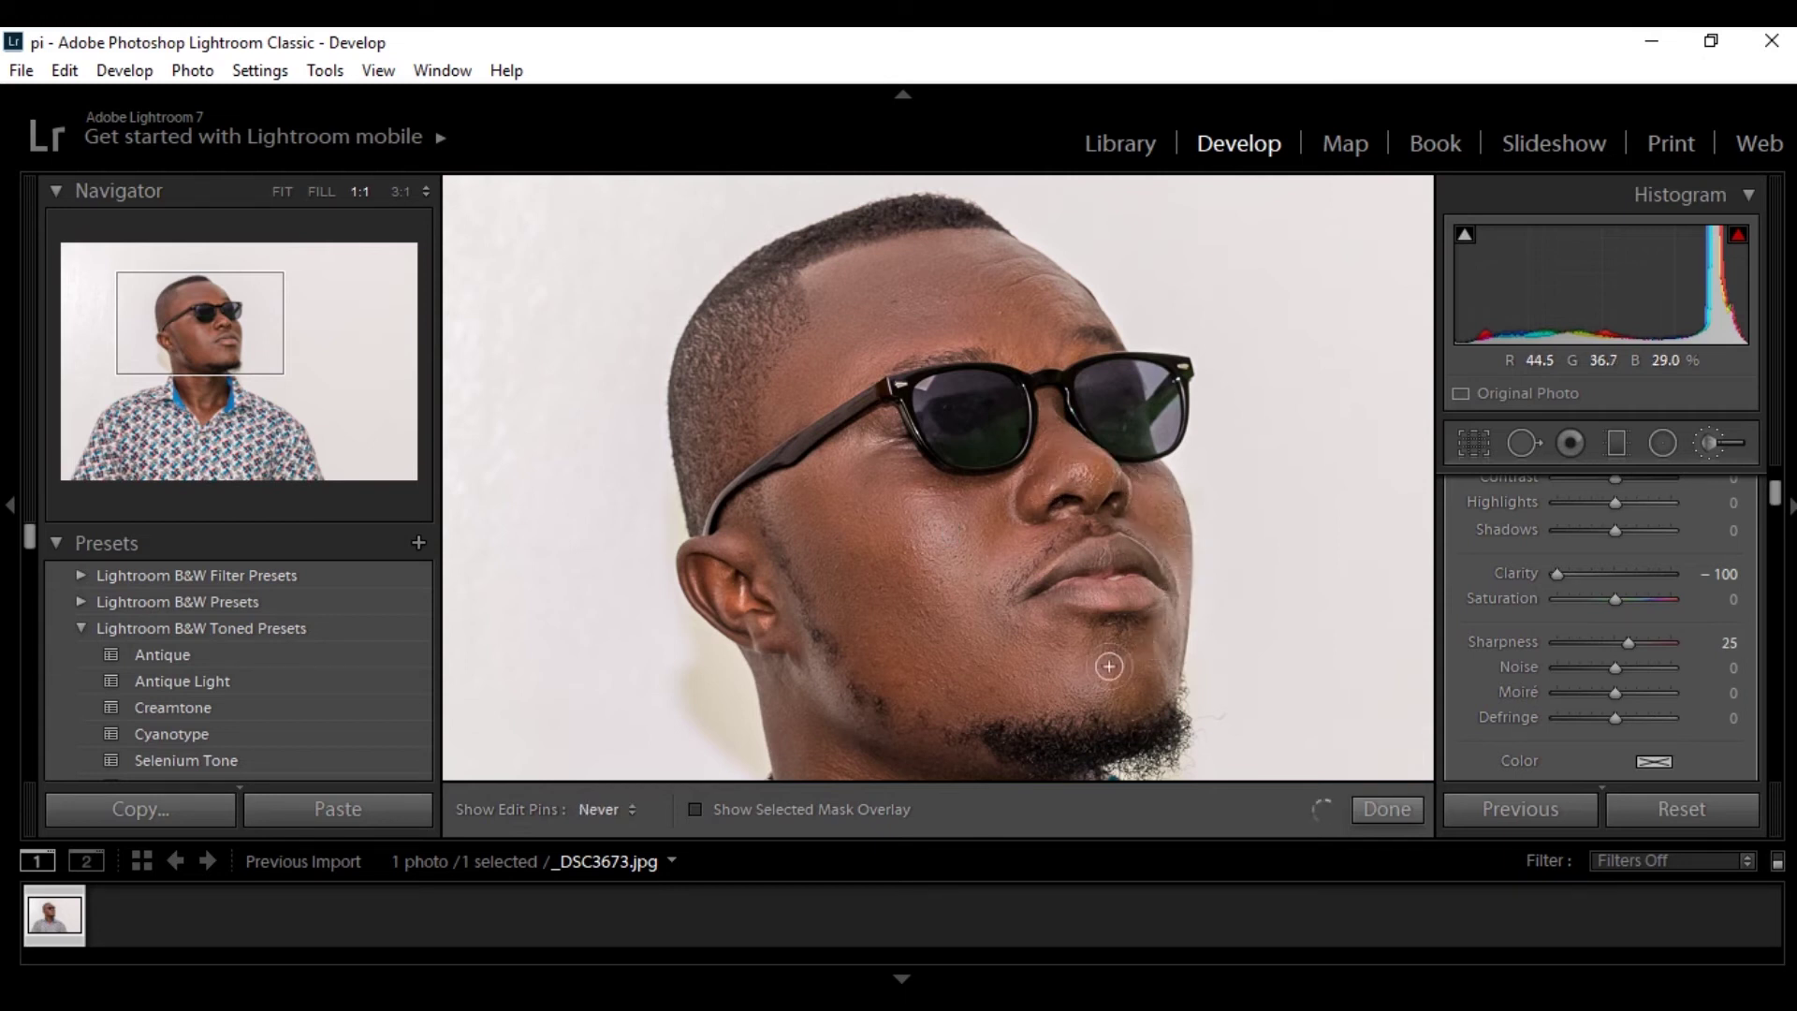
pyautogui.press('h')
# Extend the Soften Skin mask over the jaw and neck, using a larger brush for the neck
pyautogui.moveTo(971, 554); pyautogui.dragTo(975, 357)
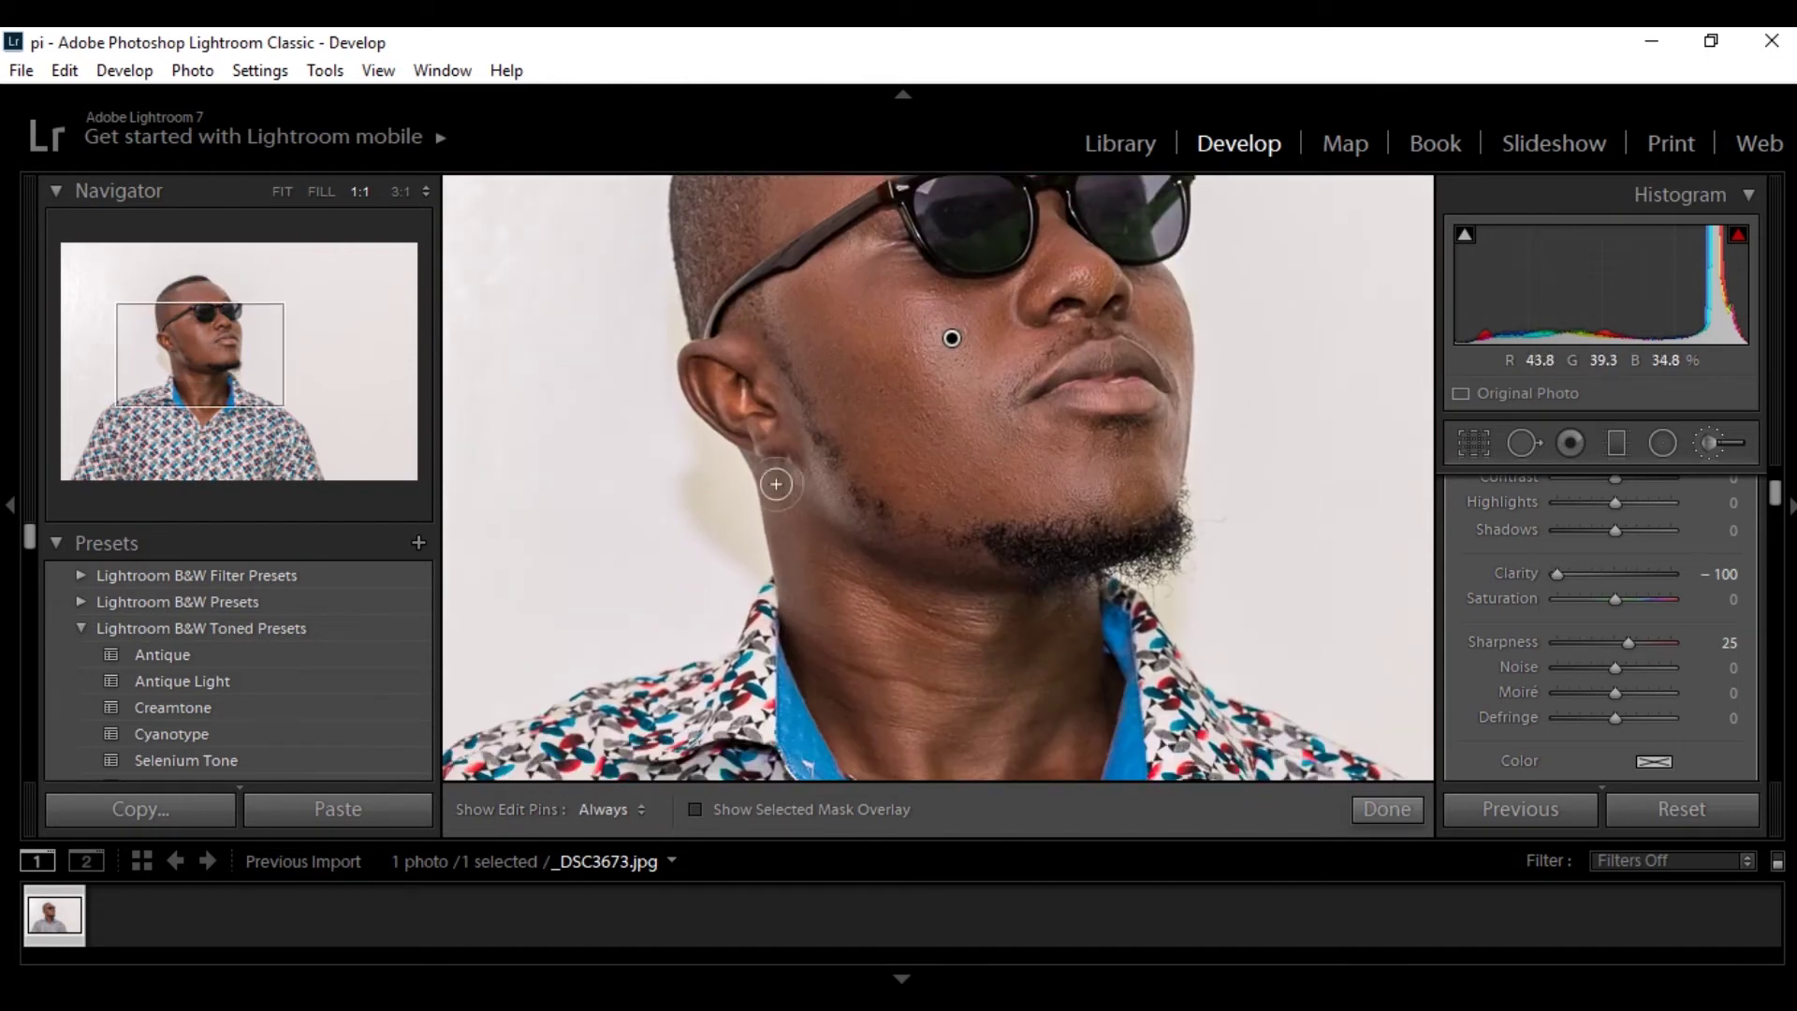
pyautogui.press('h')
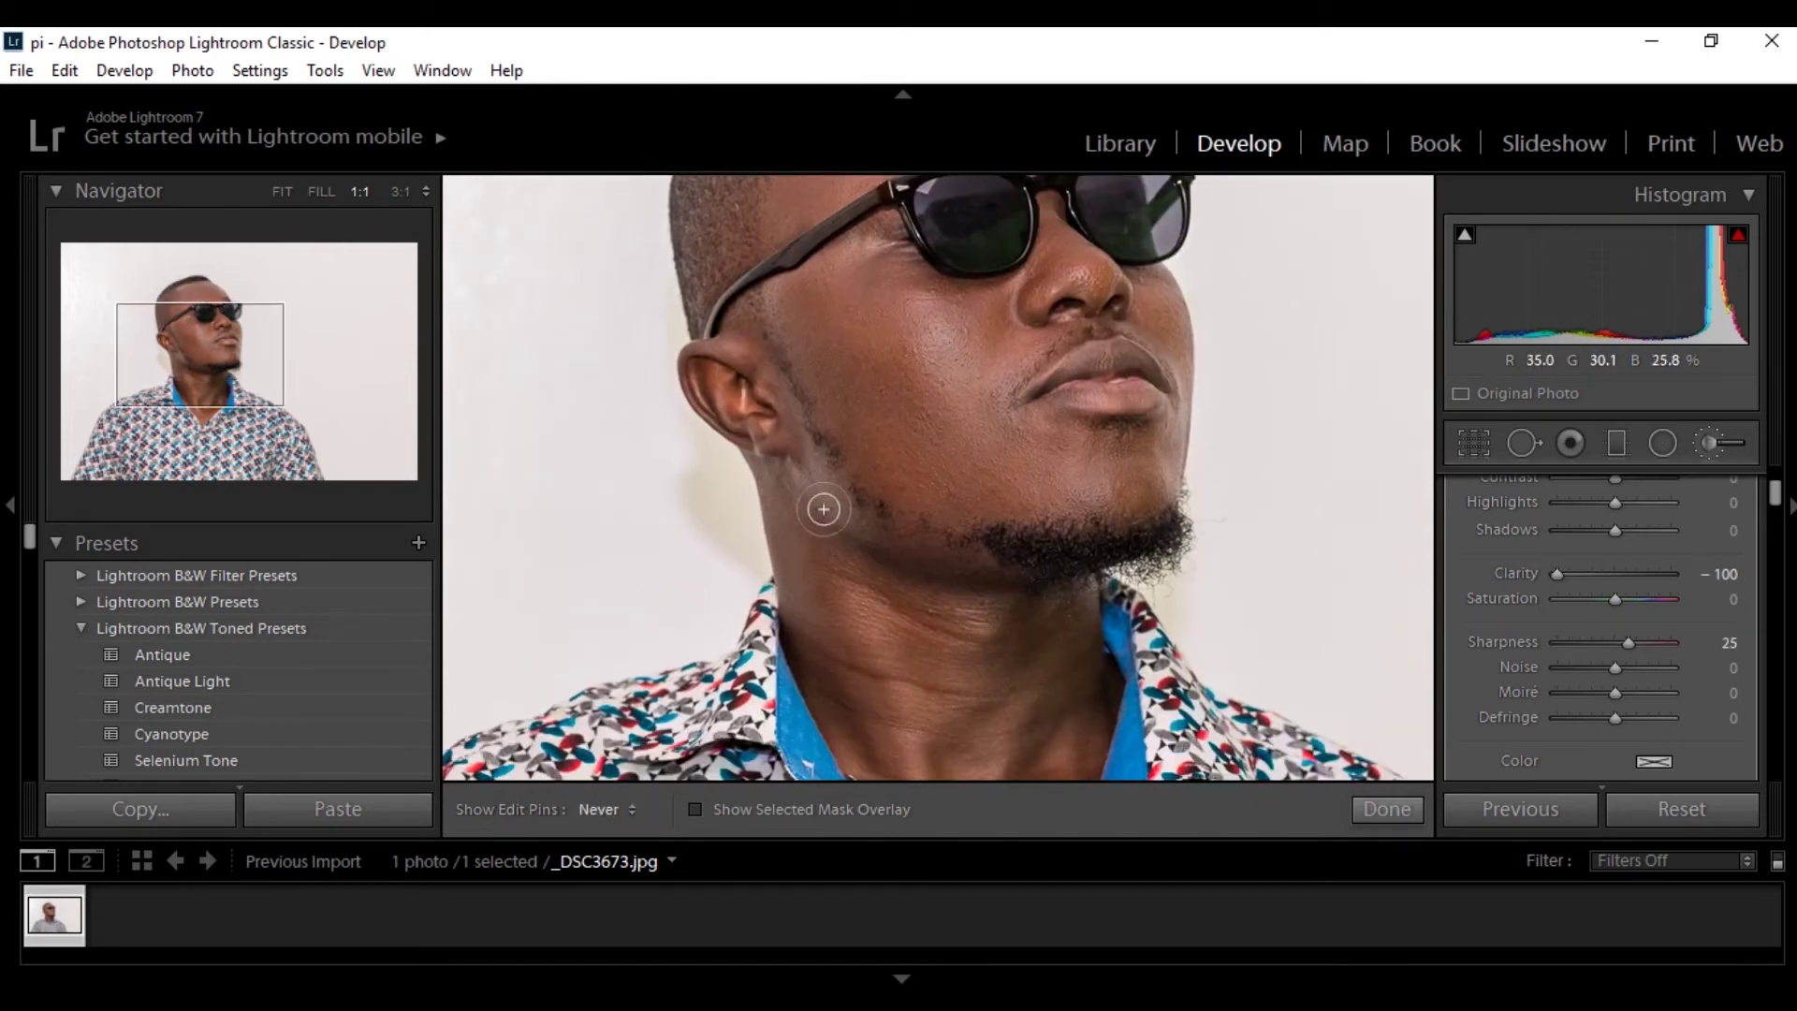
pyautogui.press('h')
pyautogui.press('h')
pyautogui.scroll(4, 914, 630)
pyautogui.press('h')
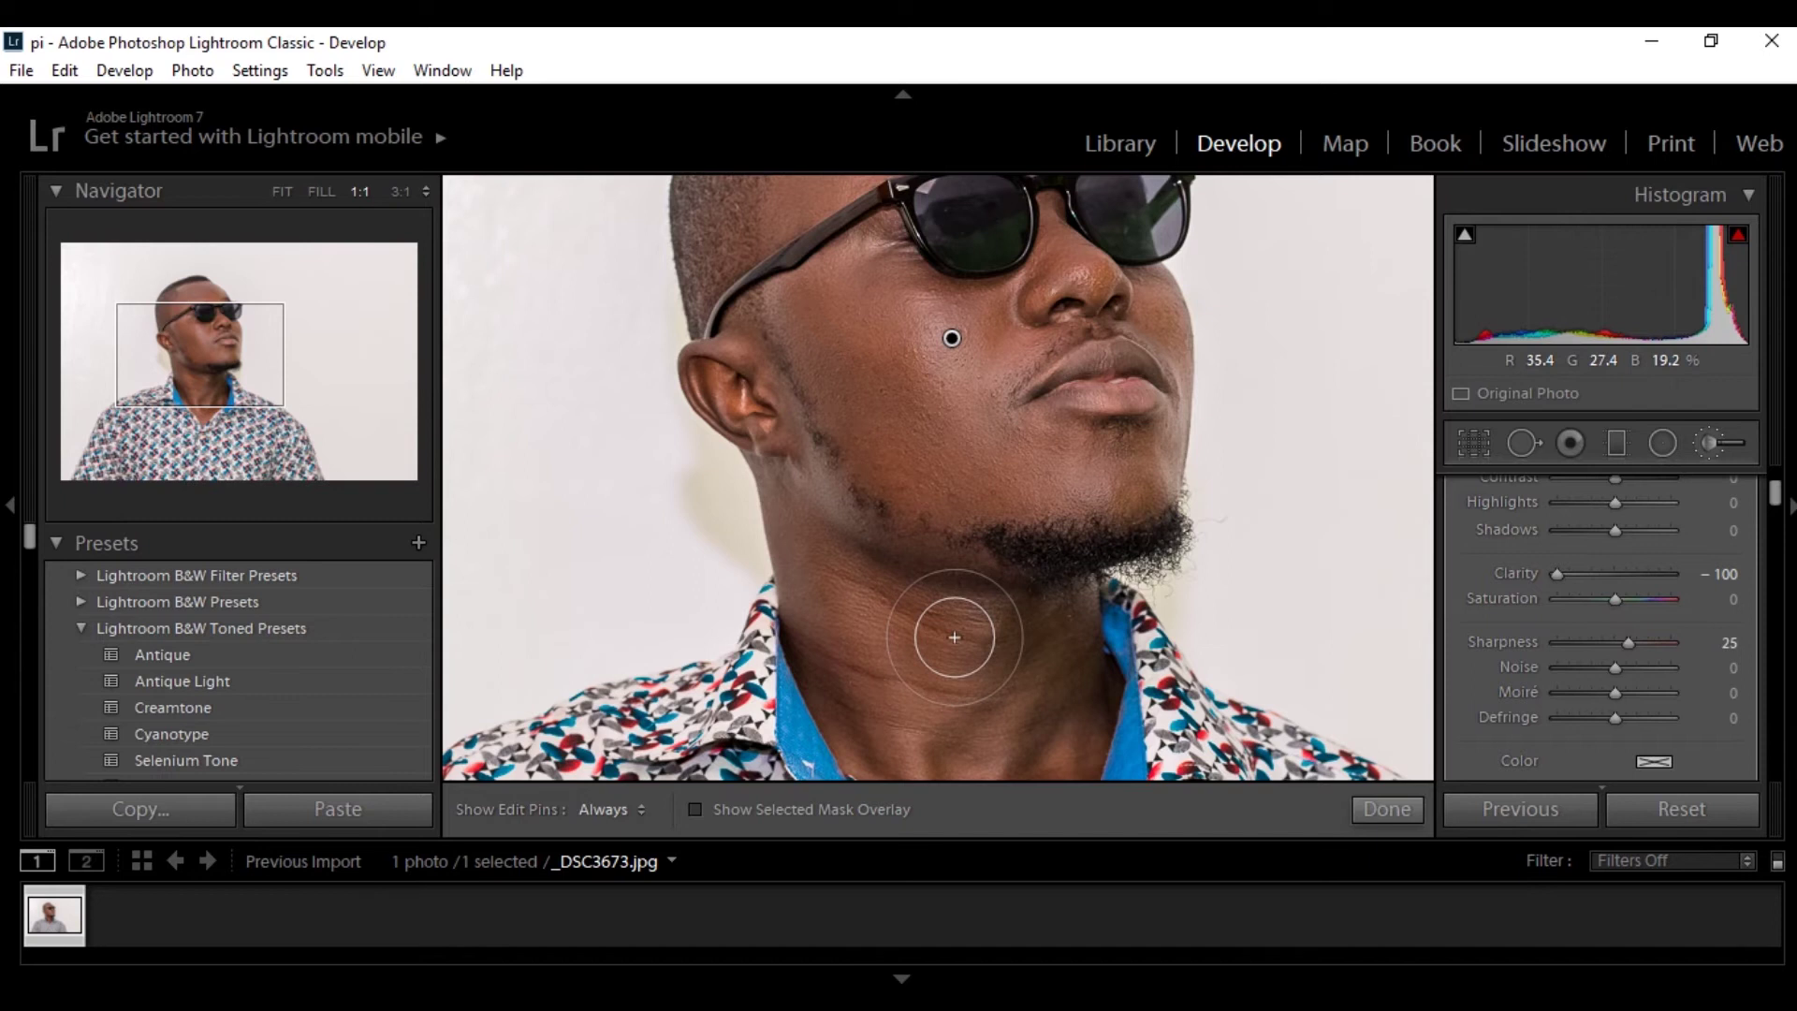
pyautogui.press('z')
pyautogui.press('h')
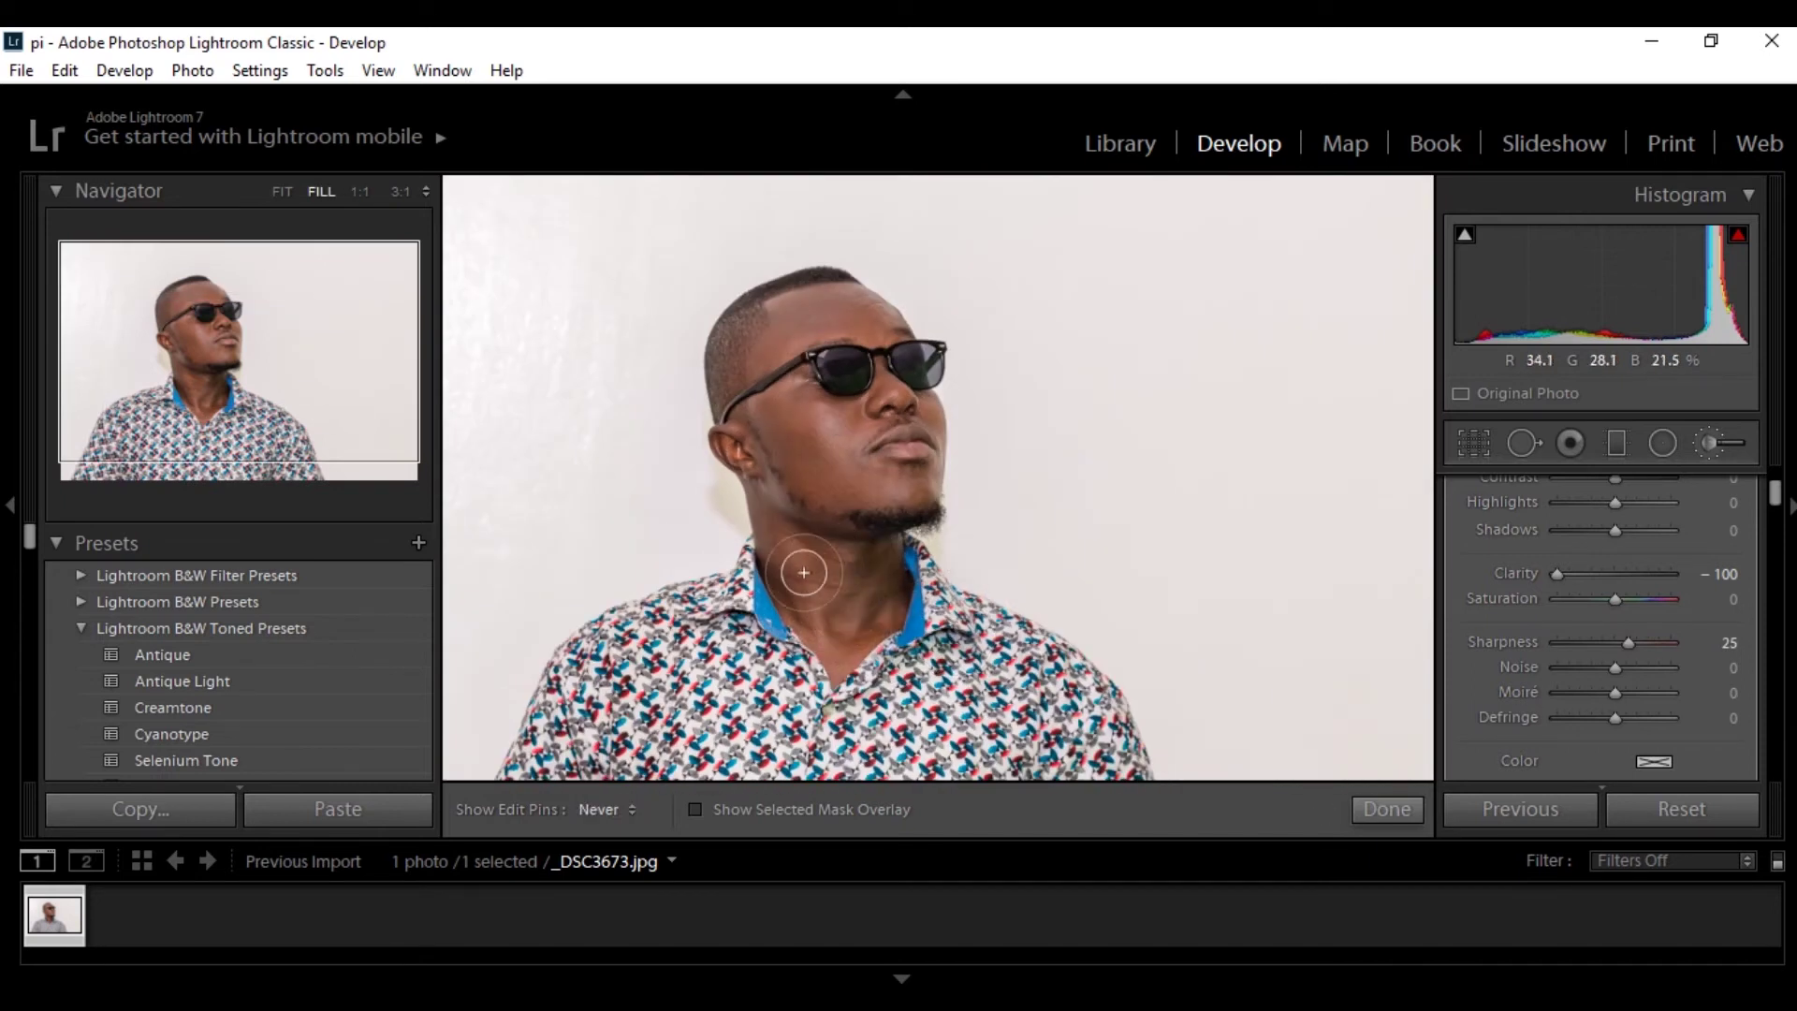
pyautogui.press('h')
pyautogui.press('z')
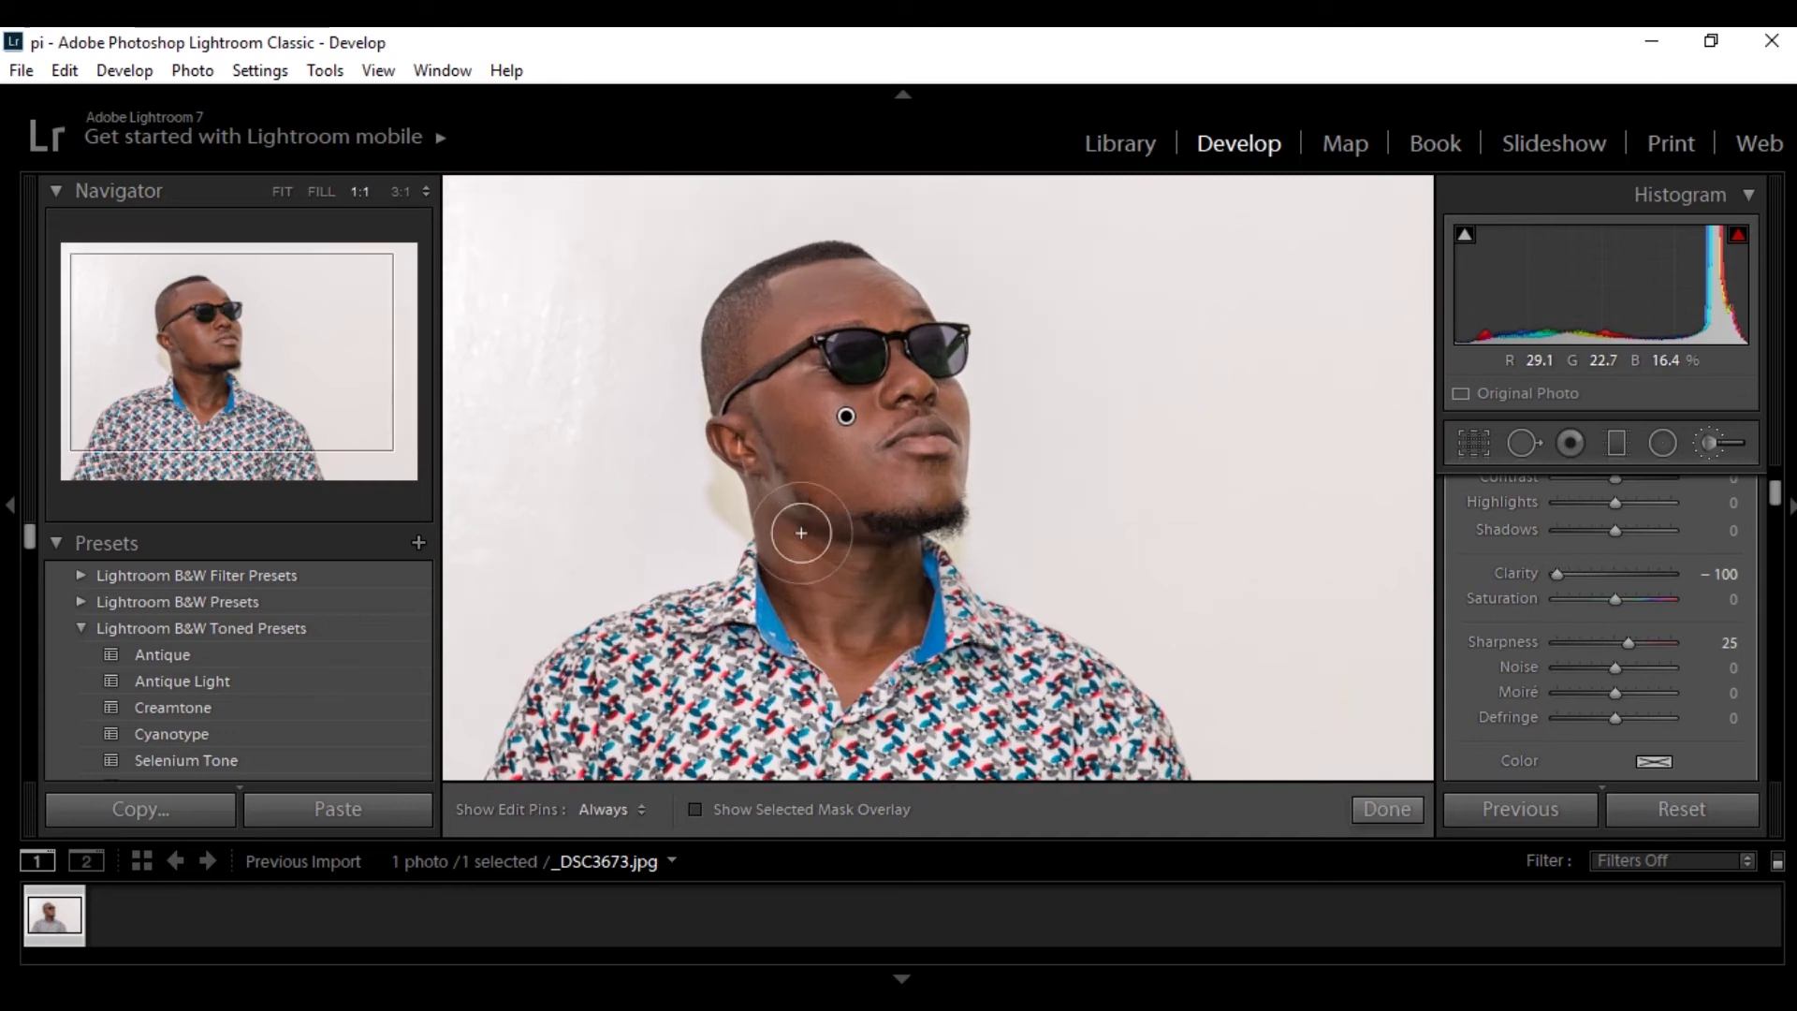
# Set the painted skin mask's Clarity to -75 and Sharpness to 38
pyautogui.moveTo(834, 503)
pyautogui.mouseDown()
pyautogui.moveTo(821, 530)
pyautogui.moveTo(774, 534)
pyautogui.moveTo(750, 609)
pyautogui.mouseUp()
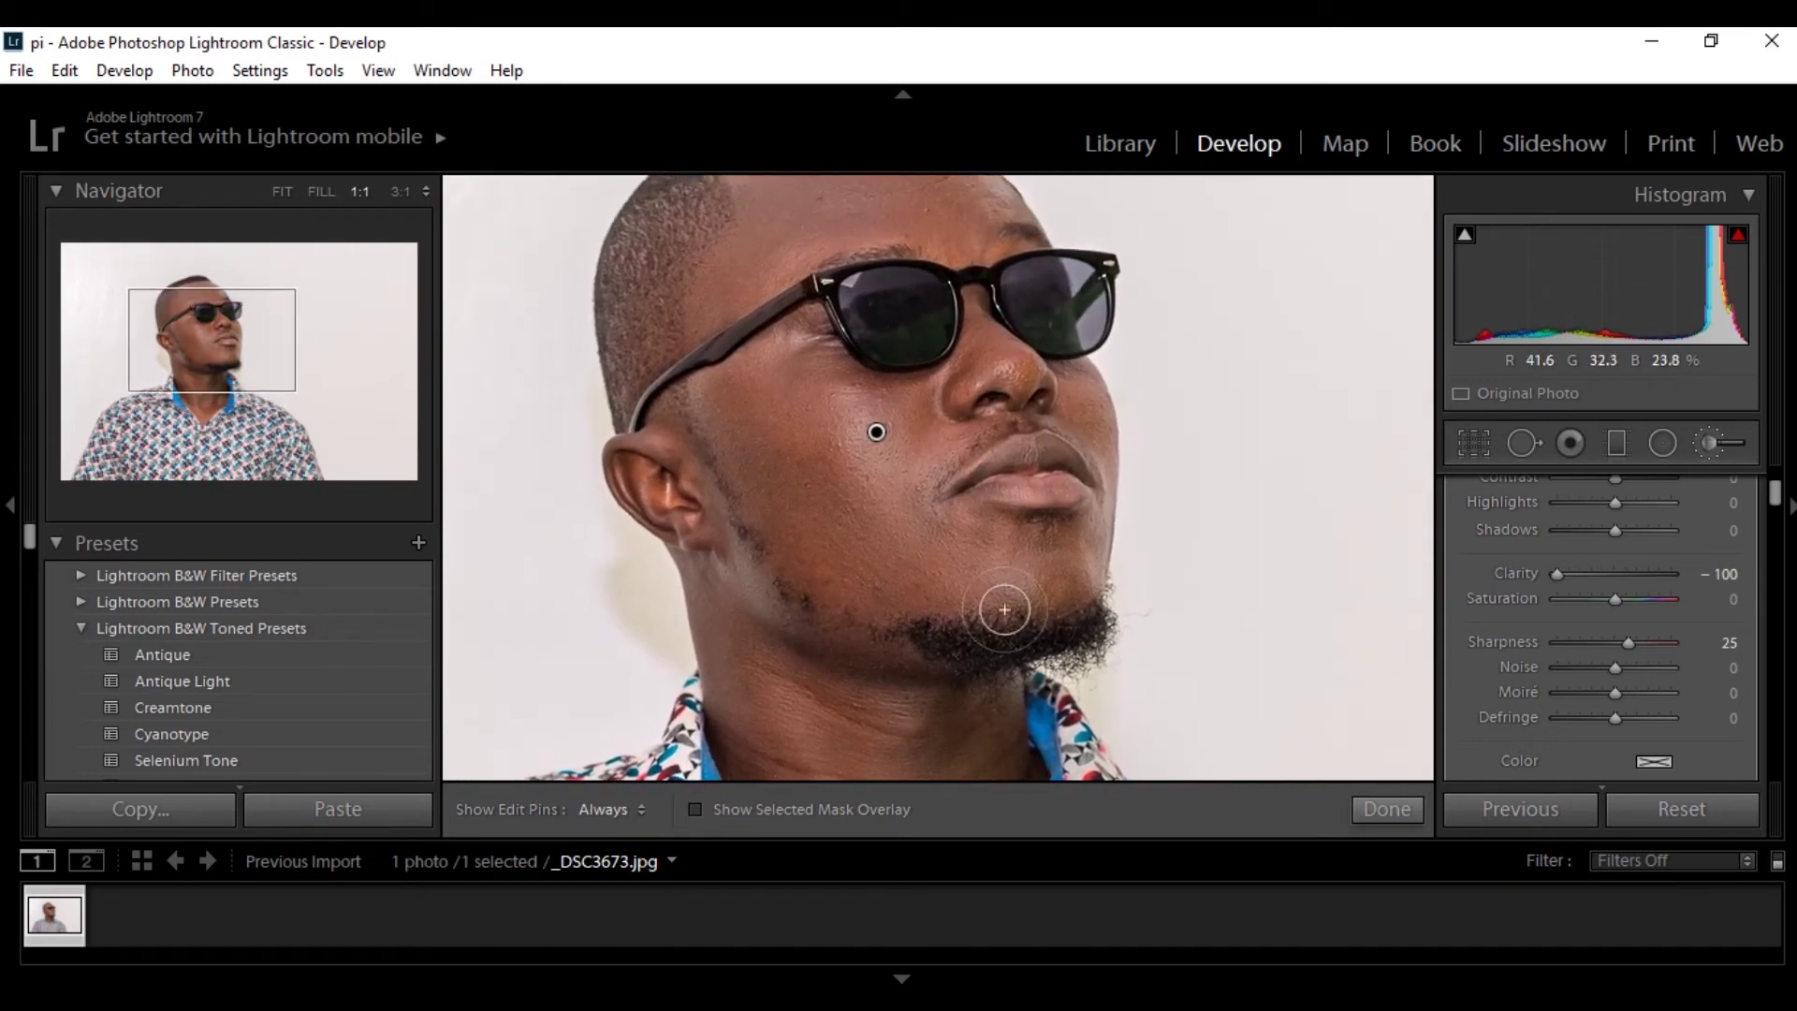
pyautogui.moveTo(1553, 575)
pyautogui.mouseDown()
pyautogui.moveTo(1586, 570)
pyautogui.moveTo(1568, 584)
pyautogui.mouseUp()
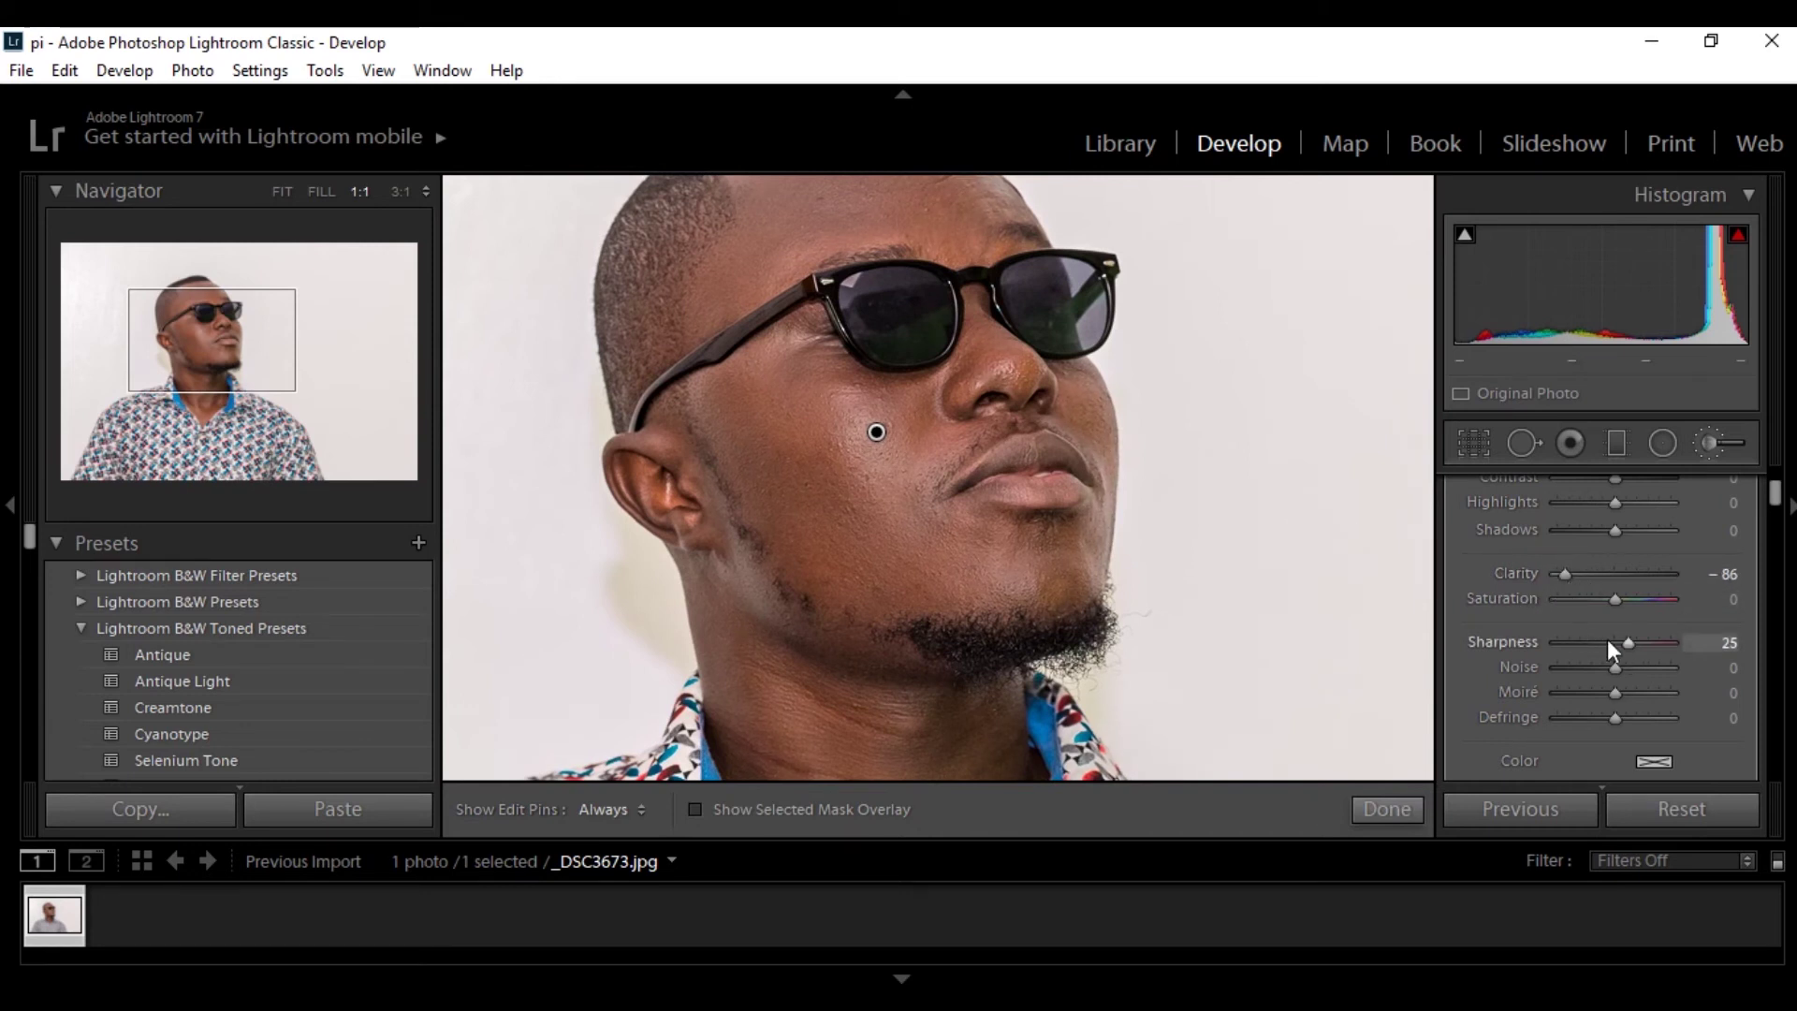
pyautogui.moveTo(1625, 642); pyautogui.dragTo(1666, 635)
pyautogui.moveTo(1664, 636); pyautogui.dragTo(1633, 639)
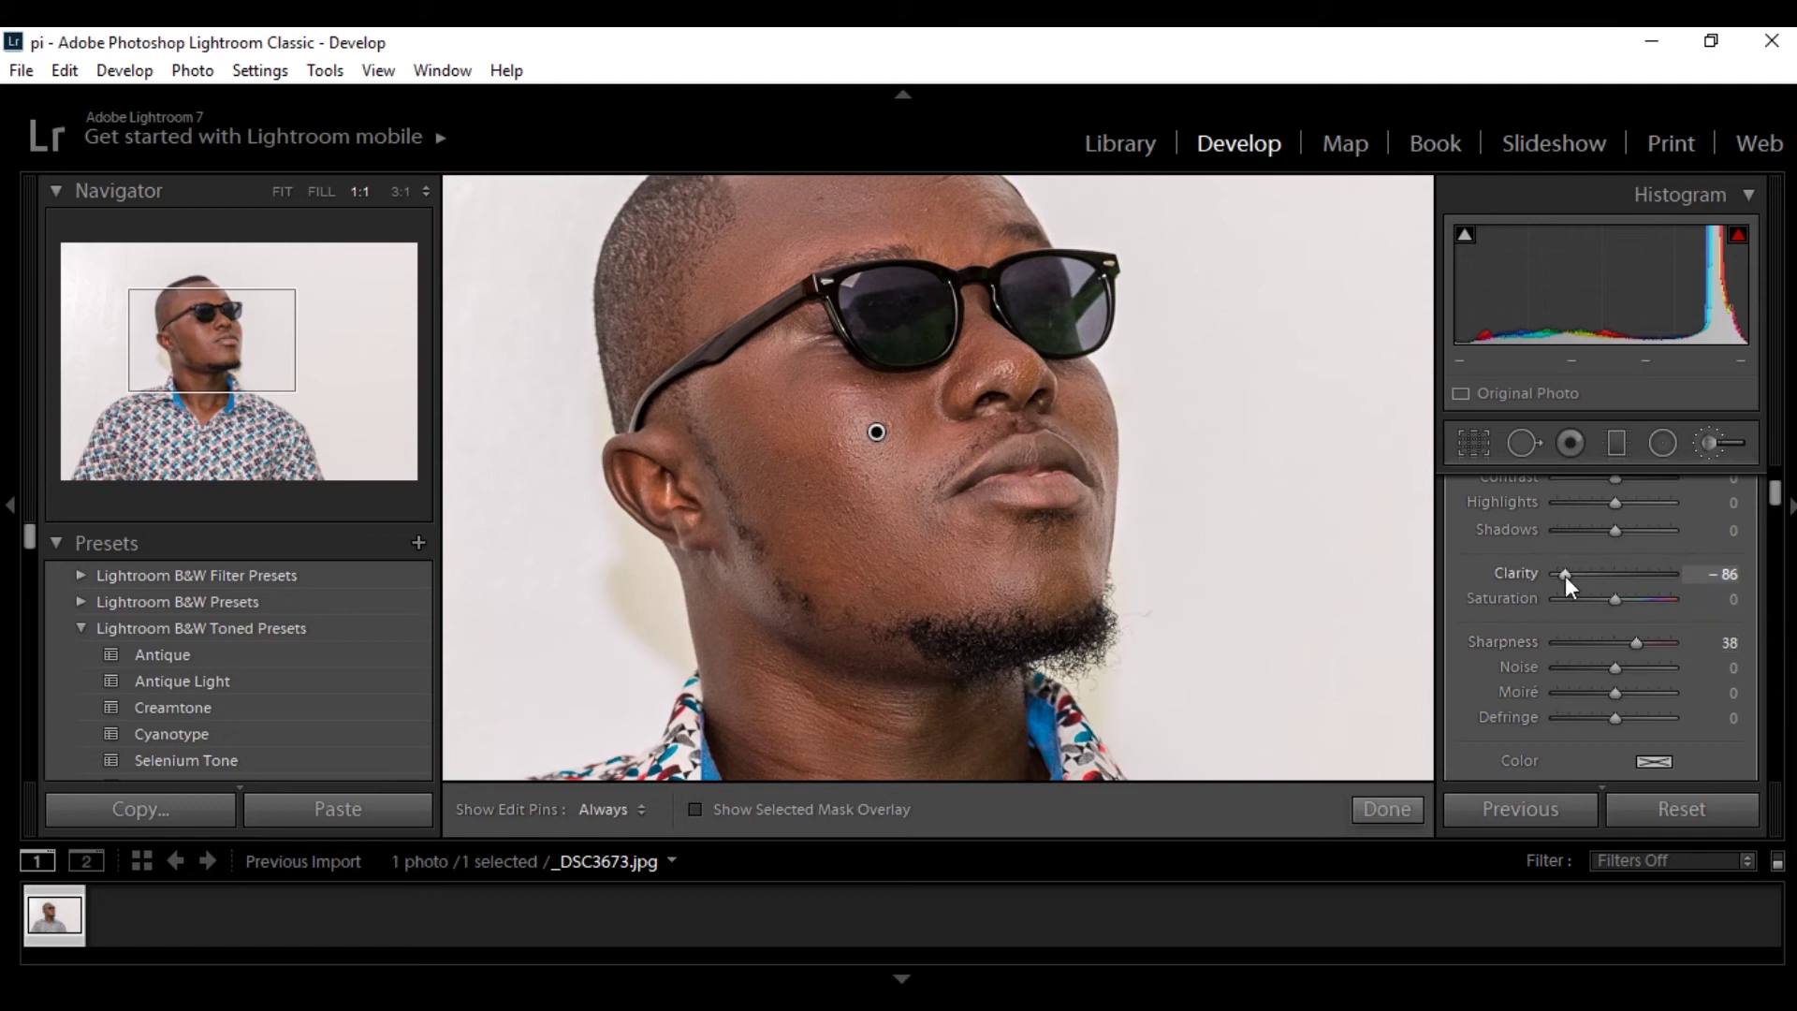
pyautogui.moveTo(1565, 575); pyautogui.dragTo(1570, 574)
# Start a second Adjustment Brush mask with the Soften Skin effect and paint it over the forehead, nose, cheek and chin
pyautogui.moveTo(702, 522); pyautogui.dragTo(721, 681)
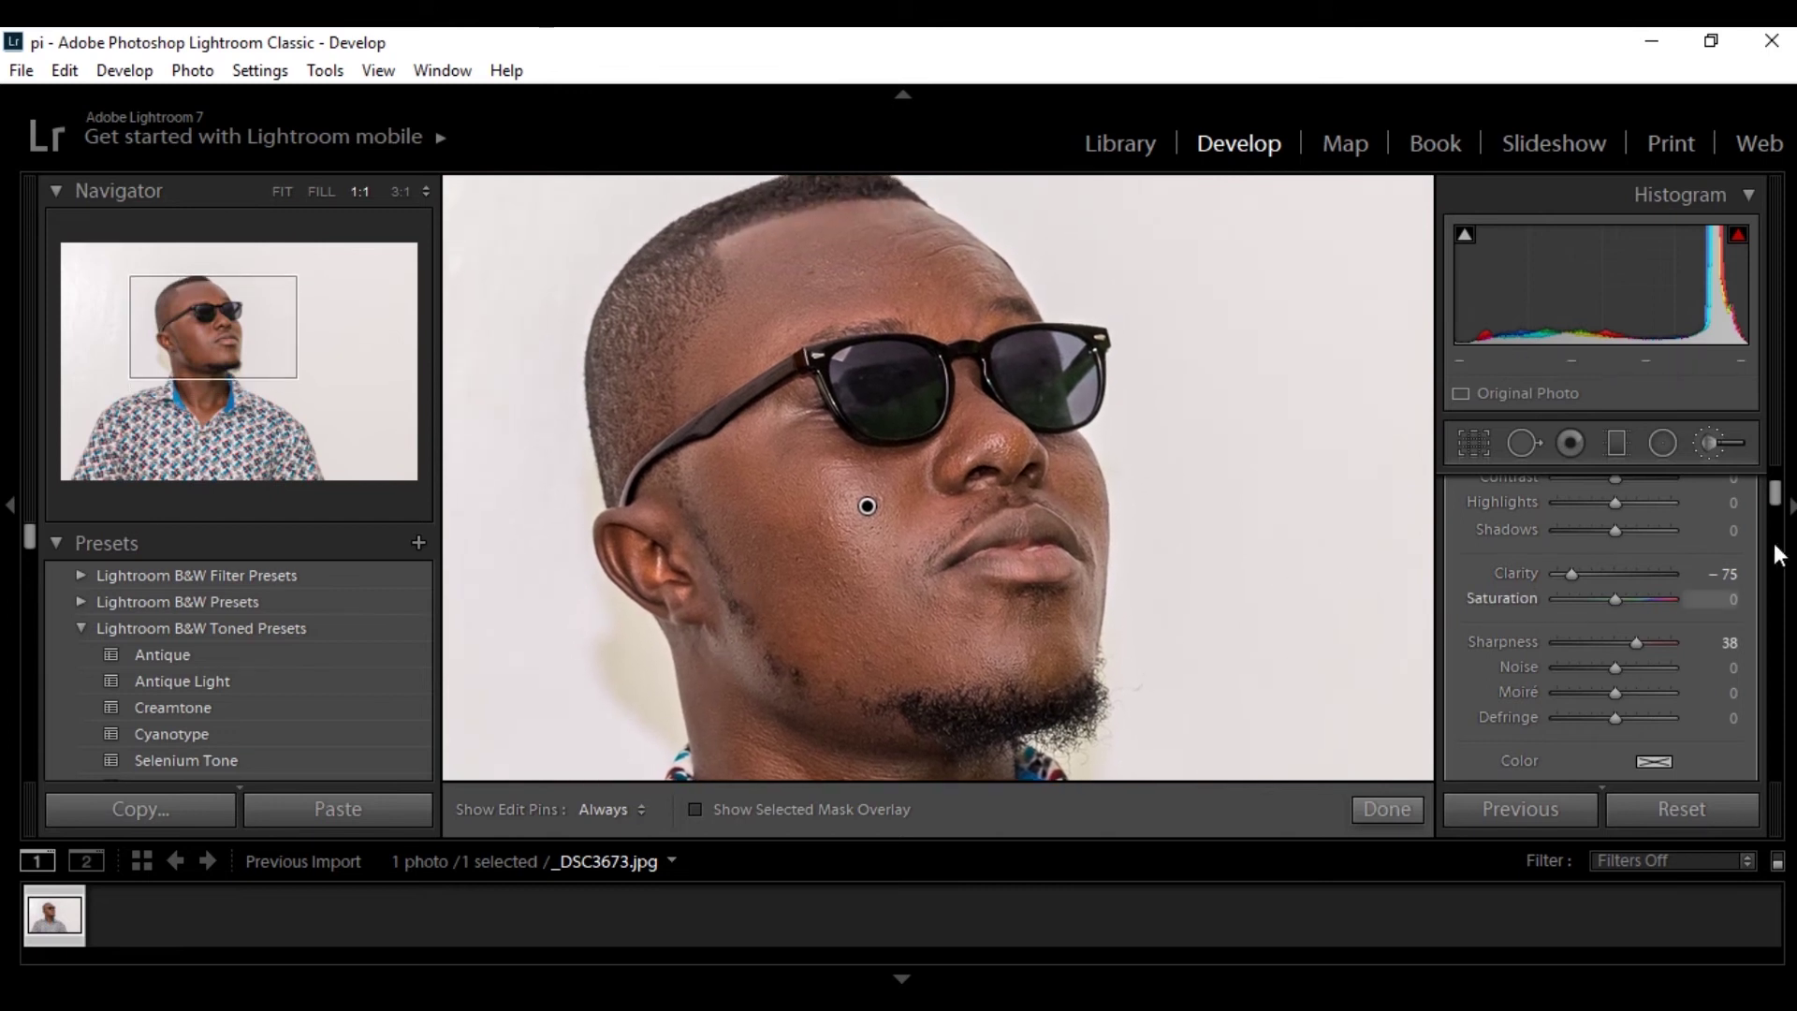
pyautogui.click(1710, 441)
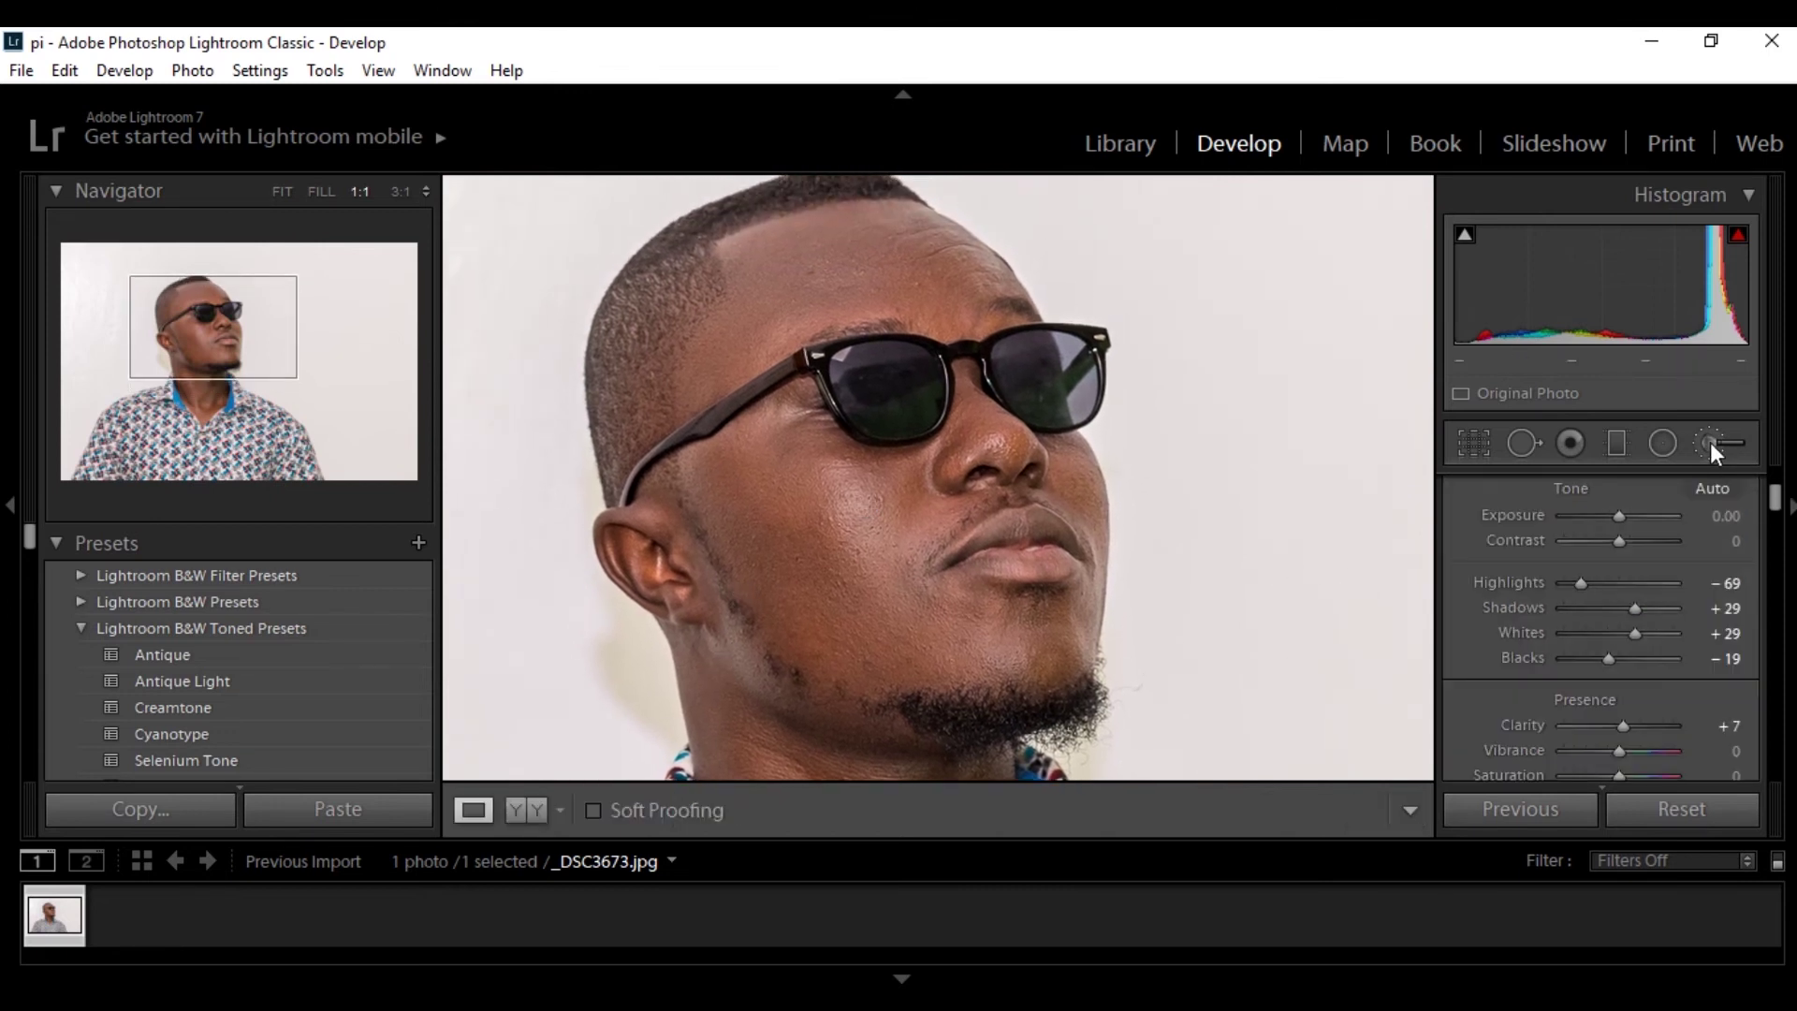
pyautogui.click(1709, 442)
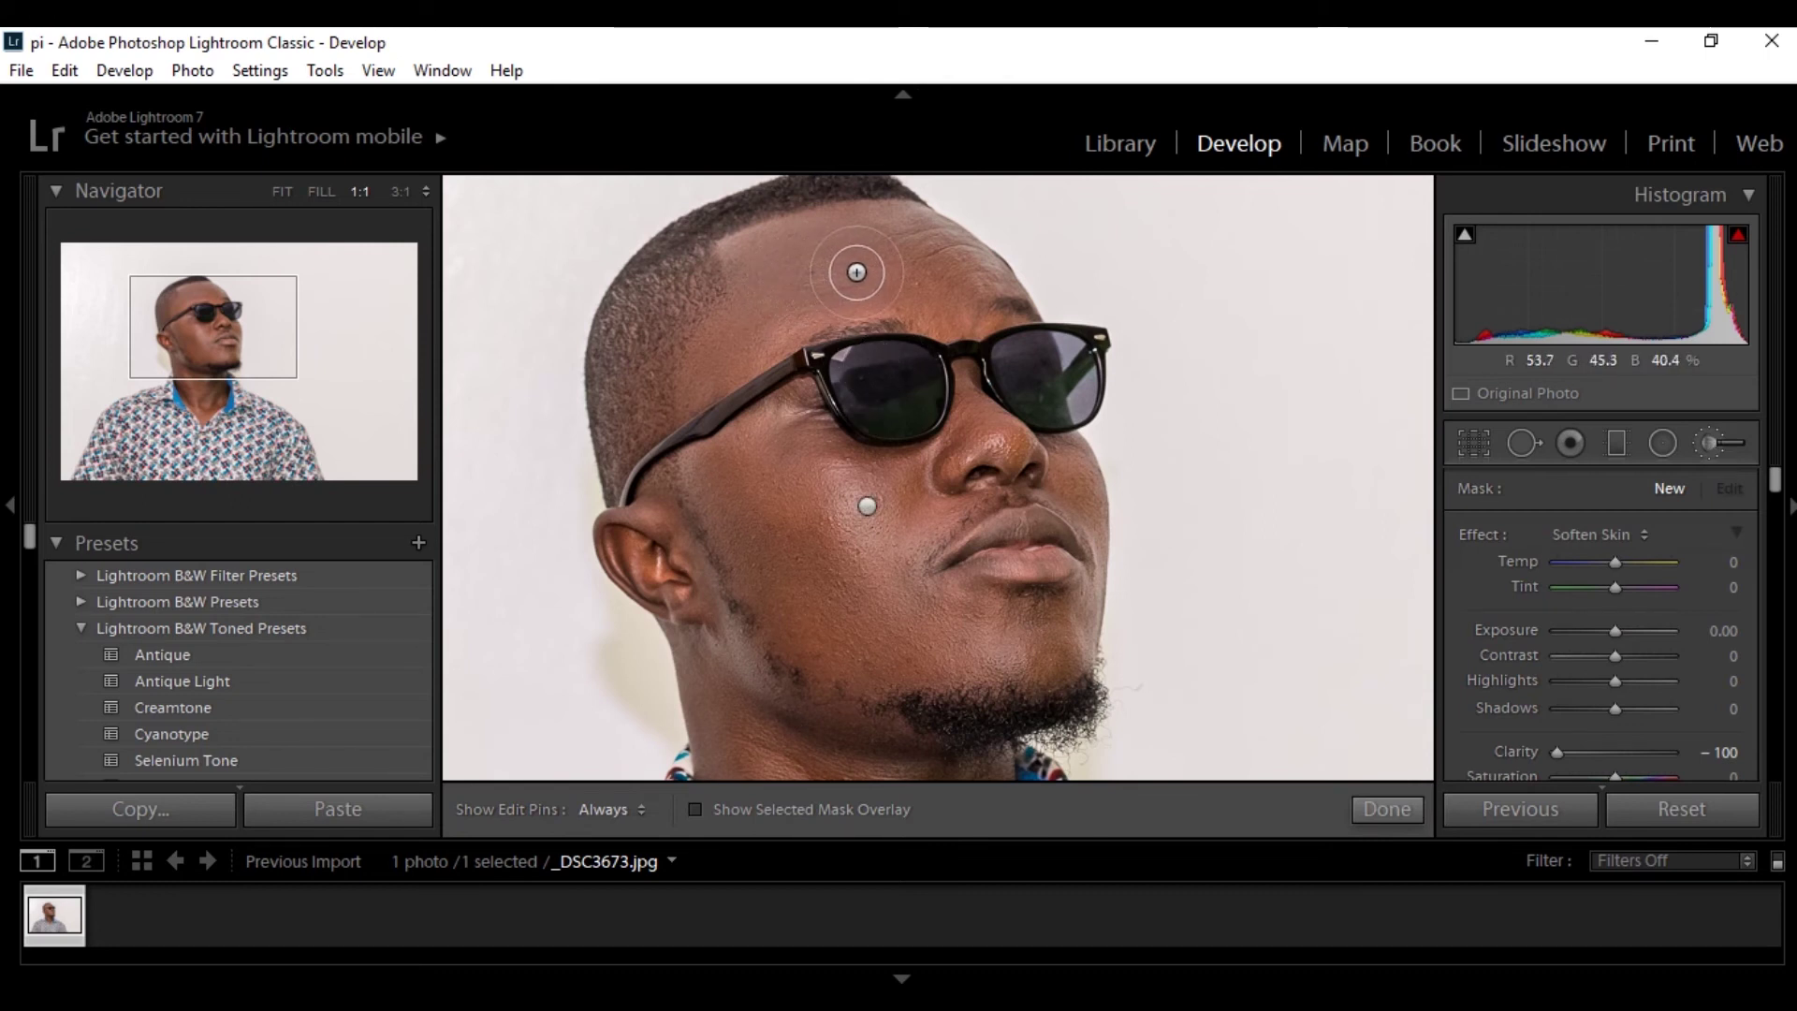
pyautogui.press('h')
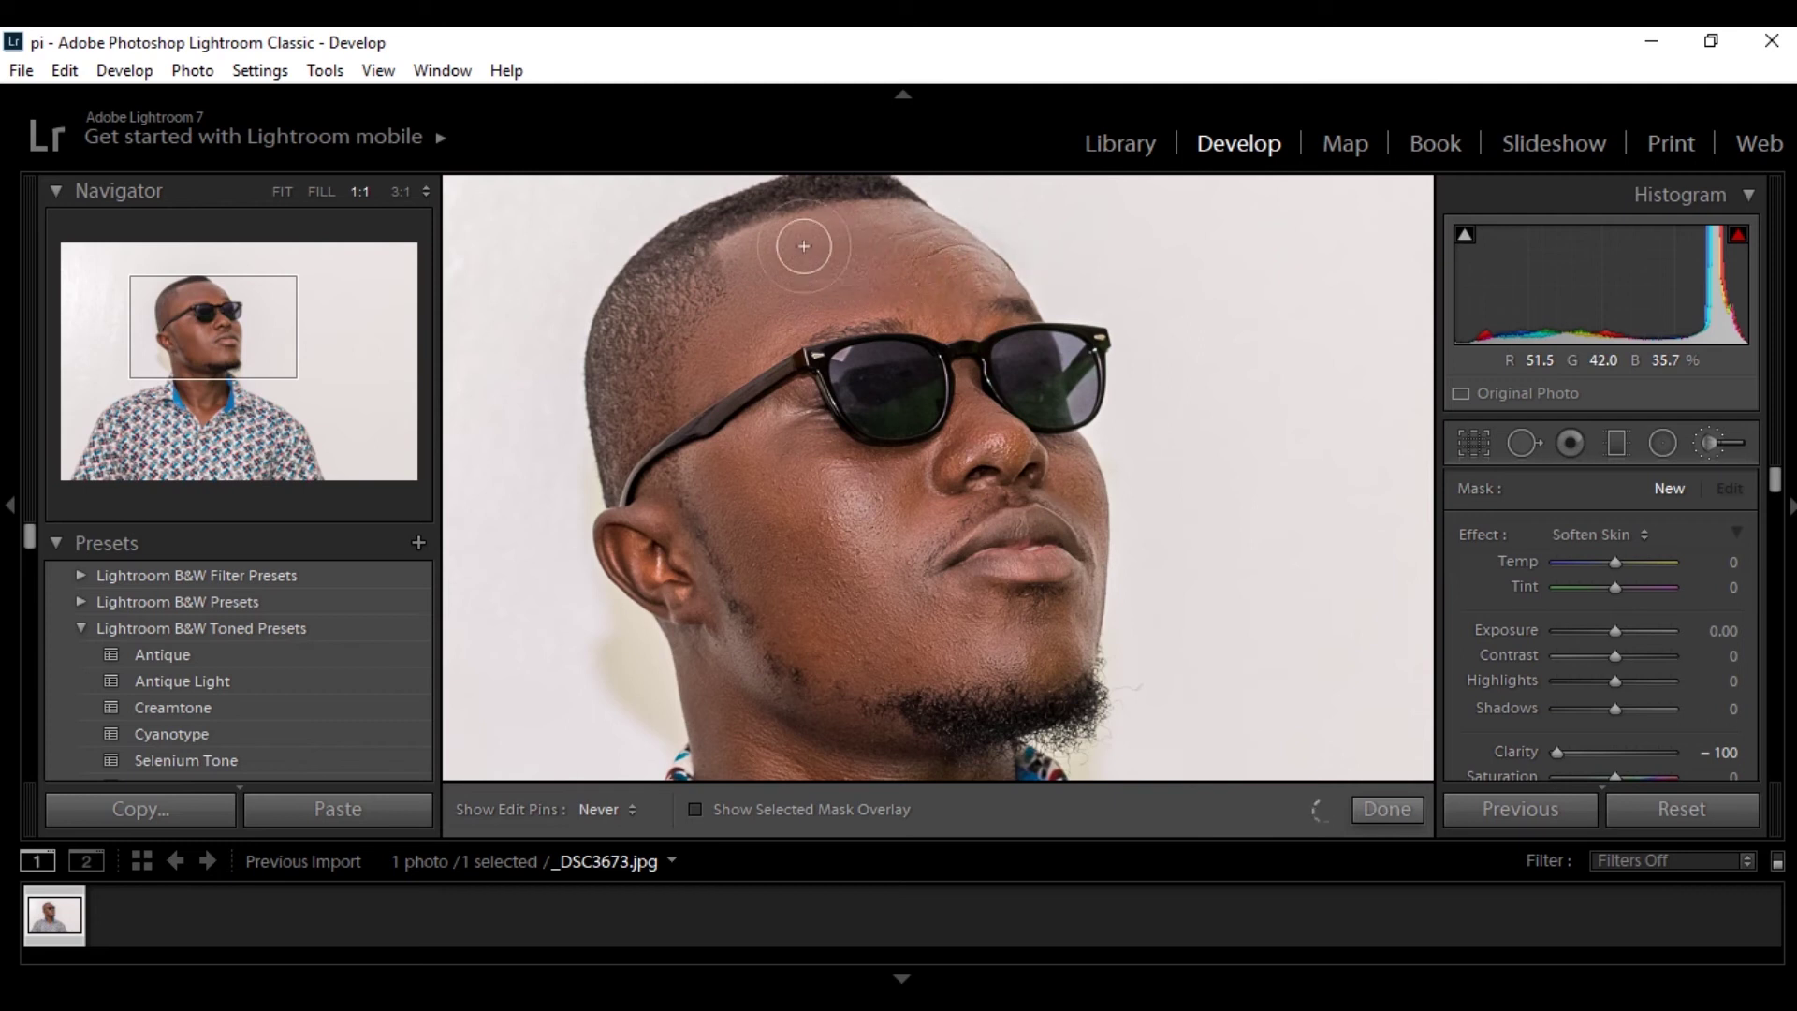
pyautogui.moveTo(702, 416)
pyautogui.mouseDown()
pyautogui.moveTo(784, 455)
pyautogui.moveTo(786, 589)
pyautogui.moveTo(856, 439)
pyautogui.mouseUp()
pyautogui.press('h')
pyautogui.press('h')
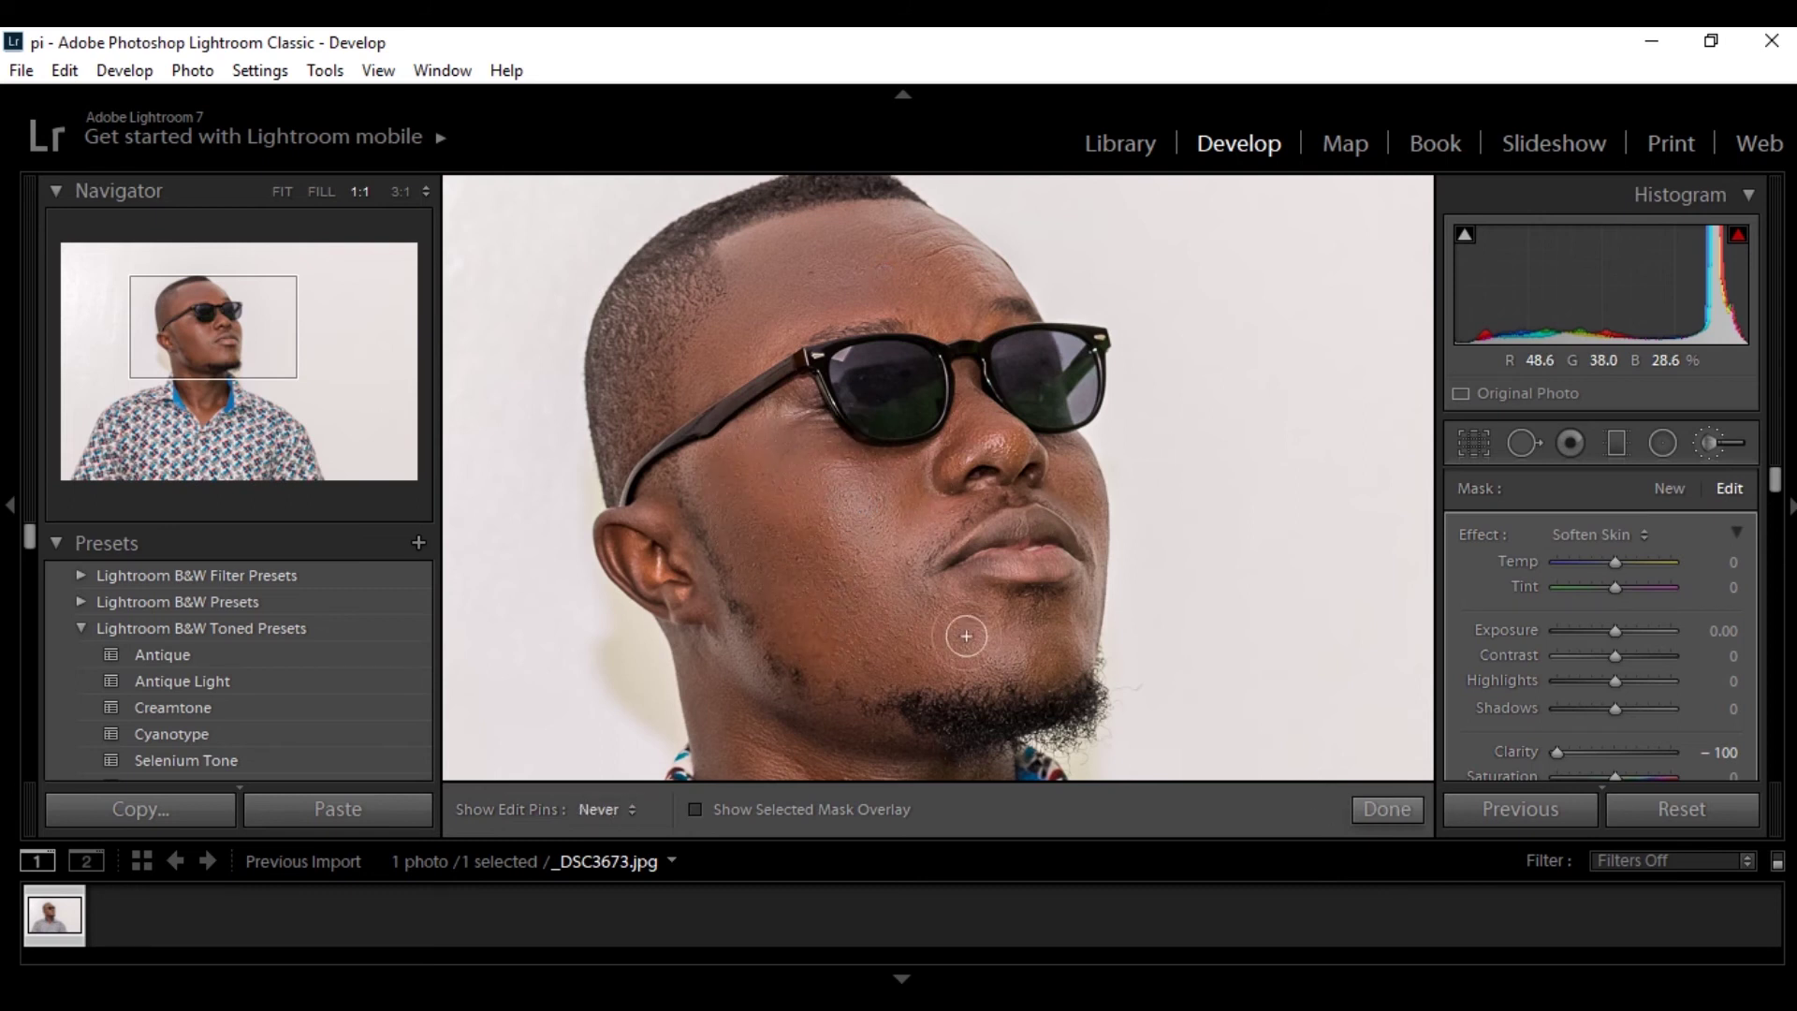
pyautogui.press('h')
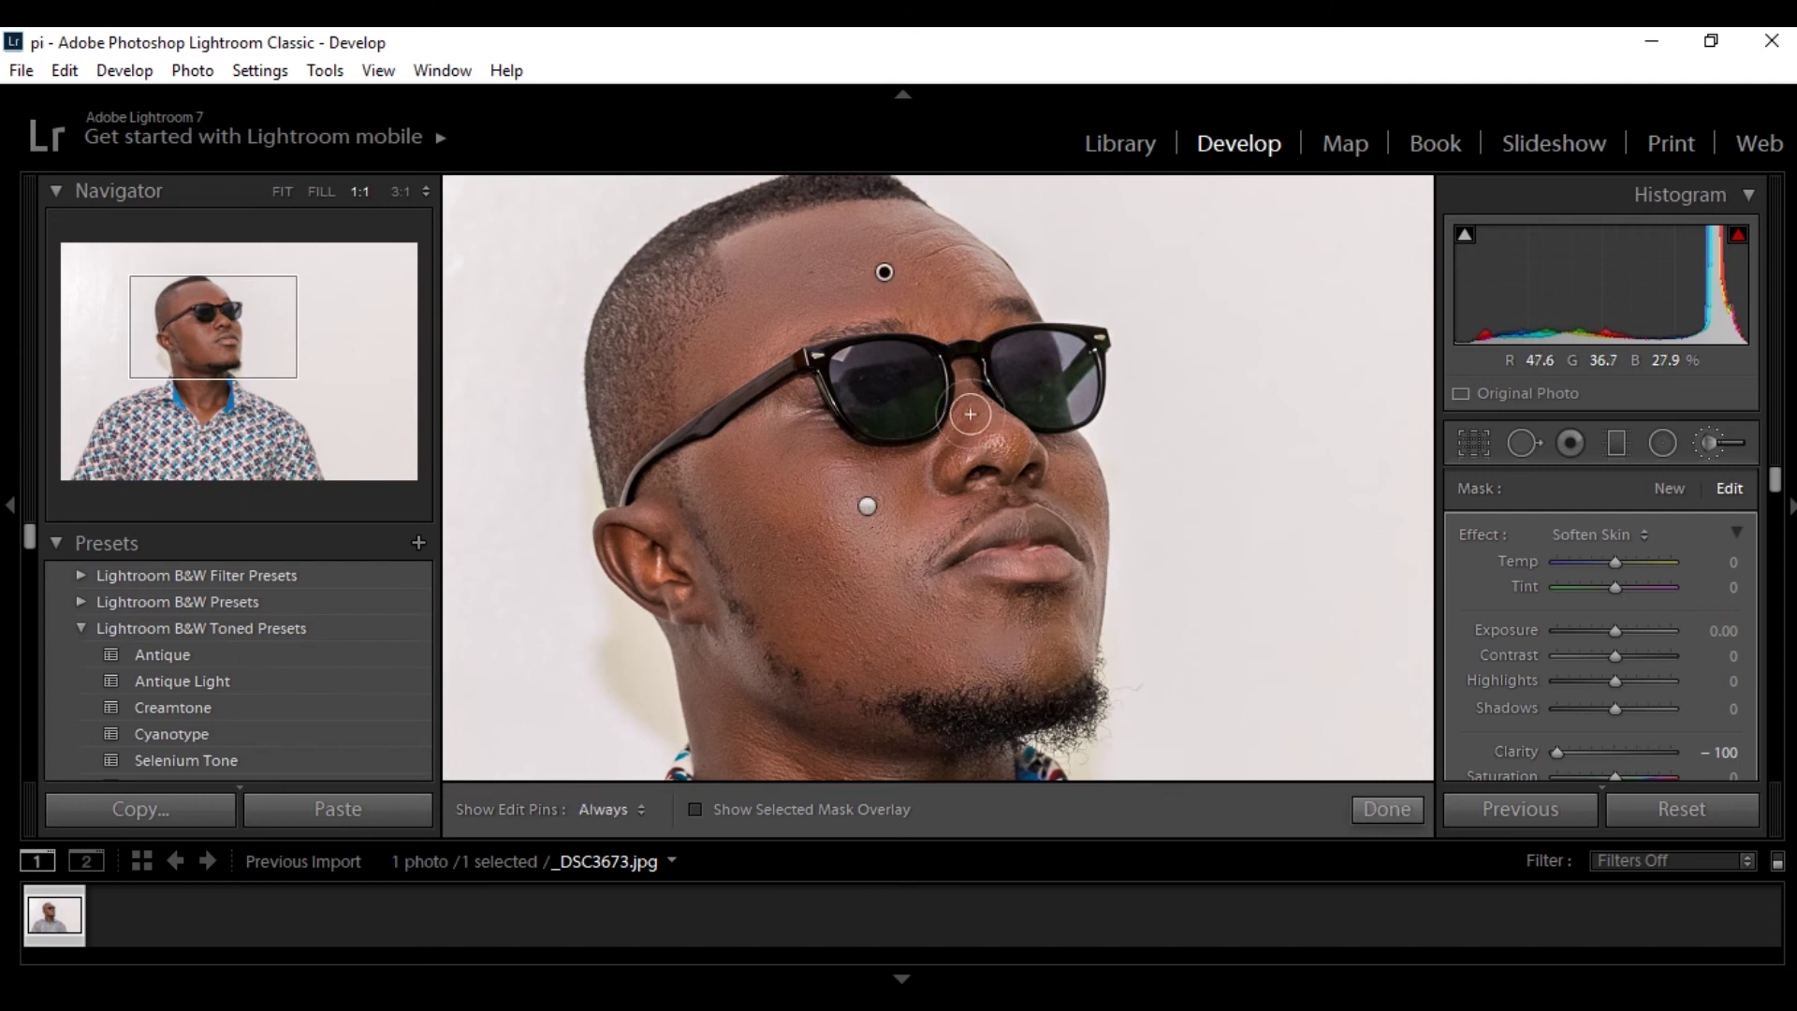
pyautogui.press('h')
pyautogui.press('h')
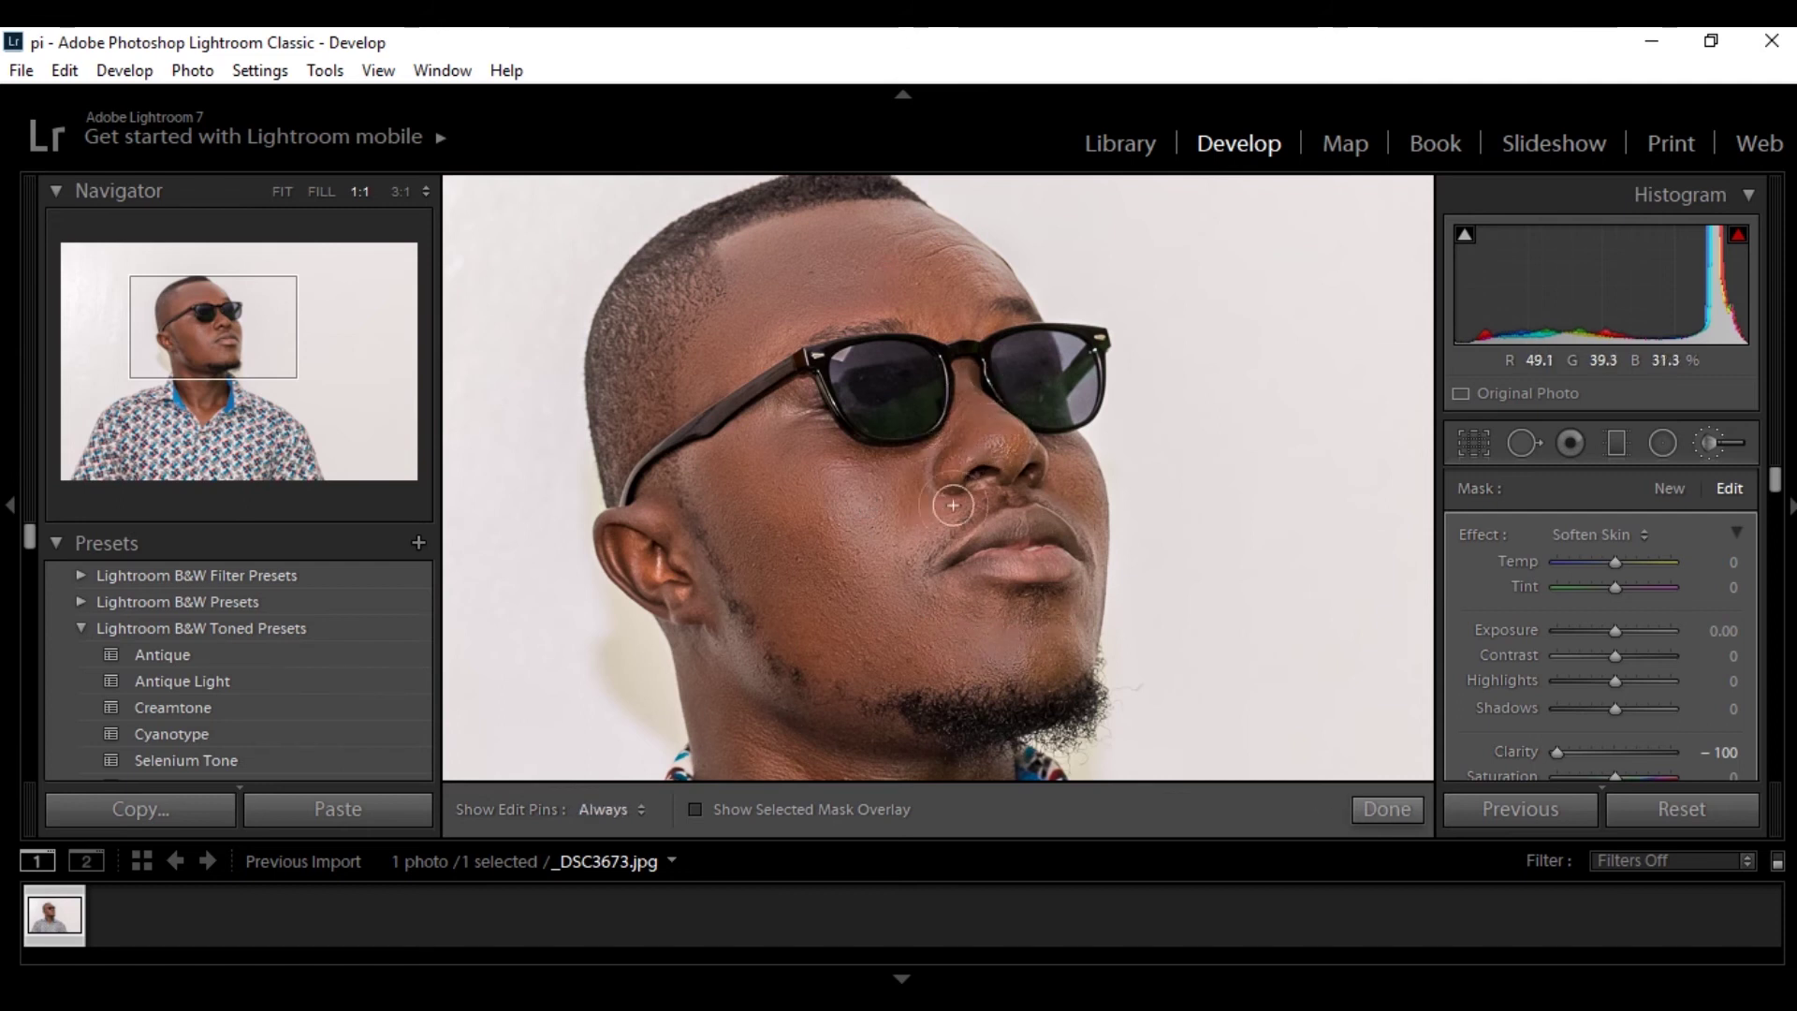
# Extend the second Soften Skin mask over the neck, jaw and cheek beside the ear, then close the brush with the whole photo in view
pyautogui.moveTo(824, 476)
pyautogui.mouseDown()
pyautogui.moveTo(805, 183)
pyautogui.moveTo(755, 244)
pyautogui.mouseUp()
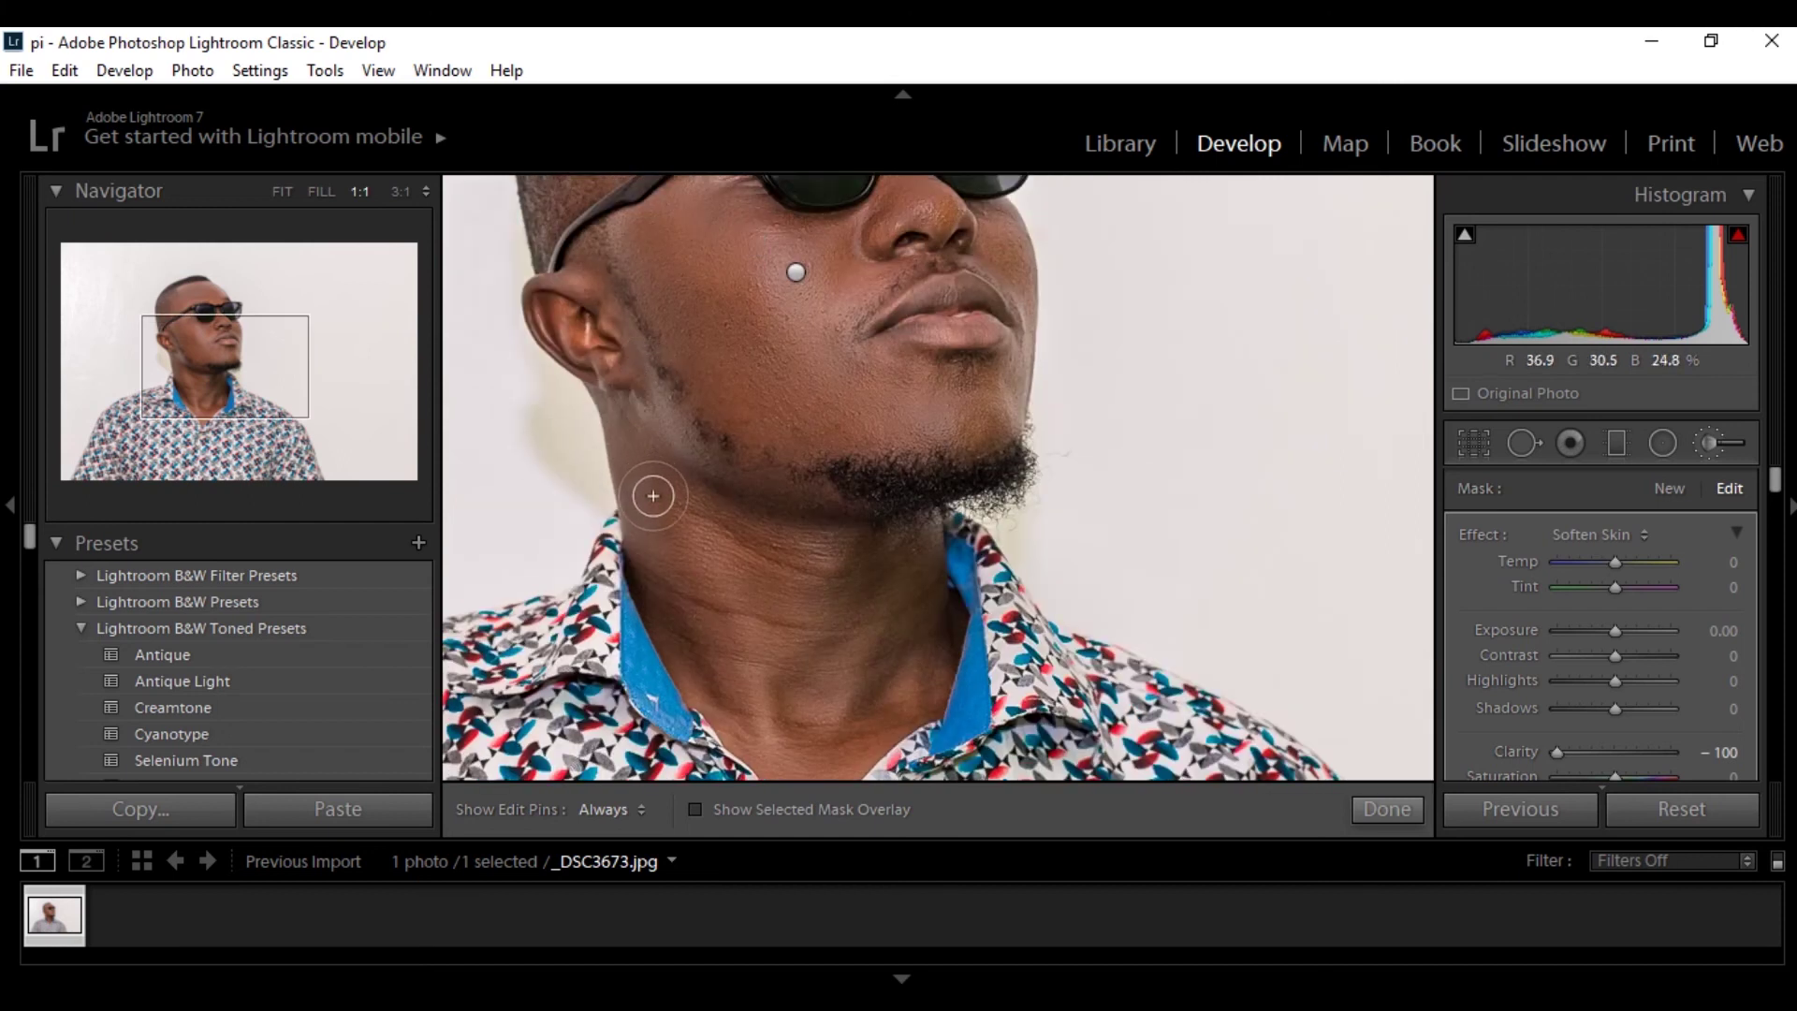
pyautogui.press('h')
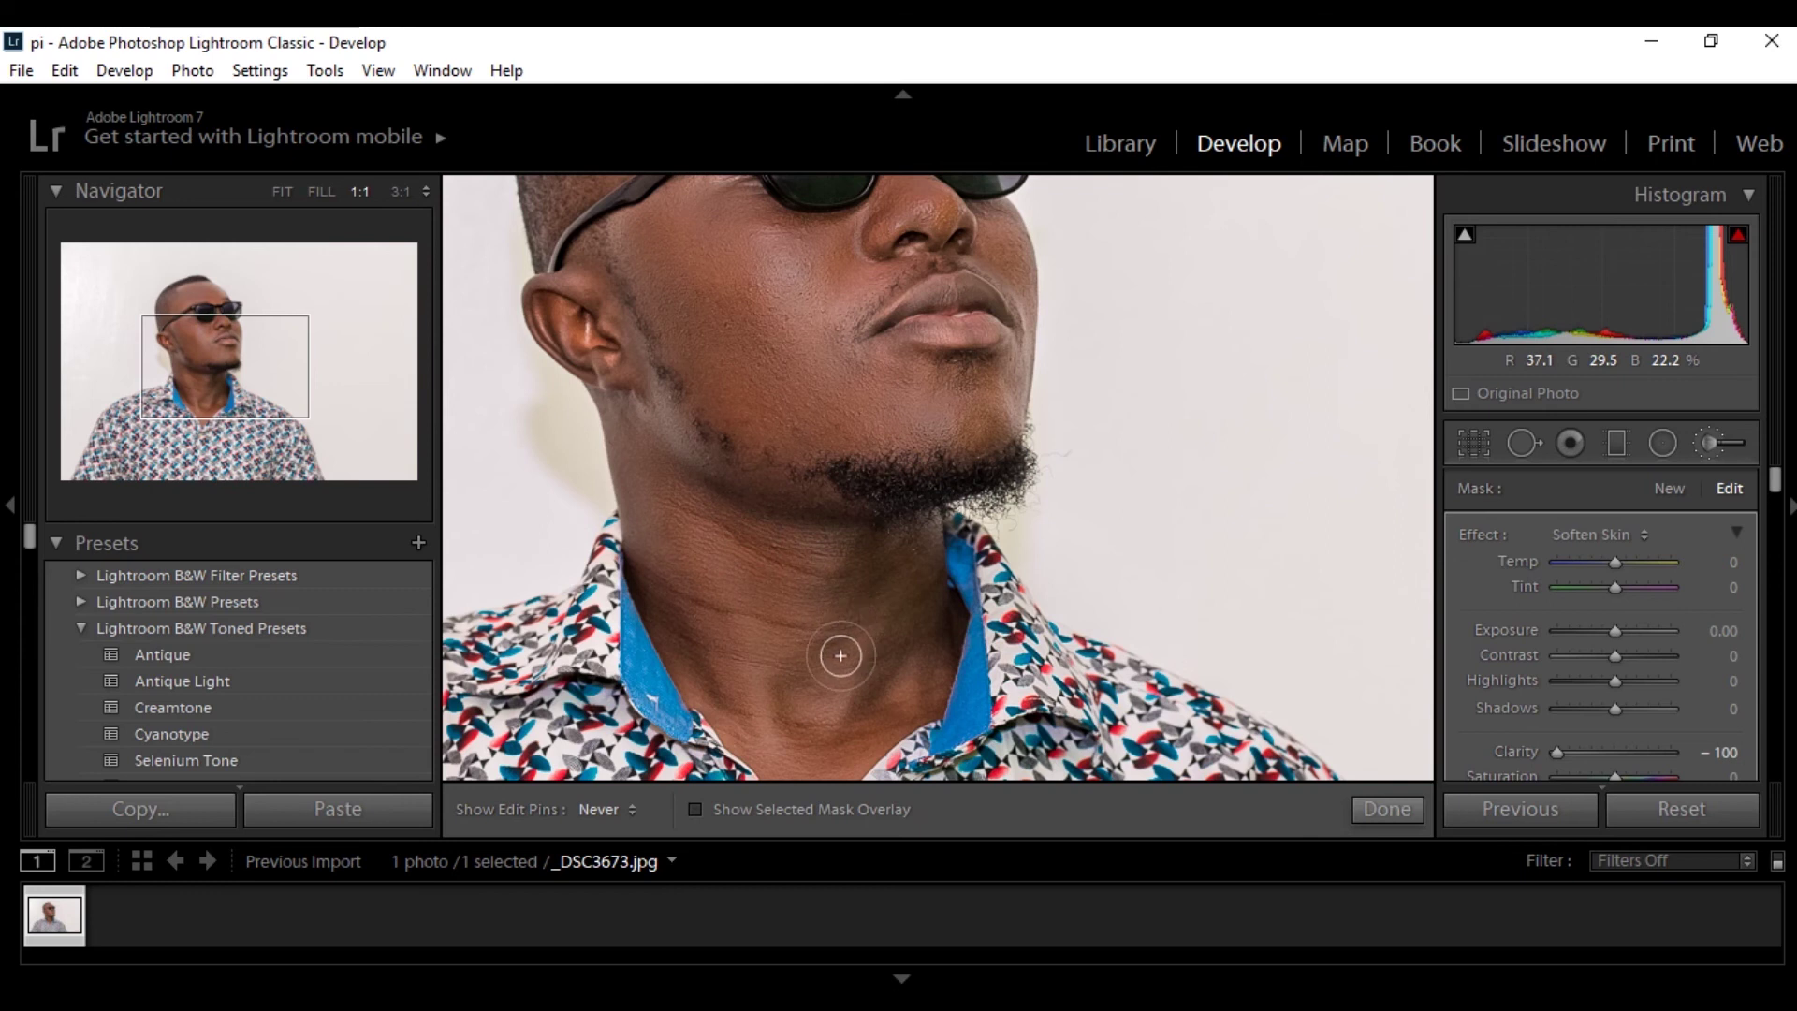
pyautogui.press('h')
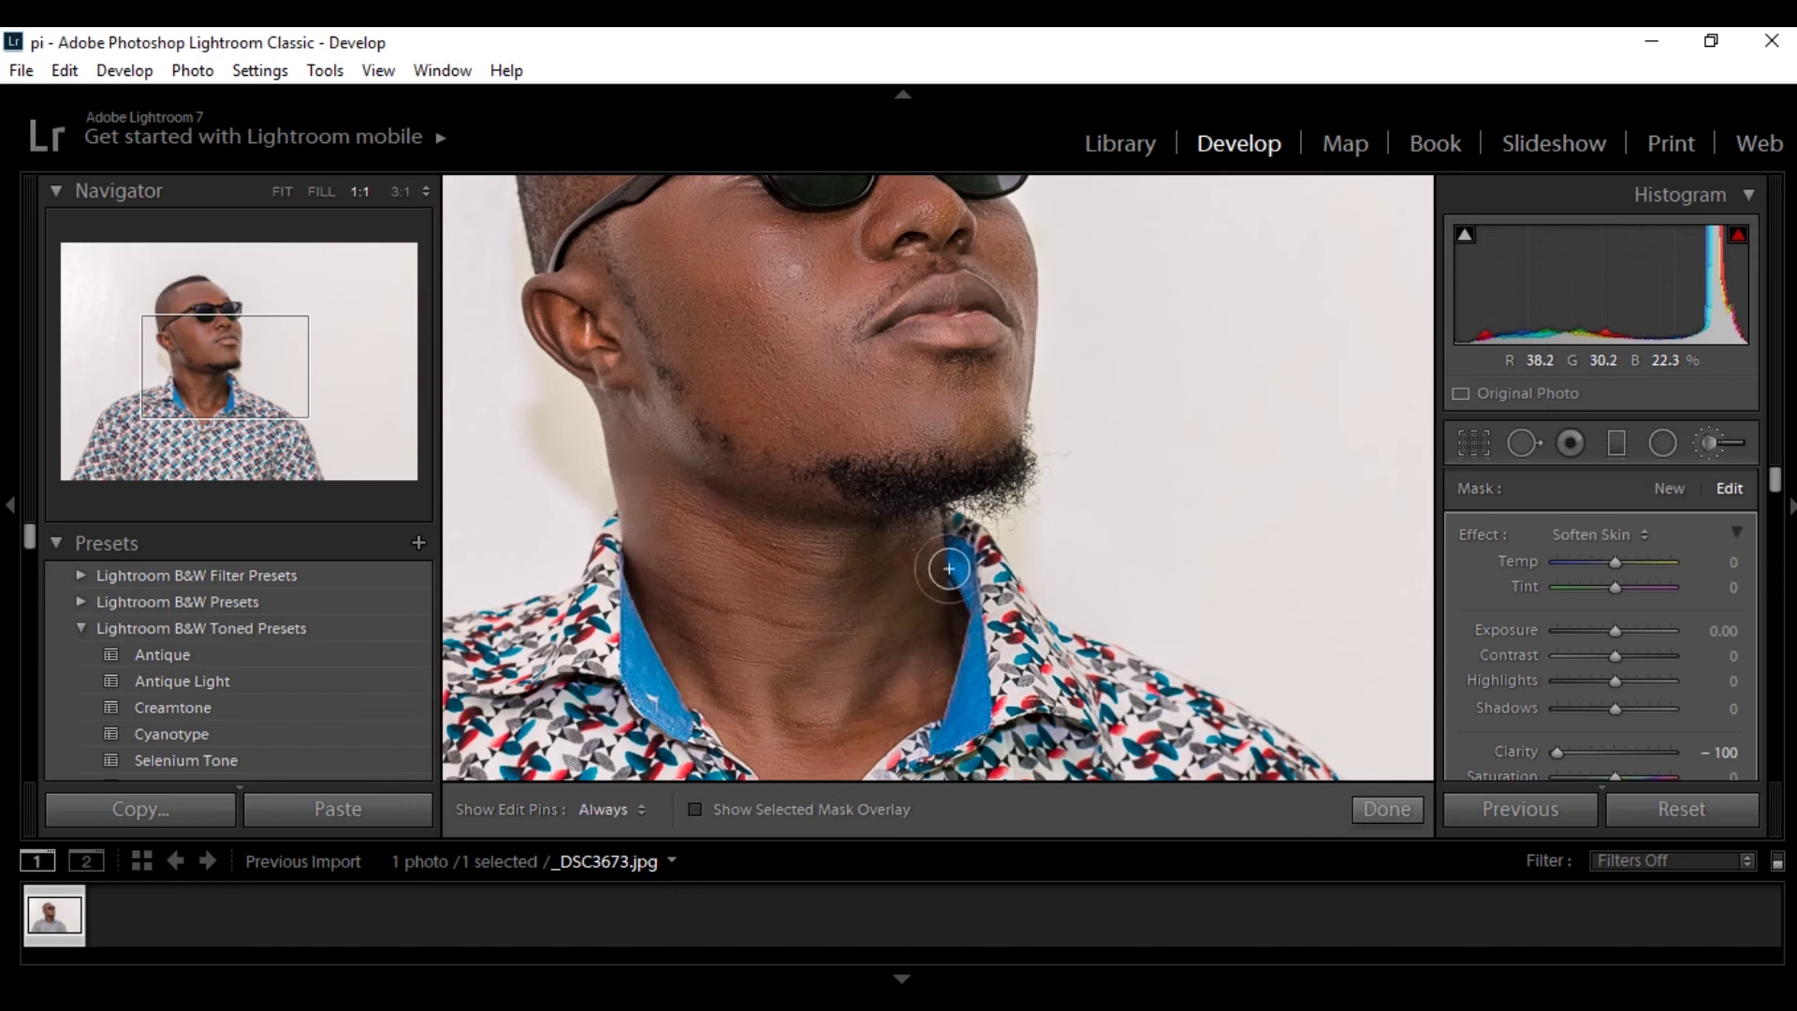
pyautogui.press('h')
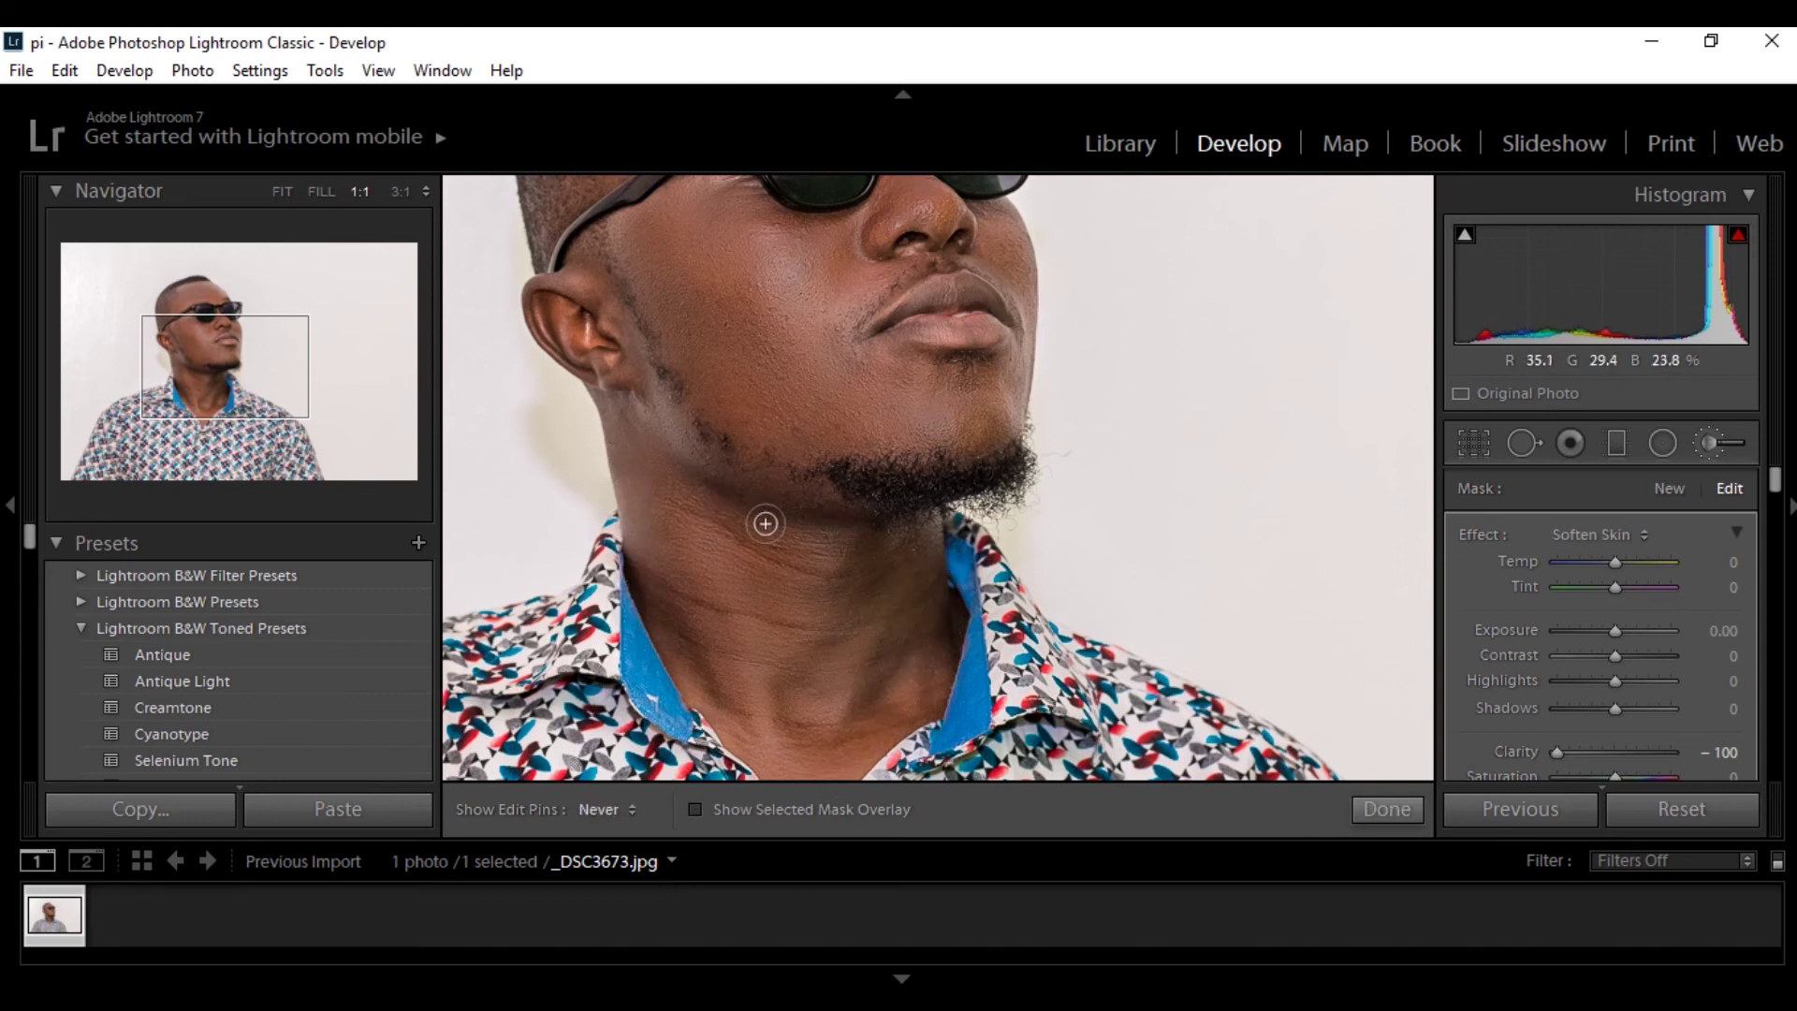
pyautogui.press('h')
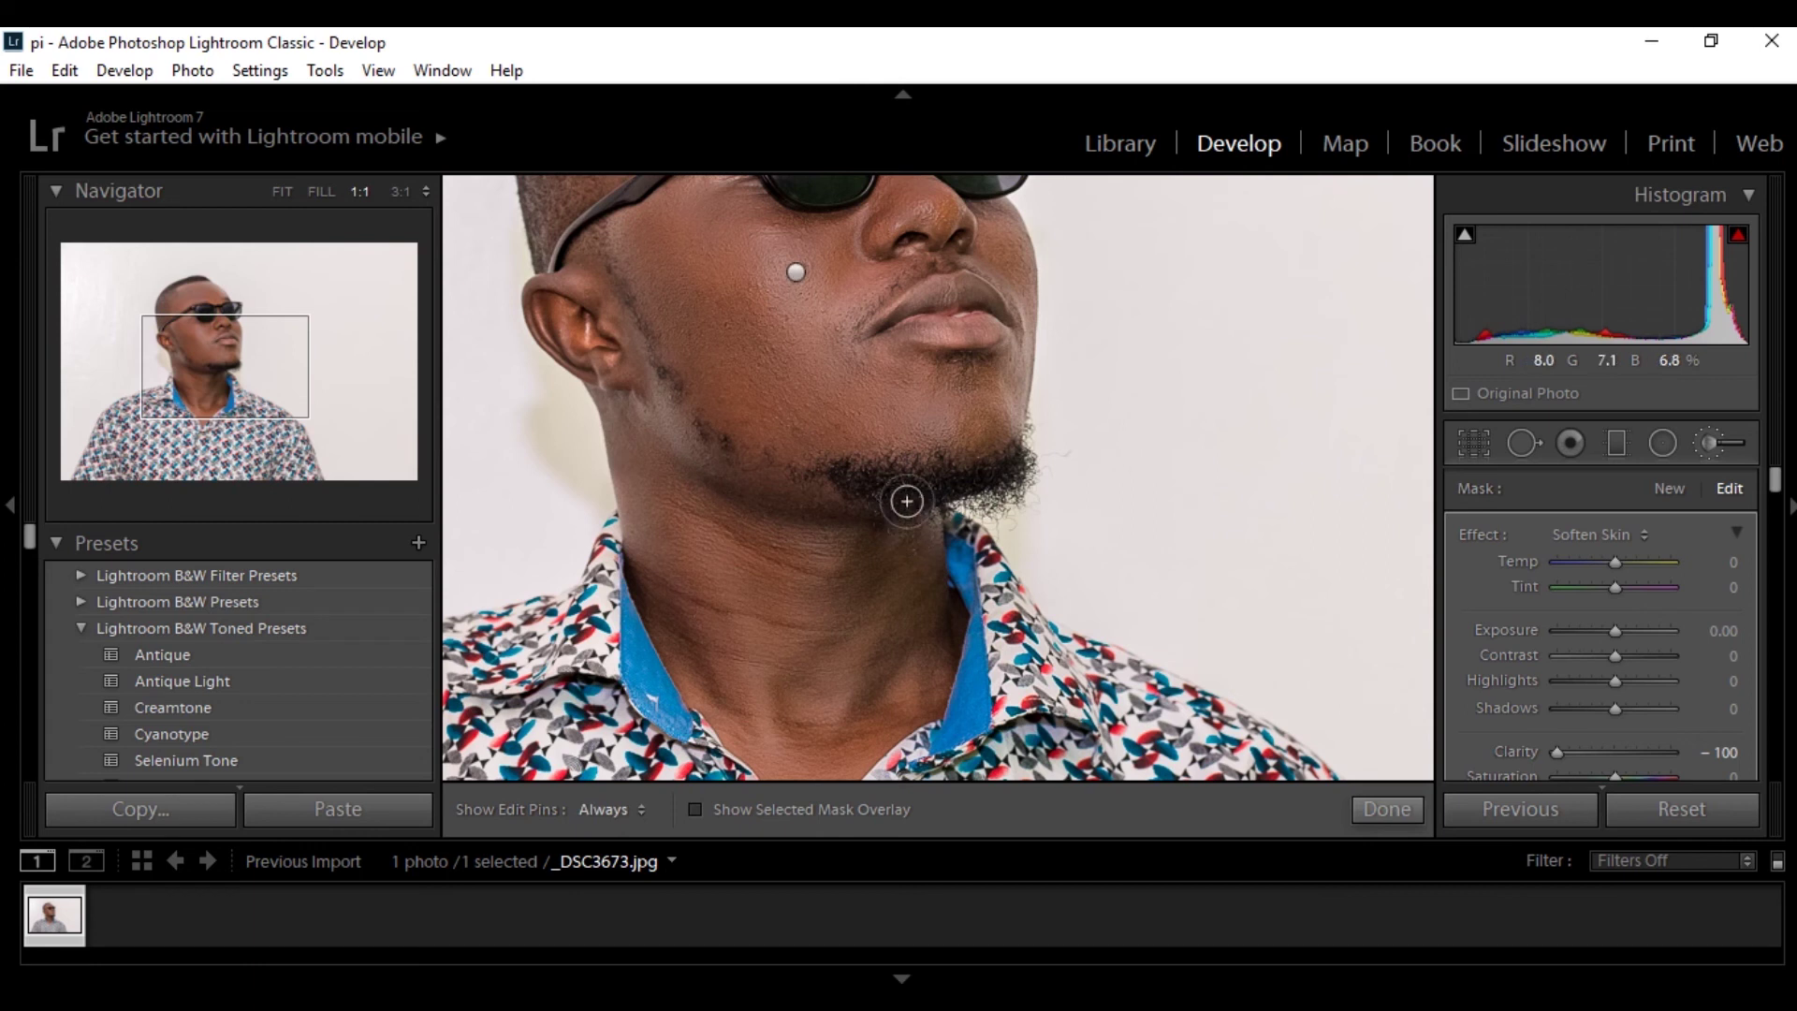
pyautogui.press('h')
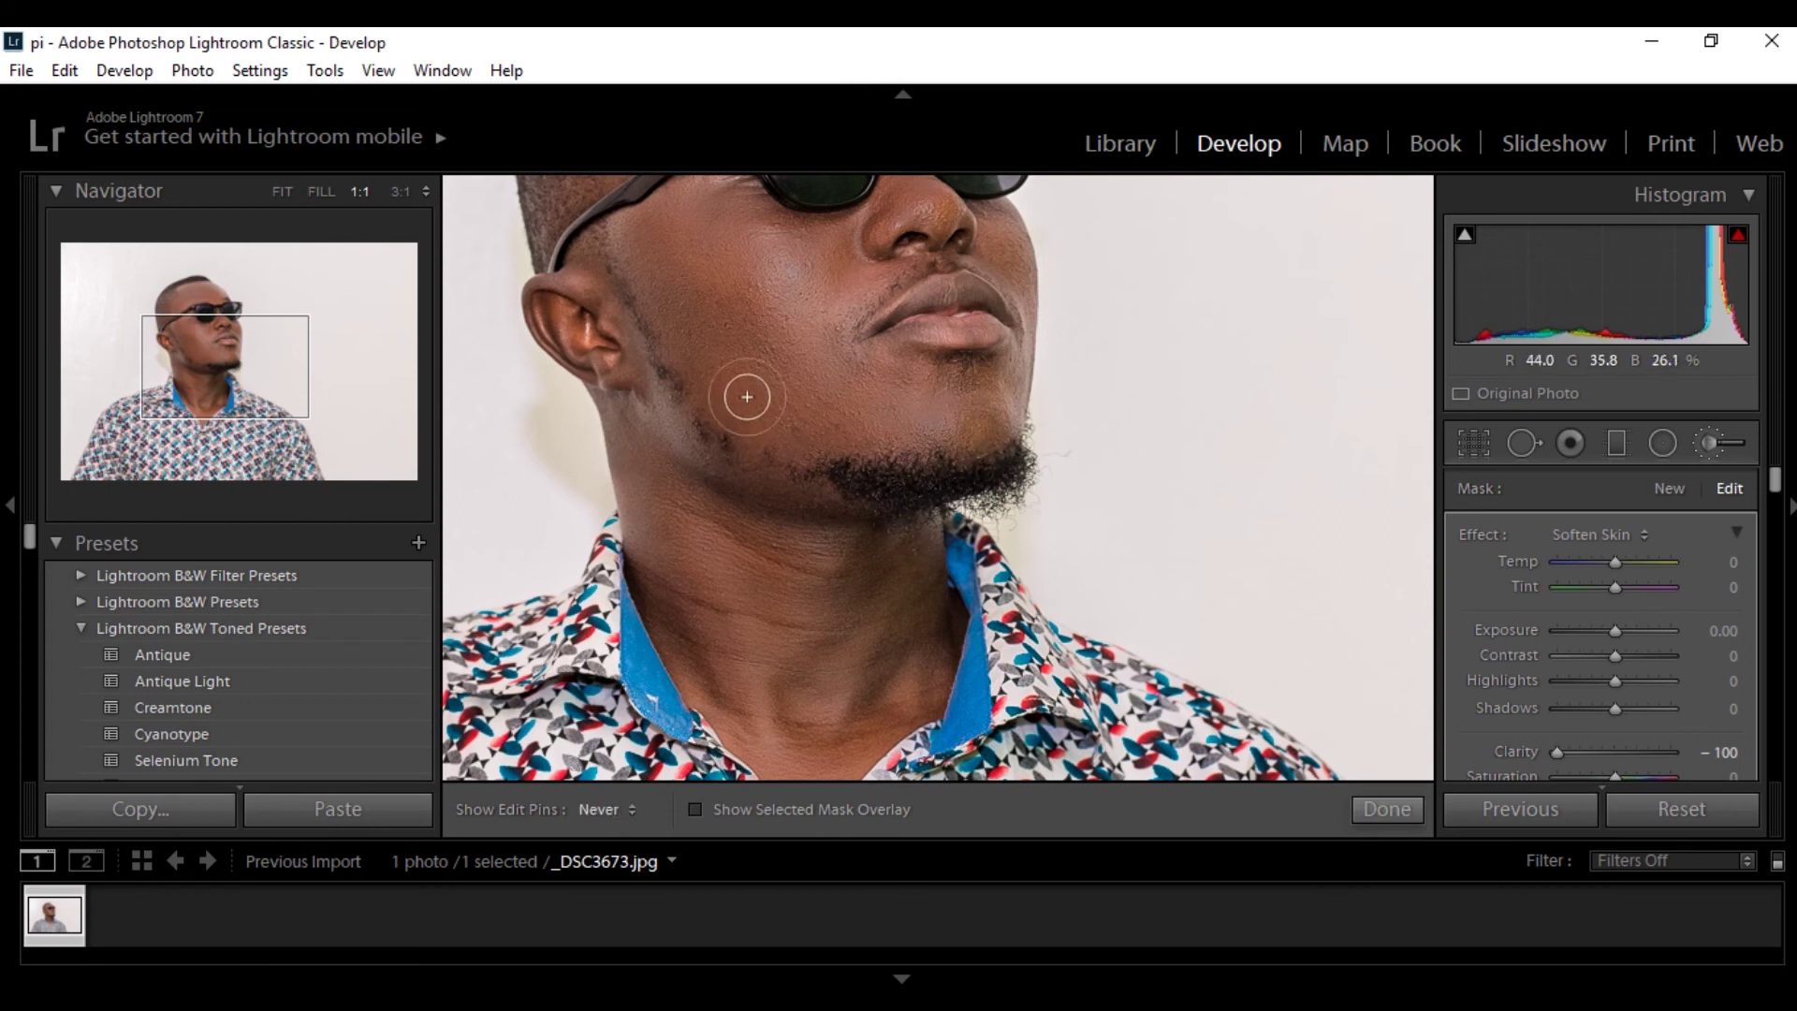
pyautogui.press('h')
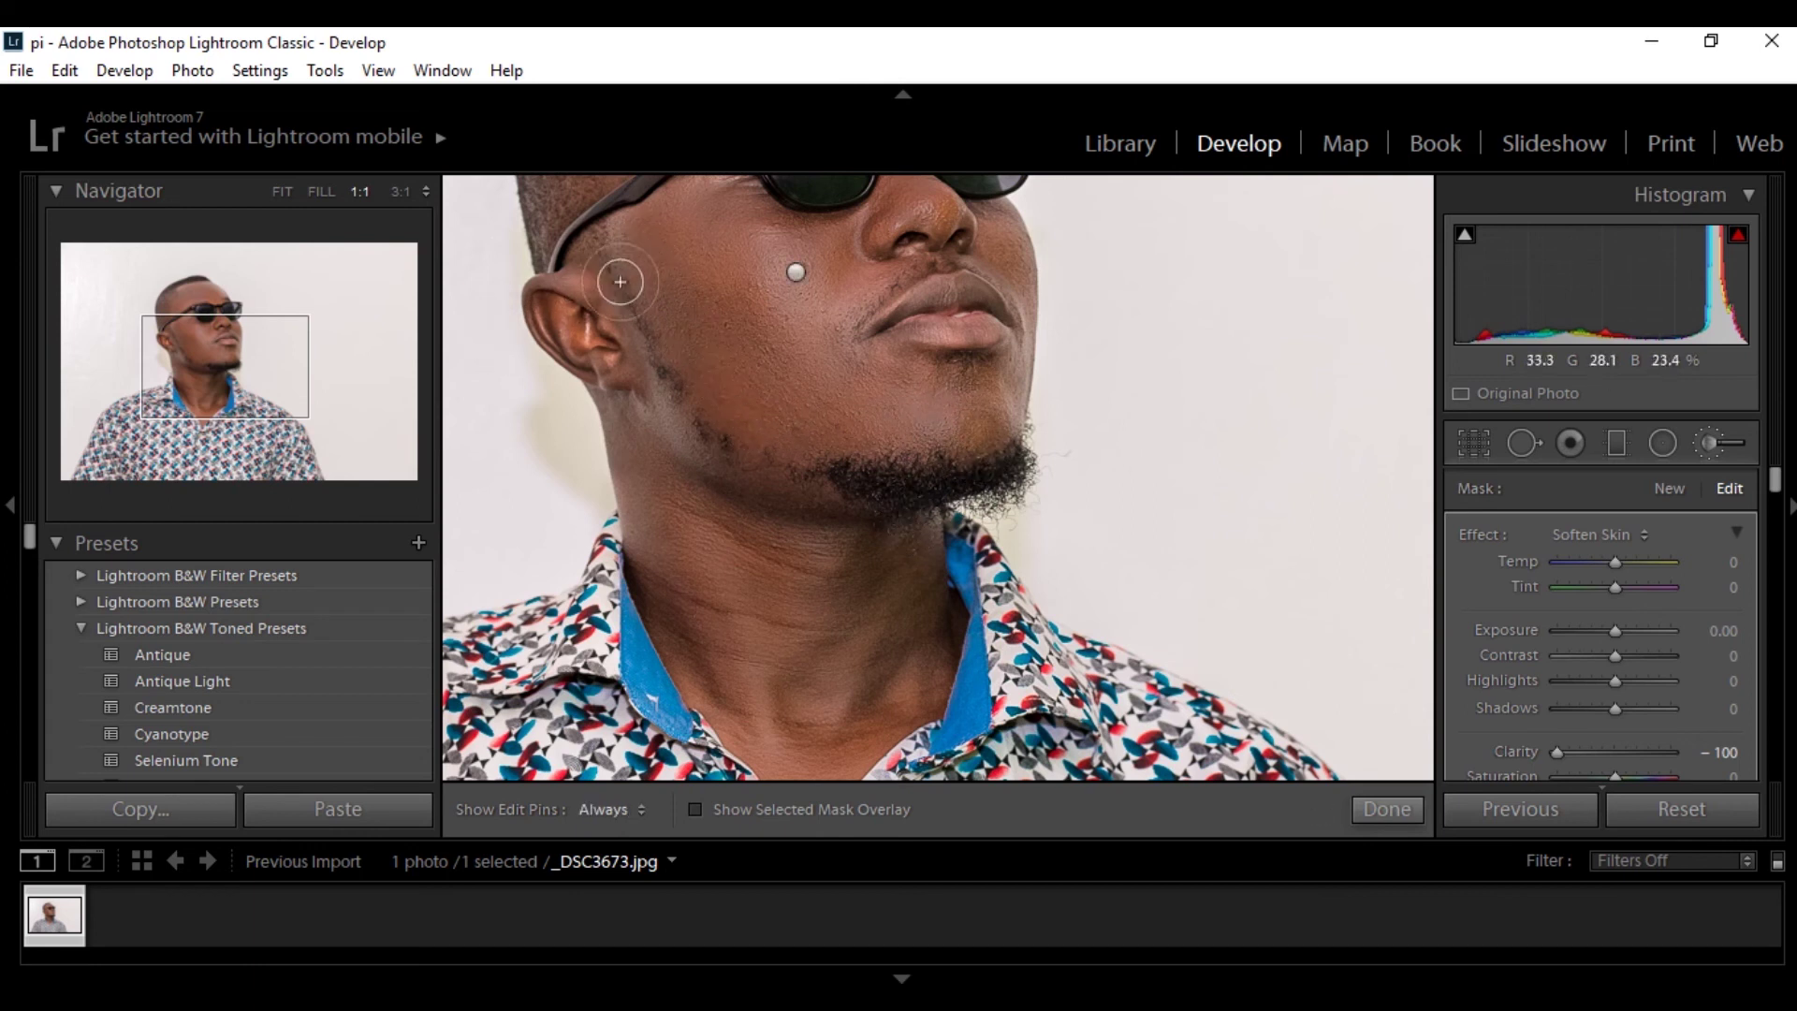
pyautogui.press('h')
pyautogui.press('h')
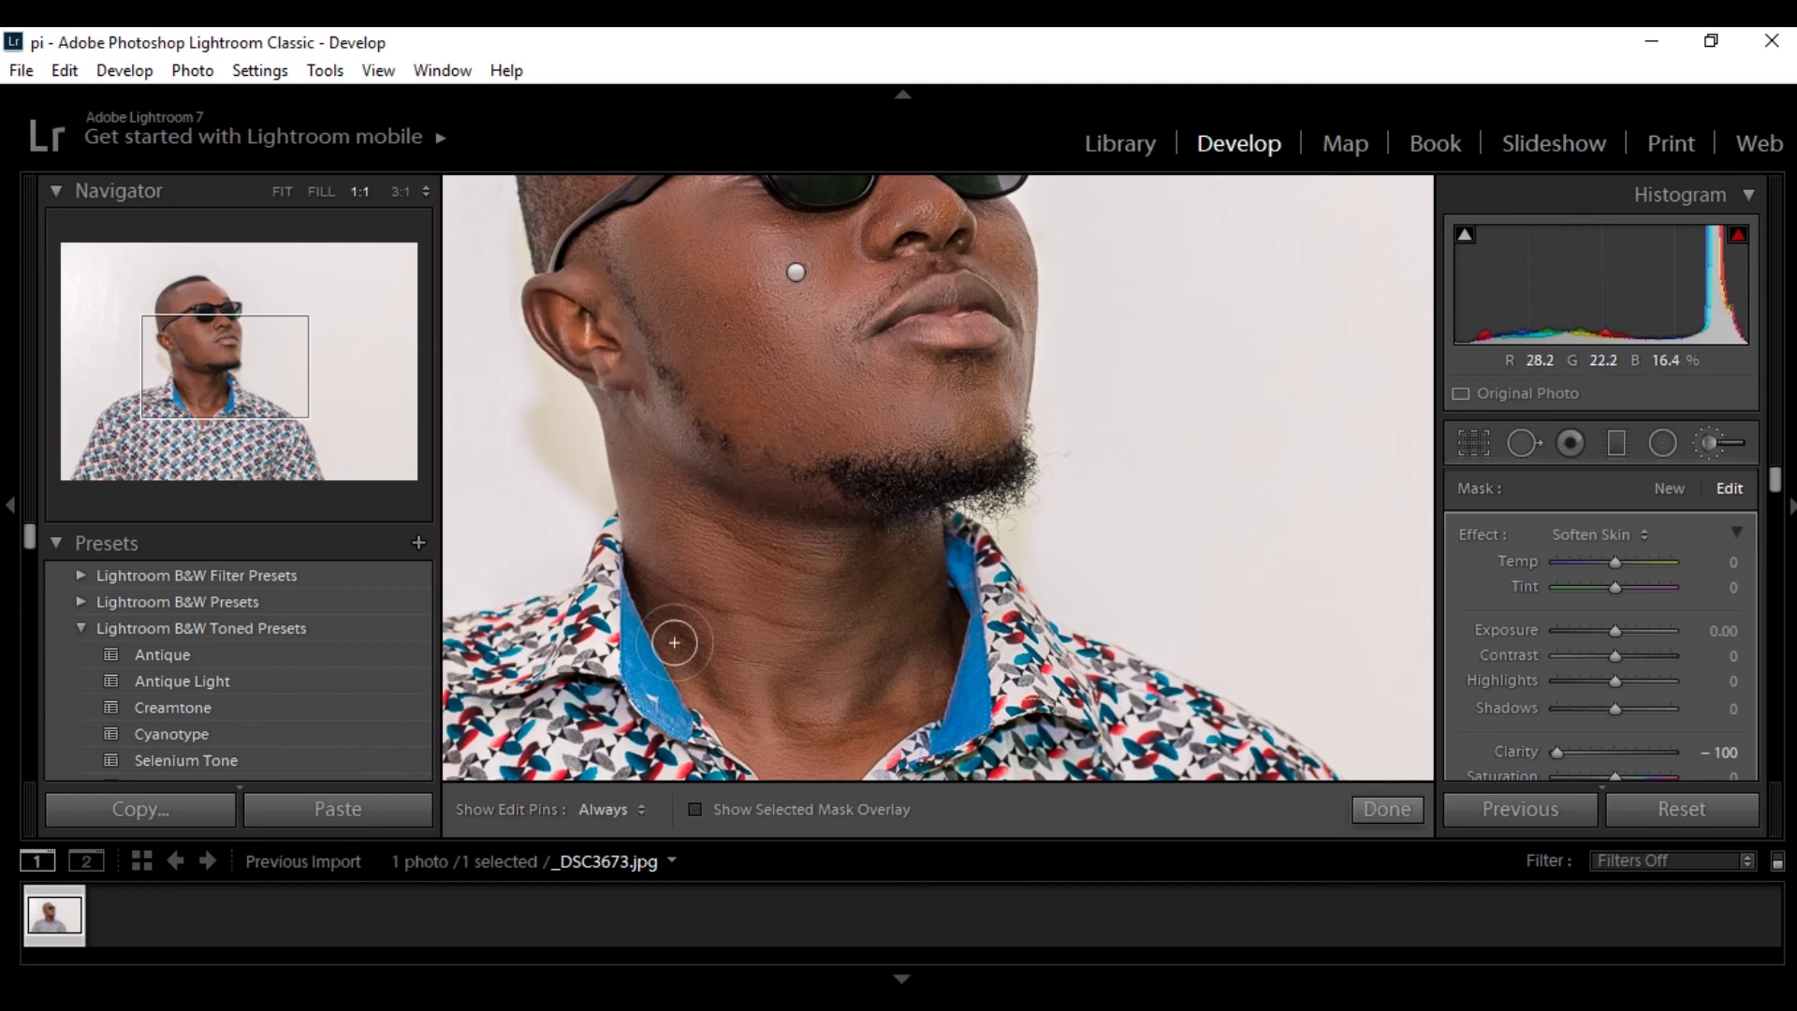
pyautogui.press('z')
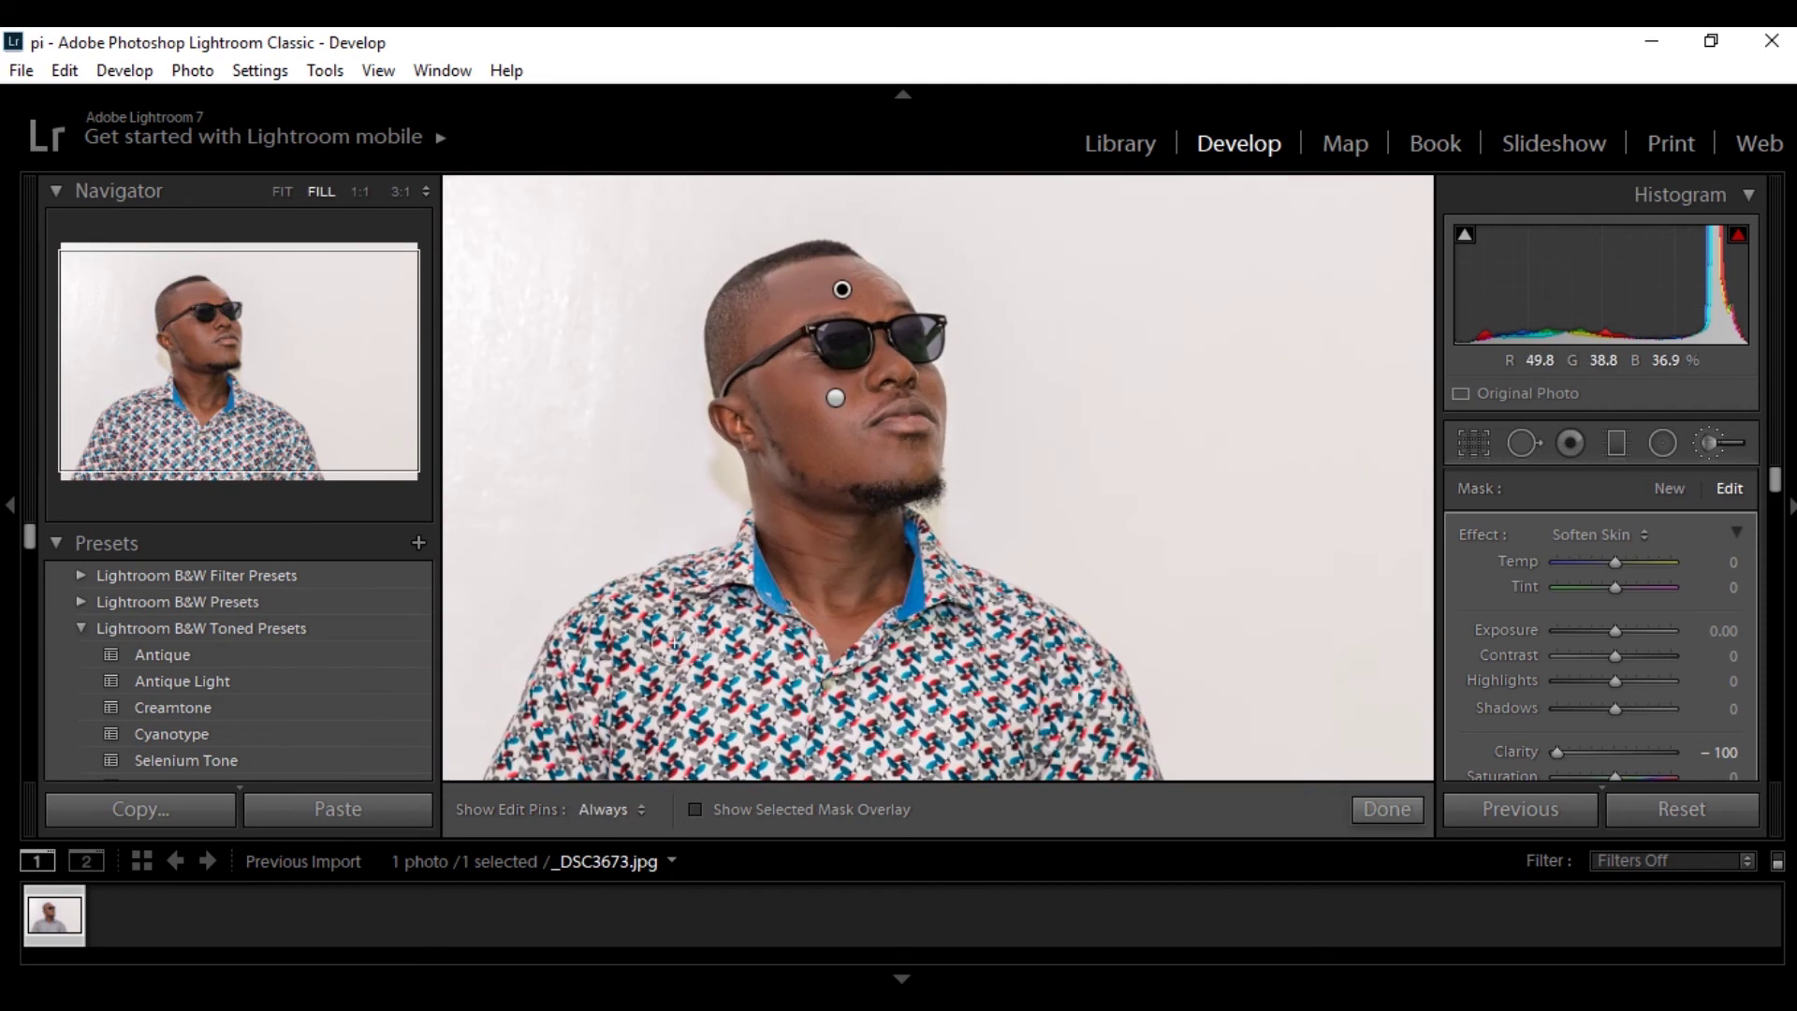
pyautogui.hotkey('ctrl', '-')
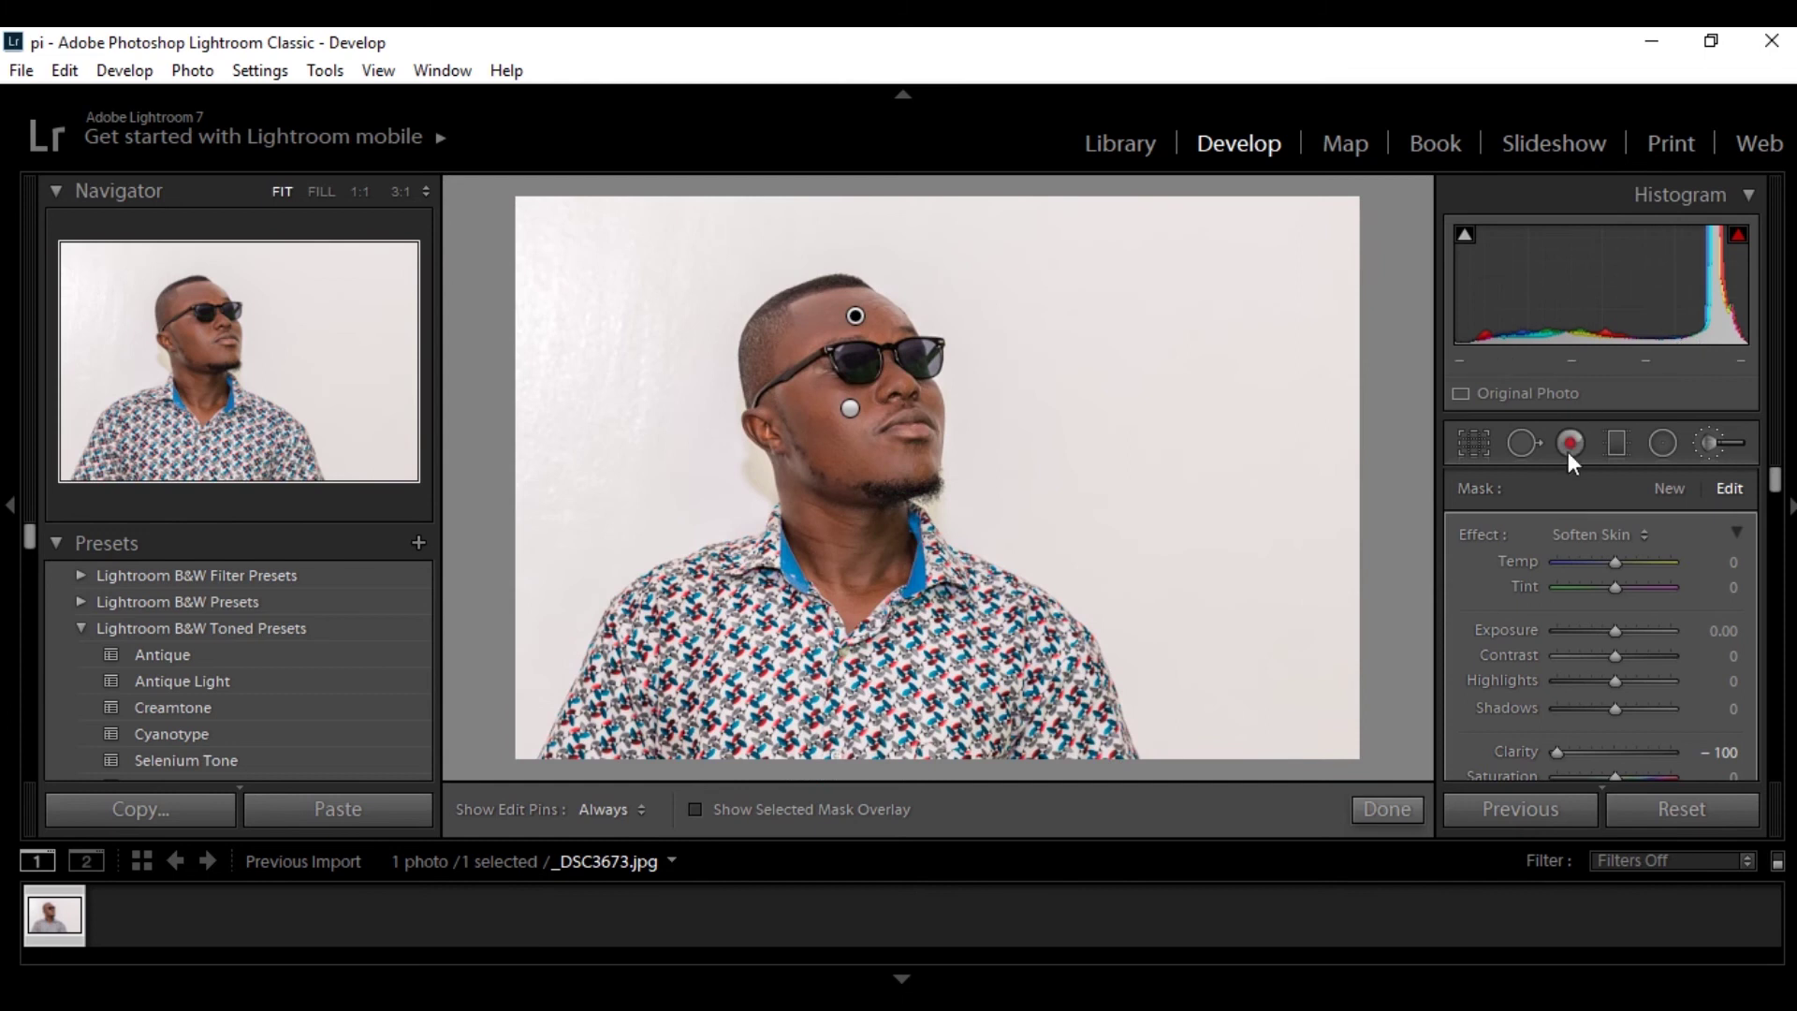
pyautogui.click(1707, 440)
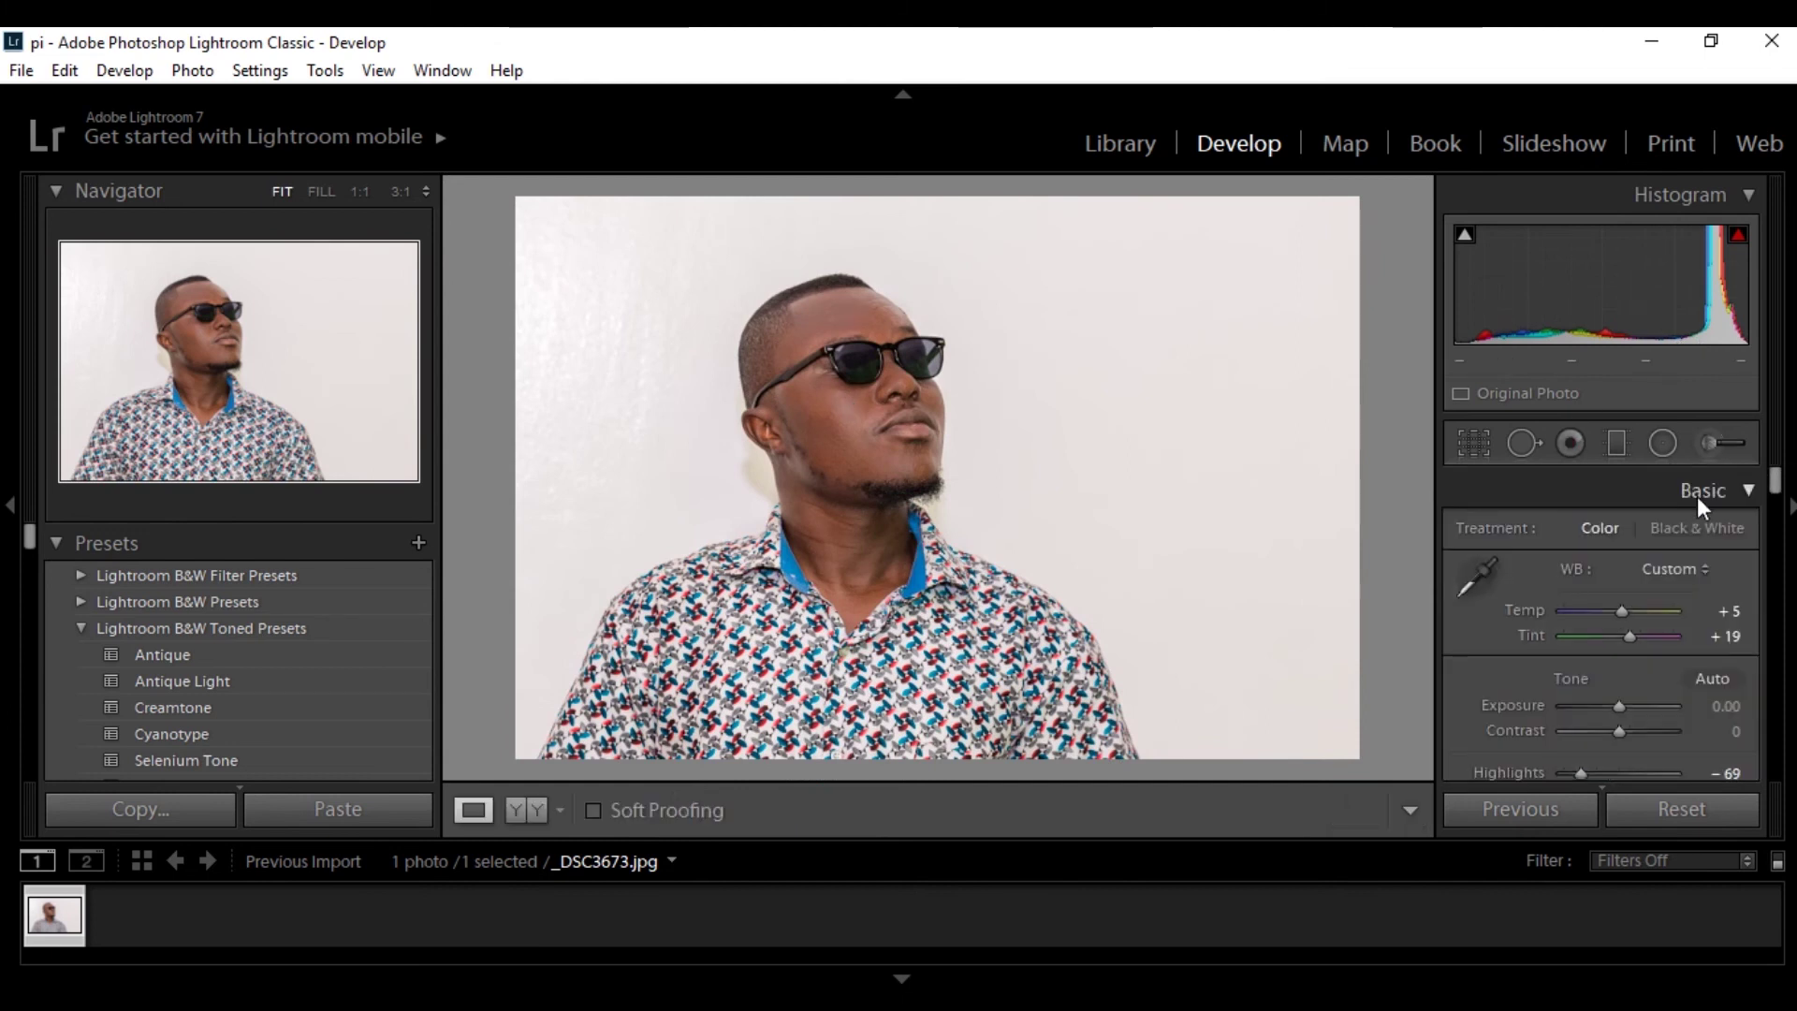
# Compare the before and after versions of the portrait side by side, with the face at 1:1
pyautogui.scroll(-1, 1697, 496)
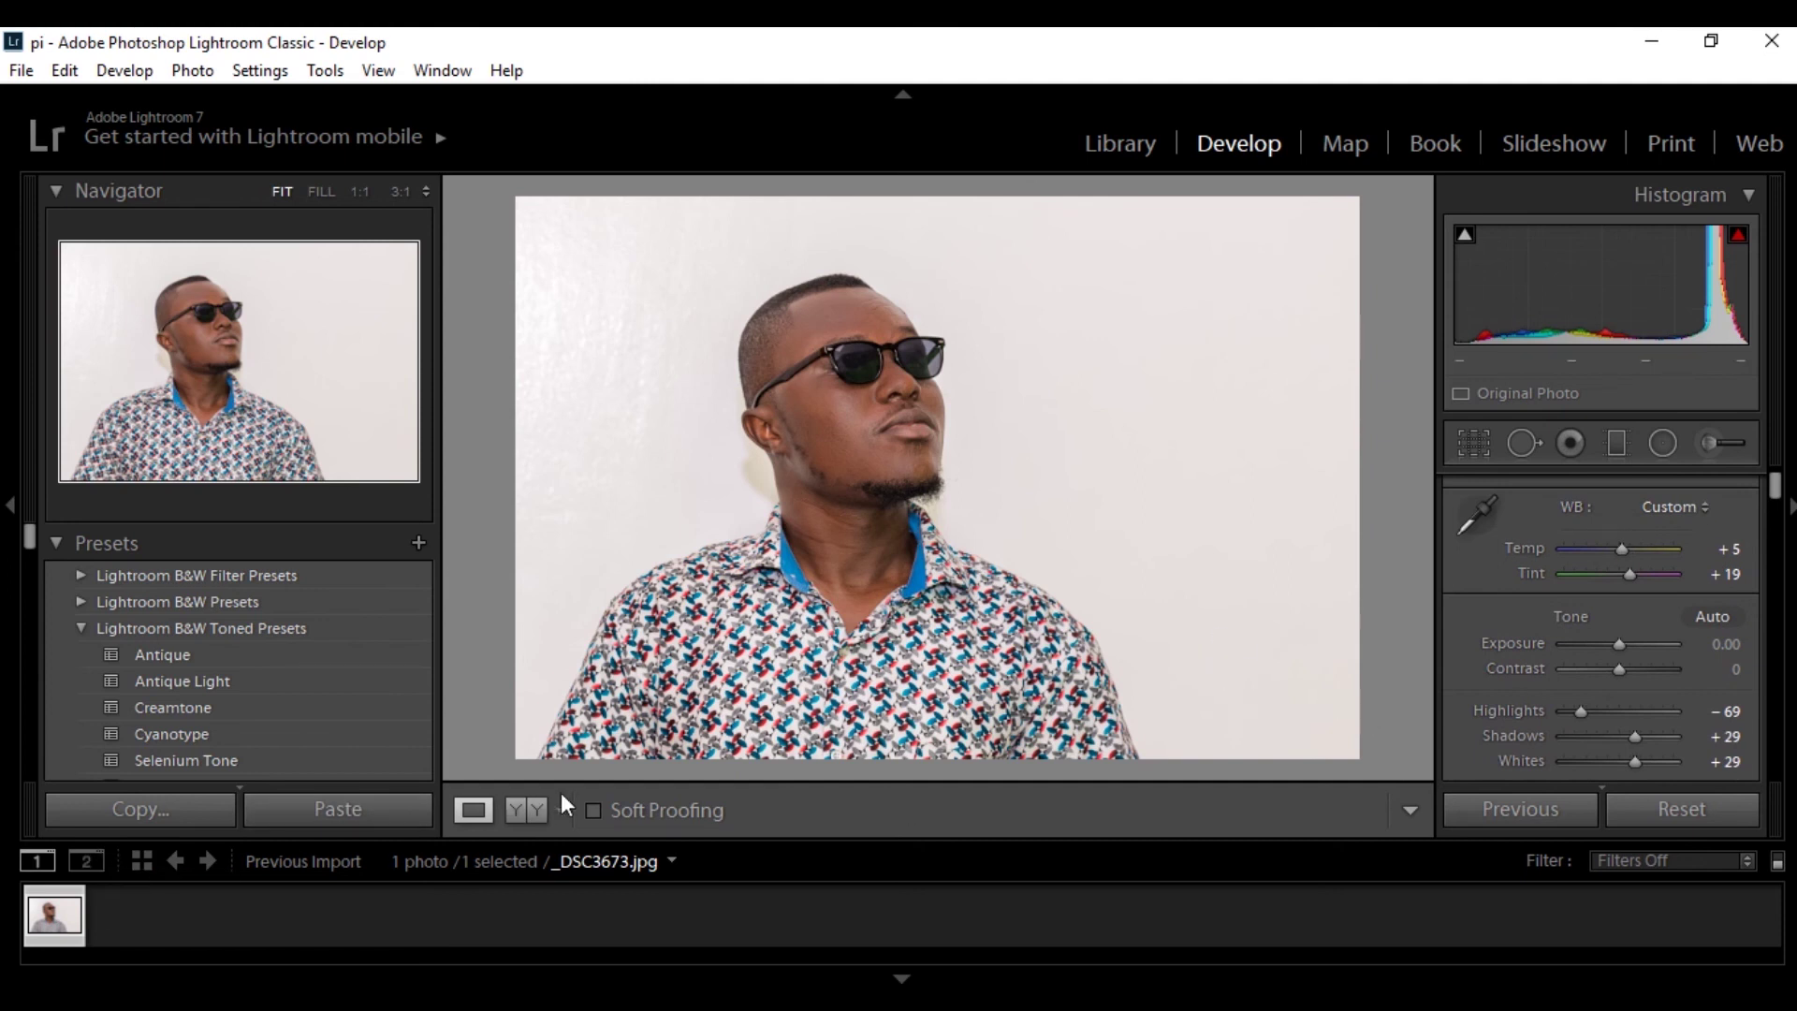
pyautogui.click(531, 807)
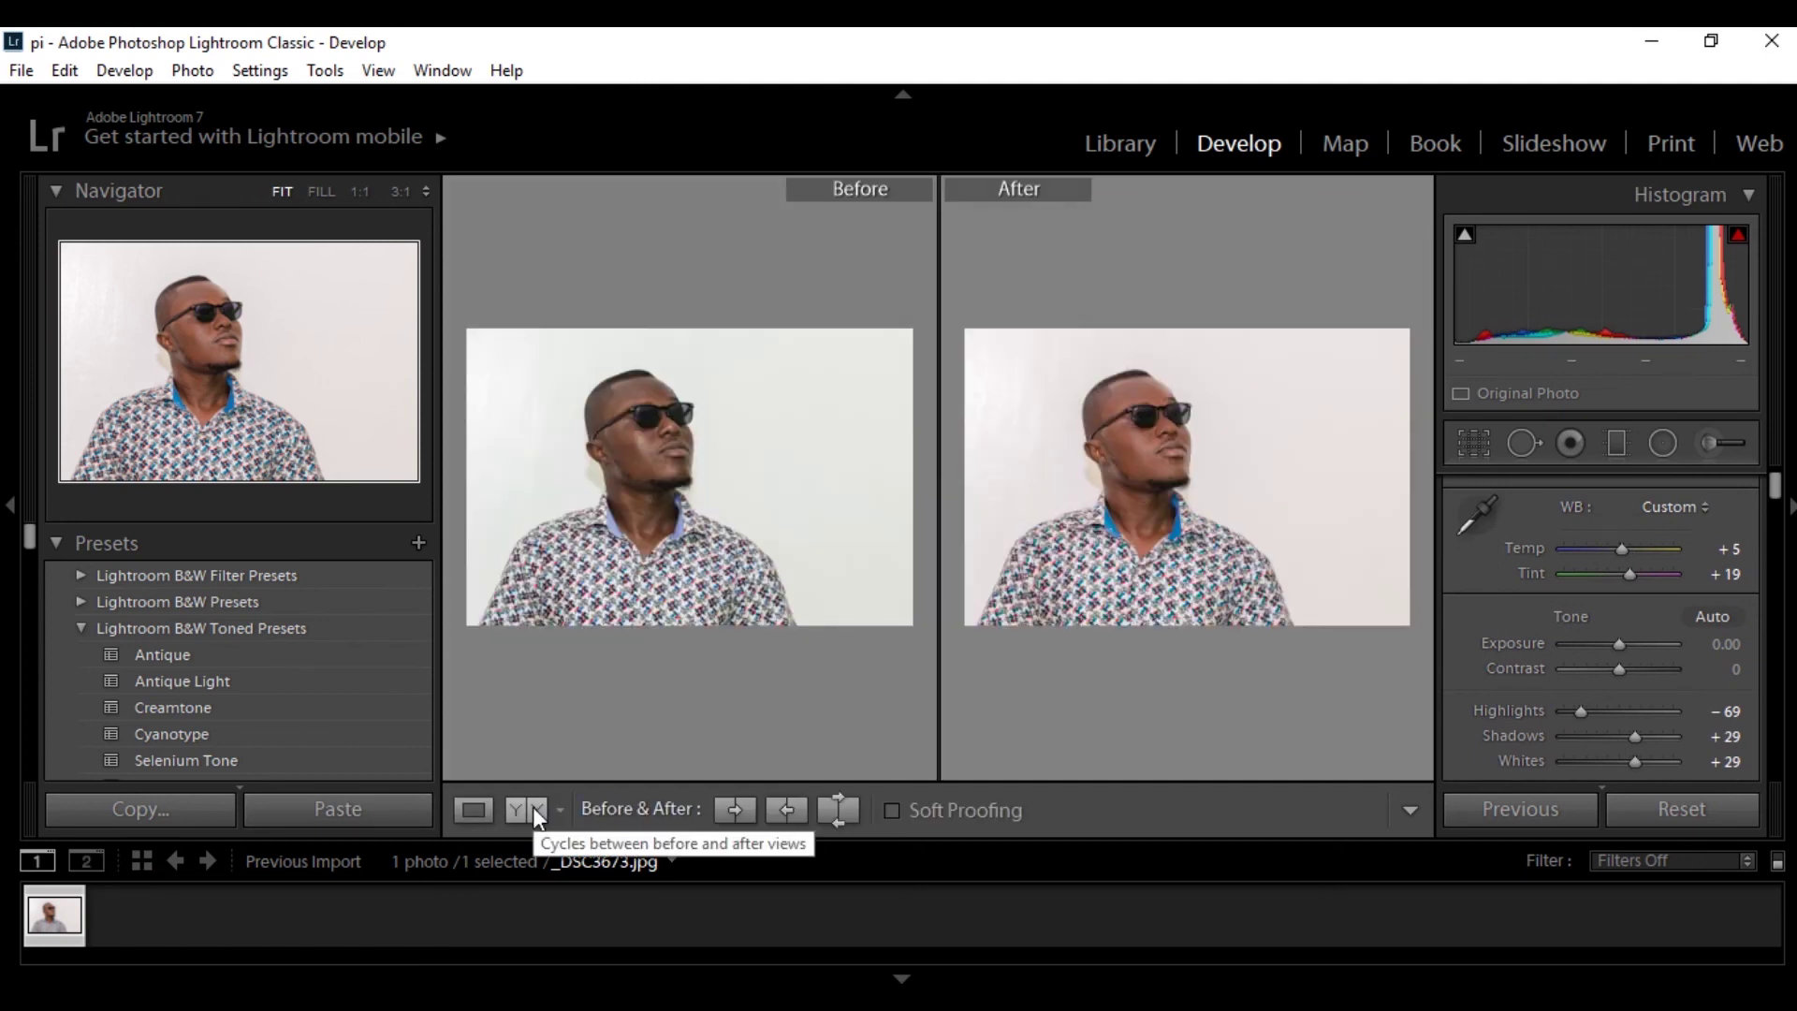
pyautogui.click(771, 454)
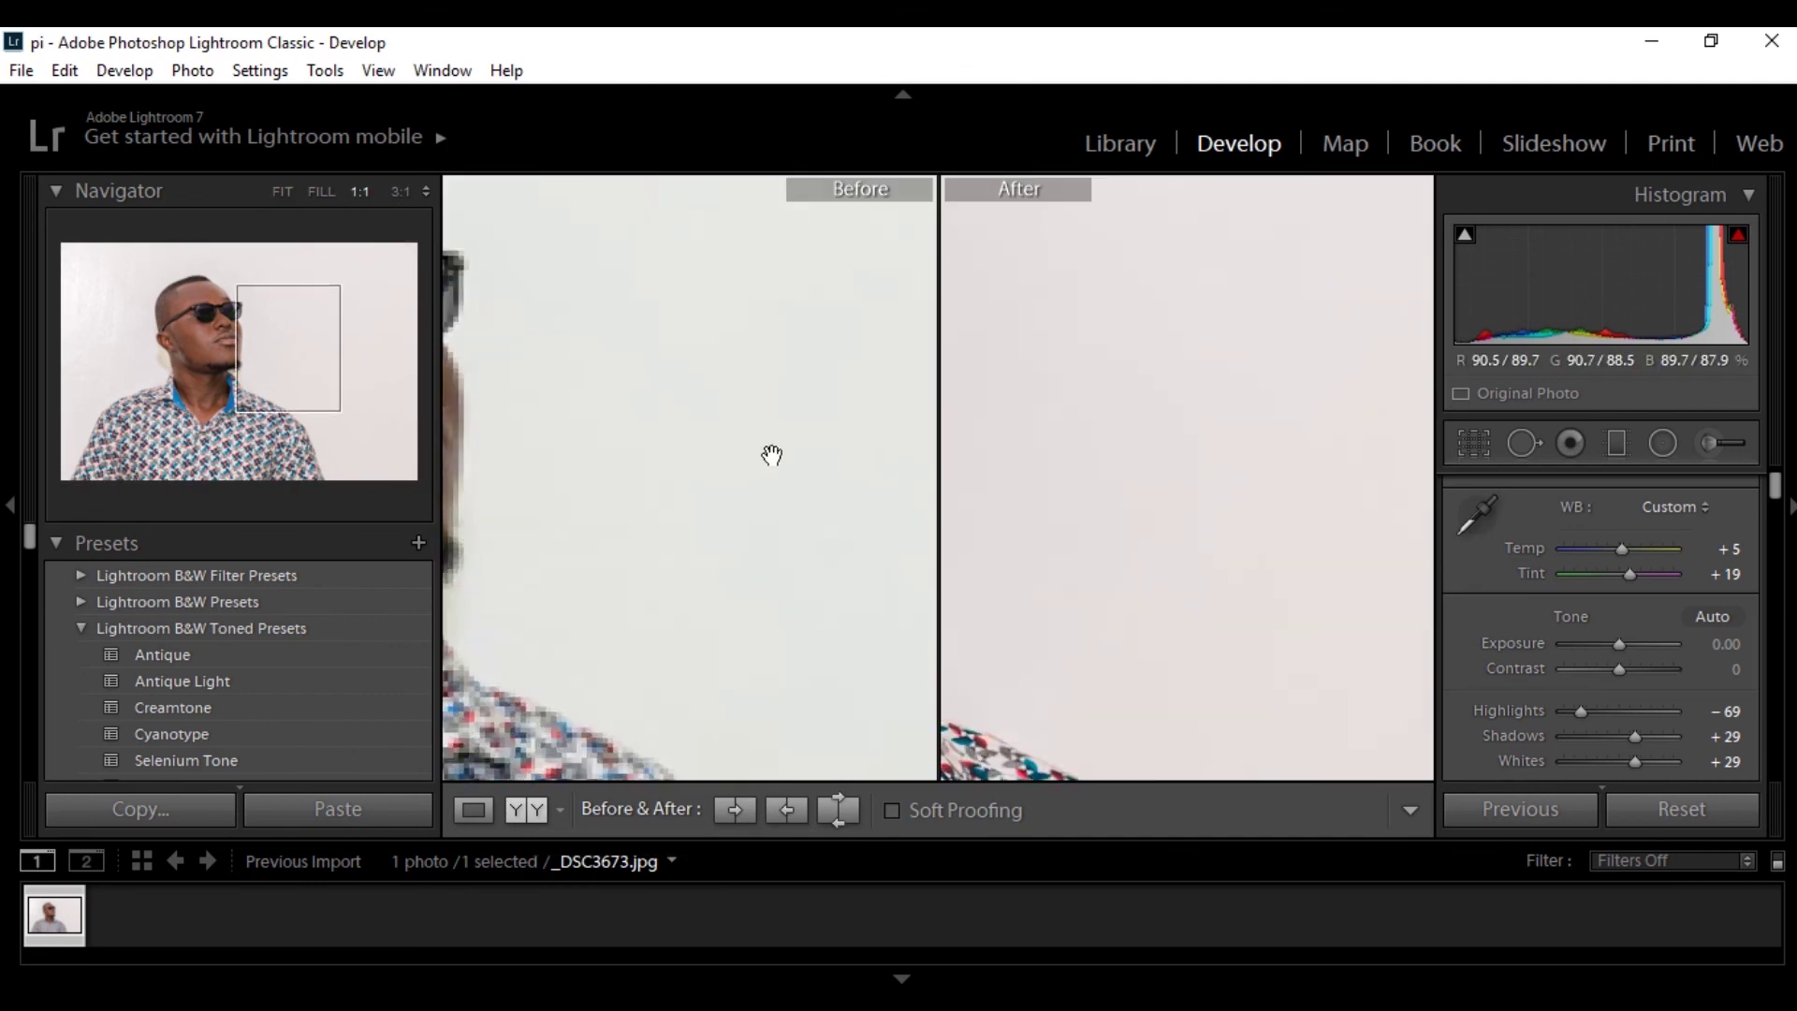
pyautogui.moveTo(771, 455); pyautogui.dragTo(1269, 494)
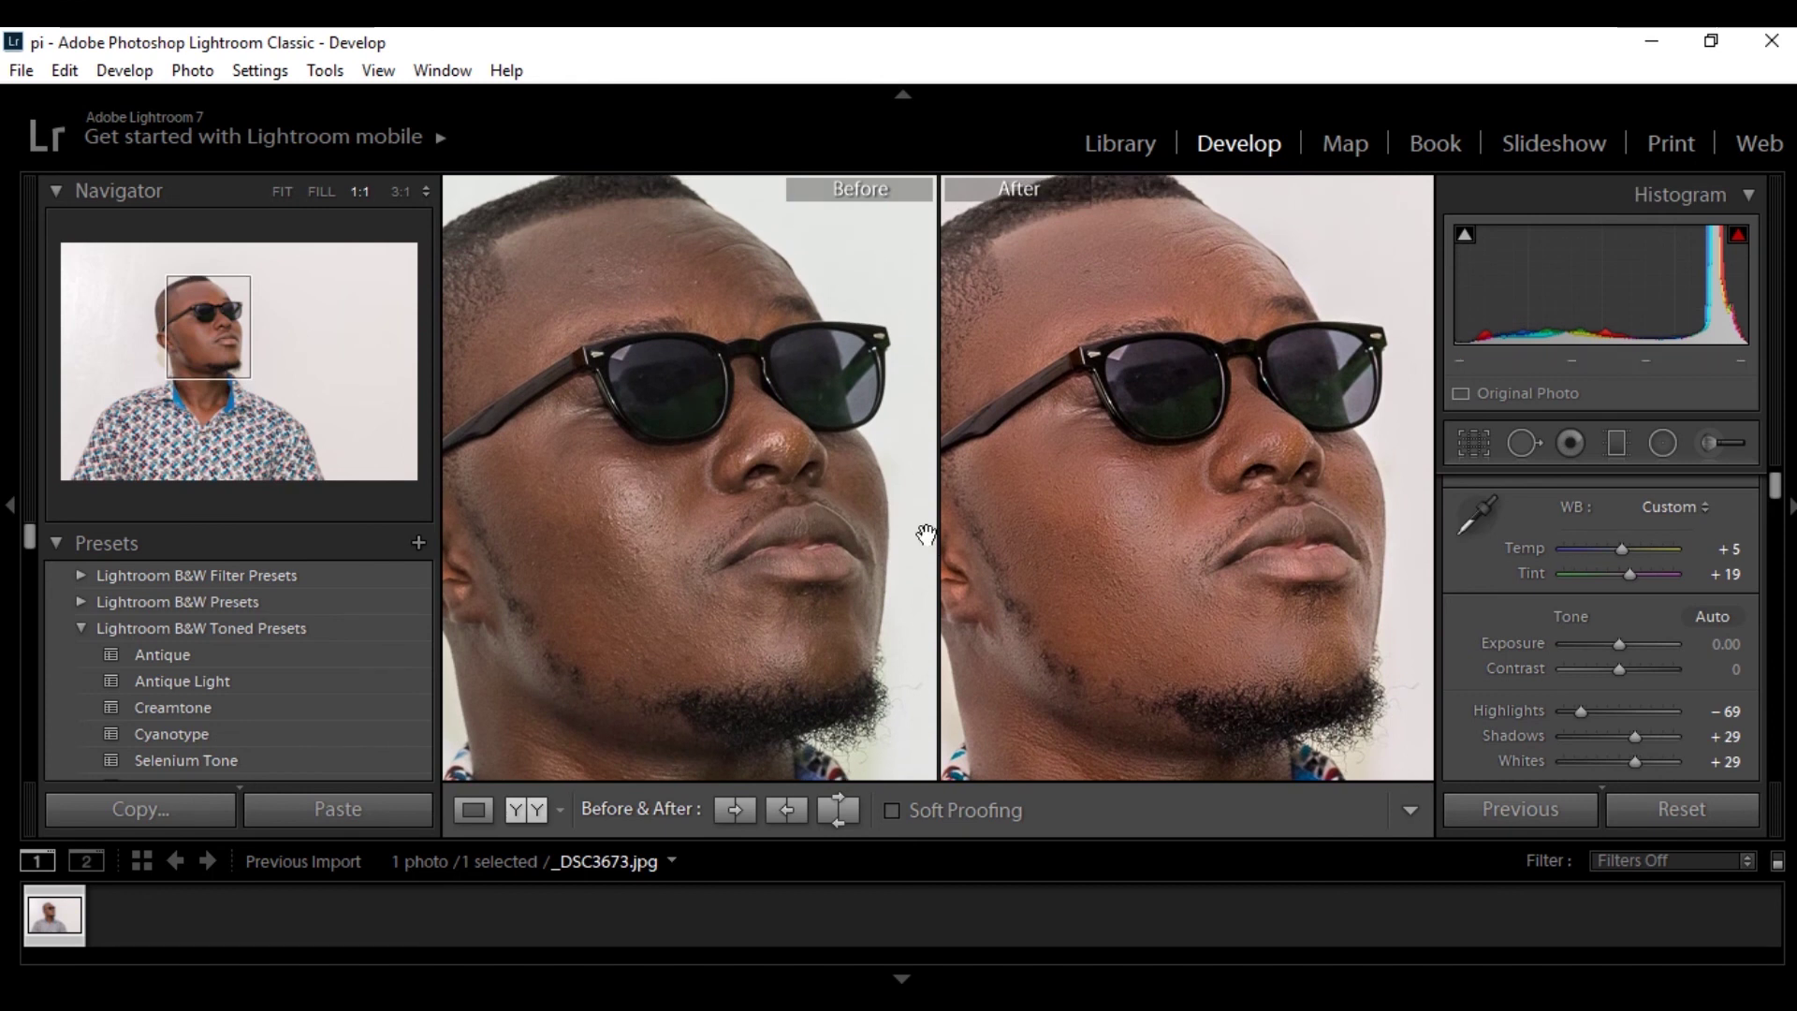